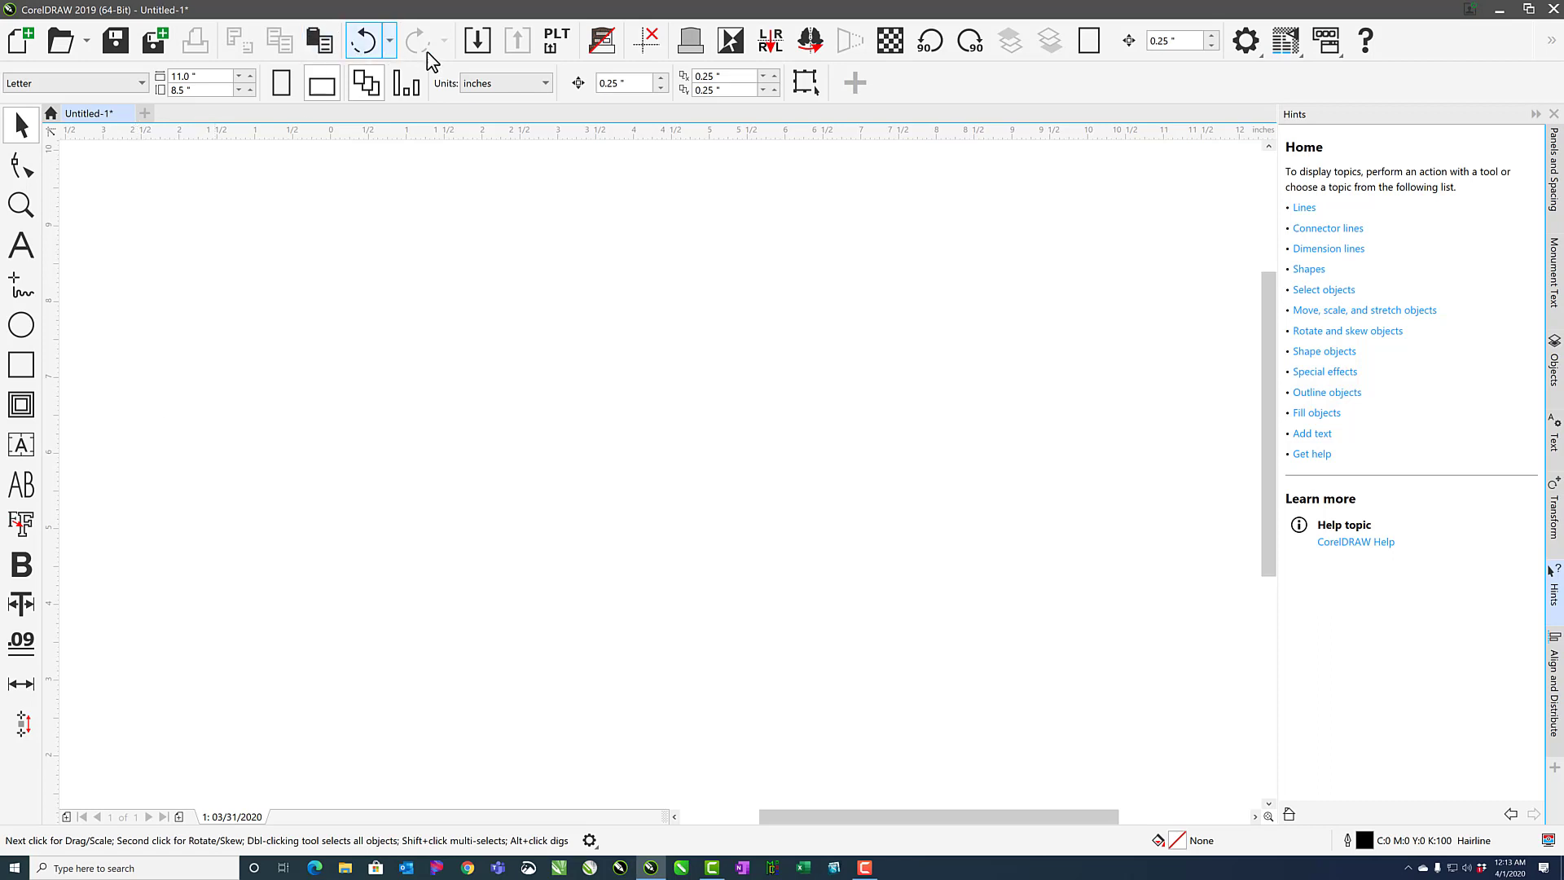
Import the gravestone JPG photo from the Resources folder and place it on the page at its original size.
left_click(481, 43)
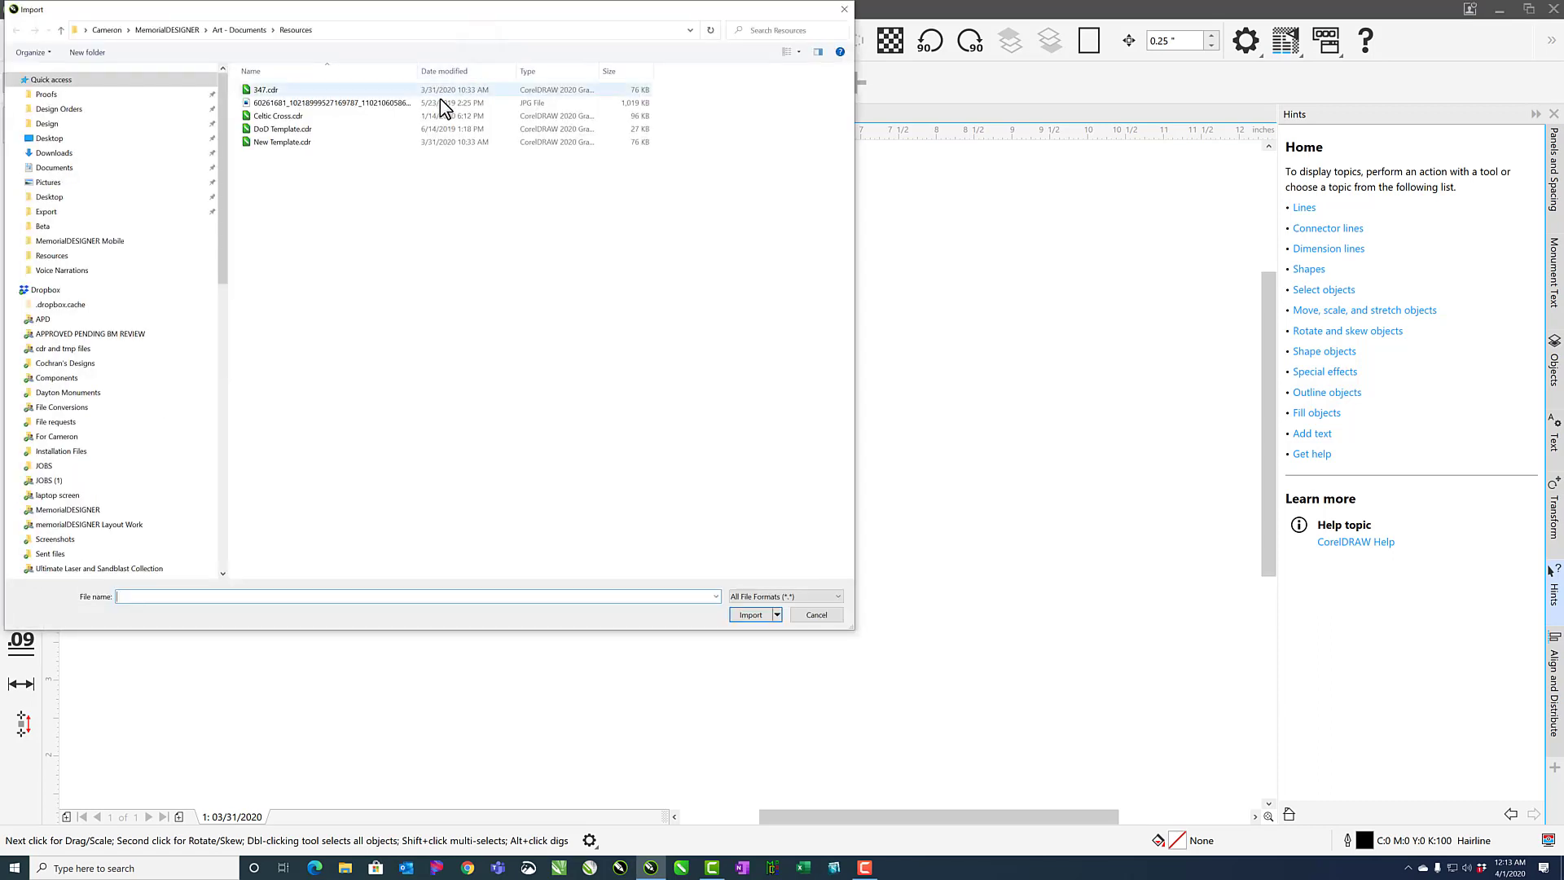
left_click(347, 102)
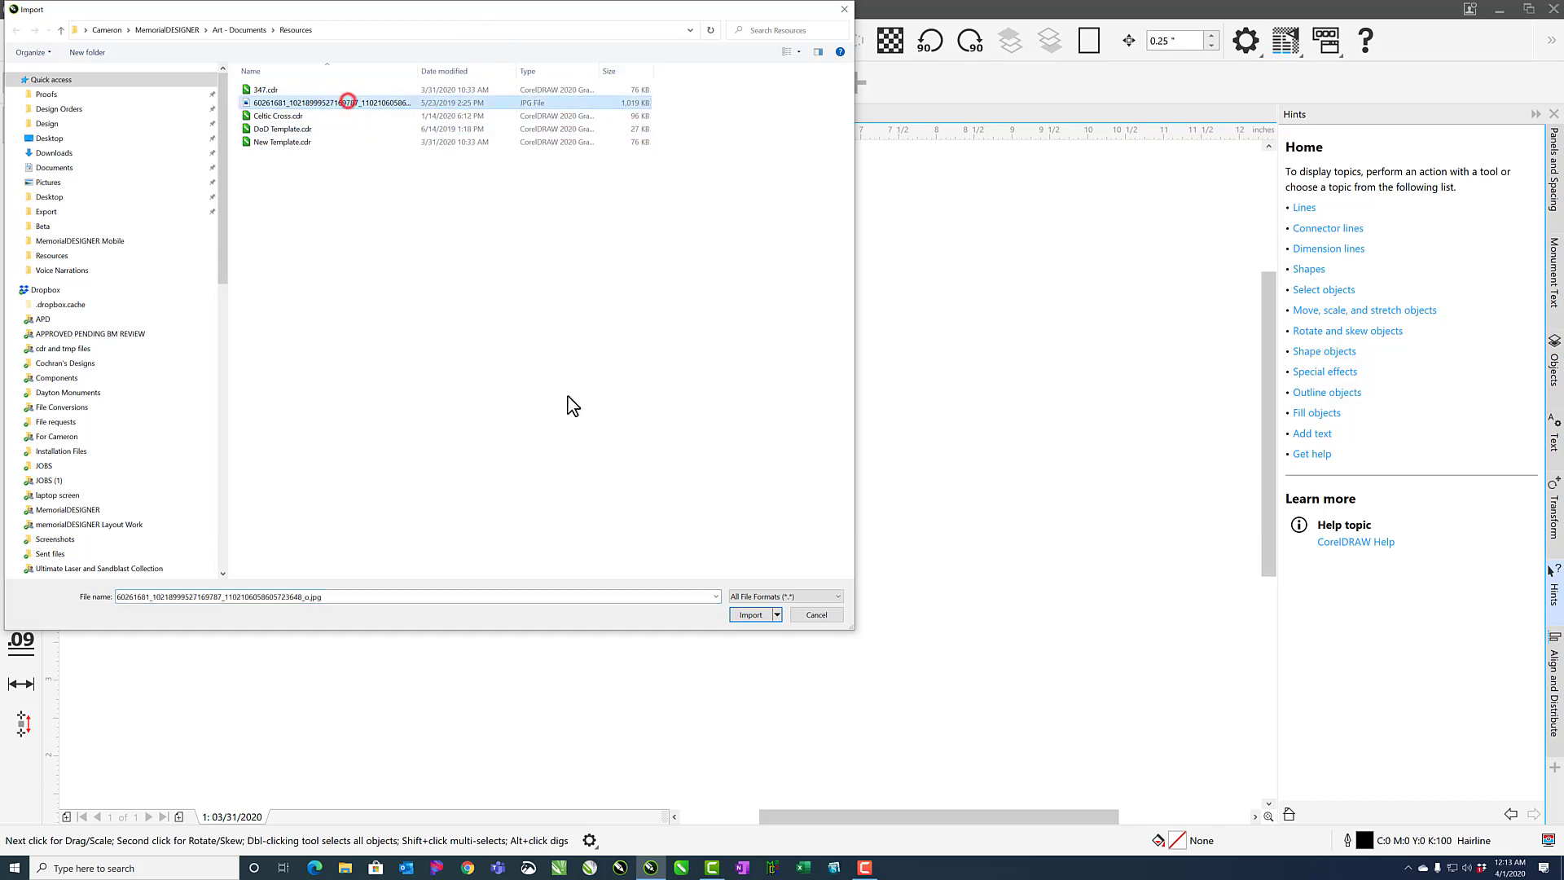
left_click(746, 614)
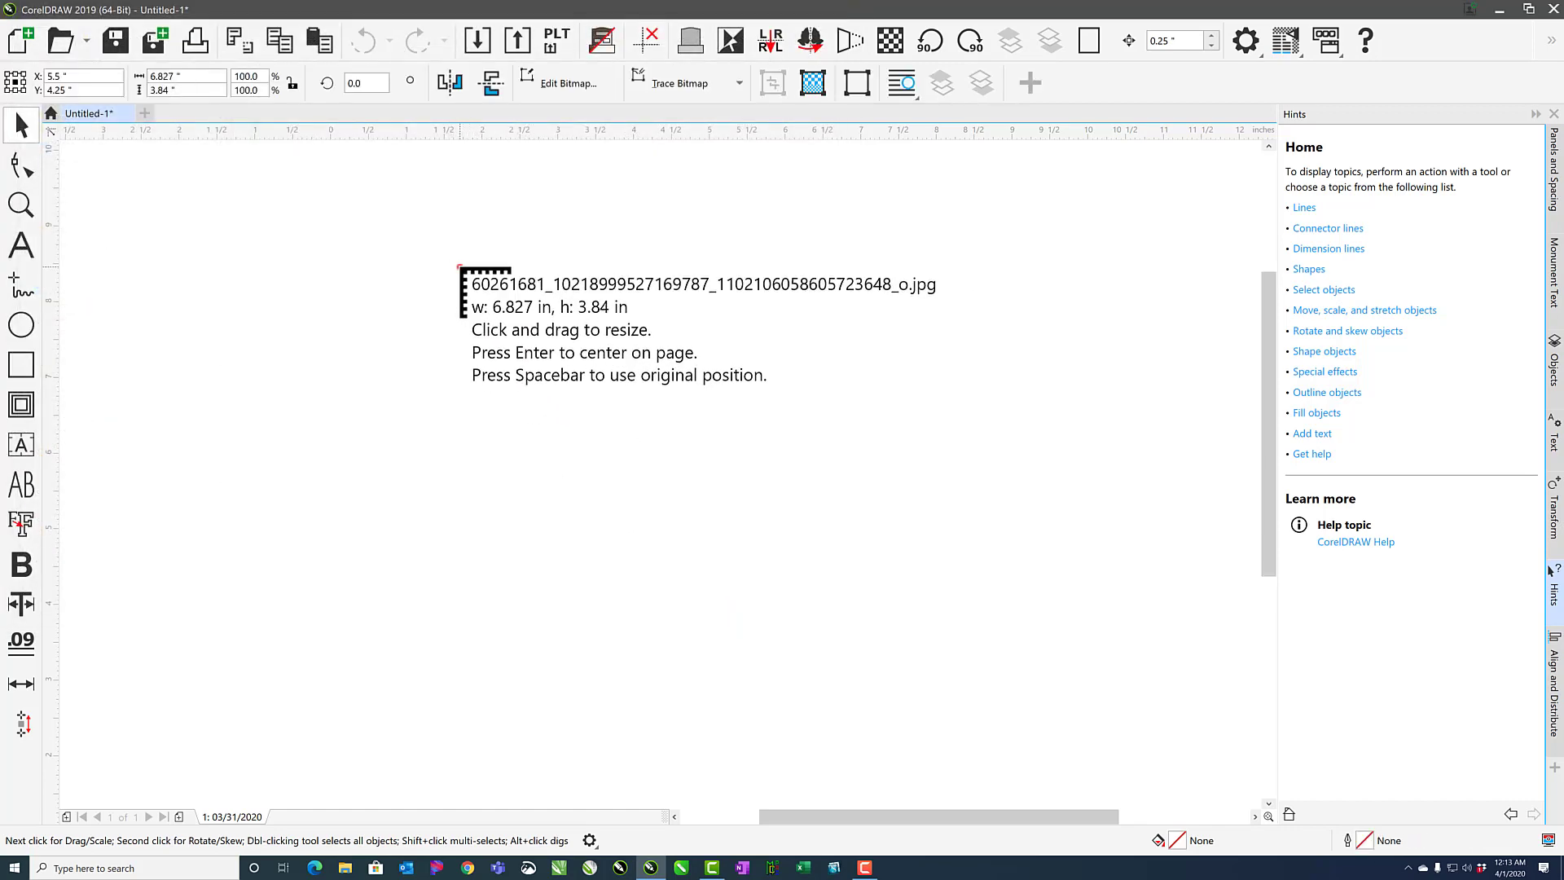
left_click(459, 267)
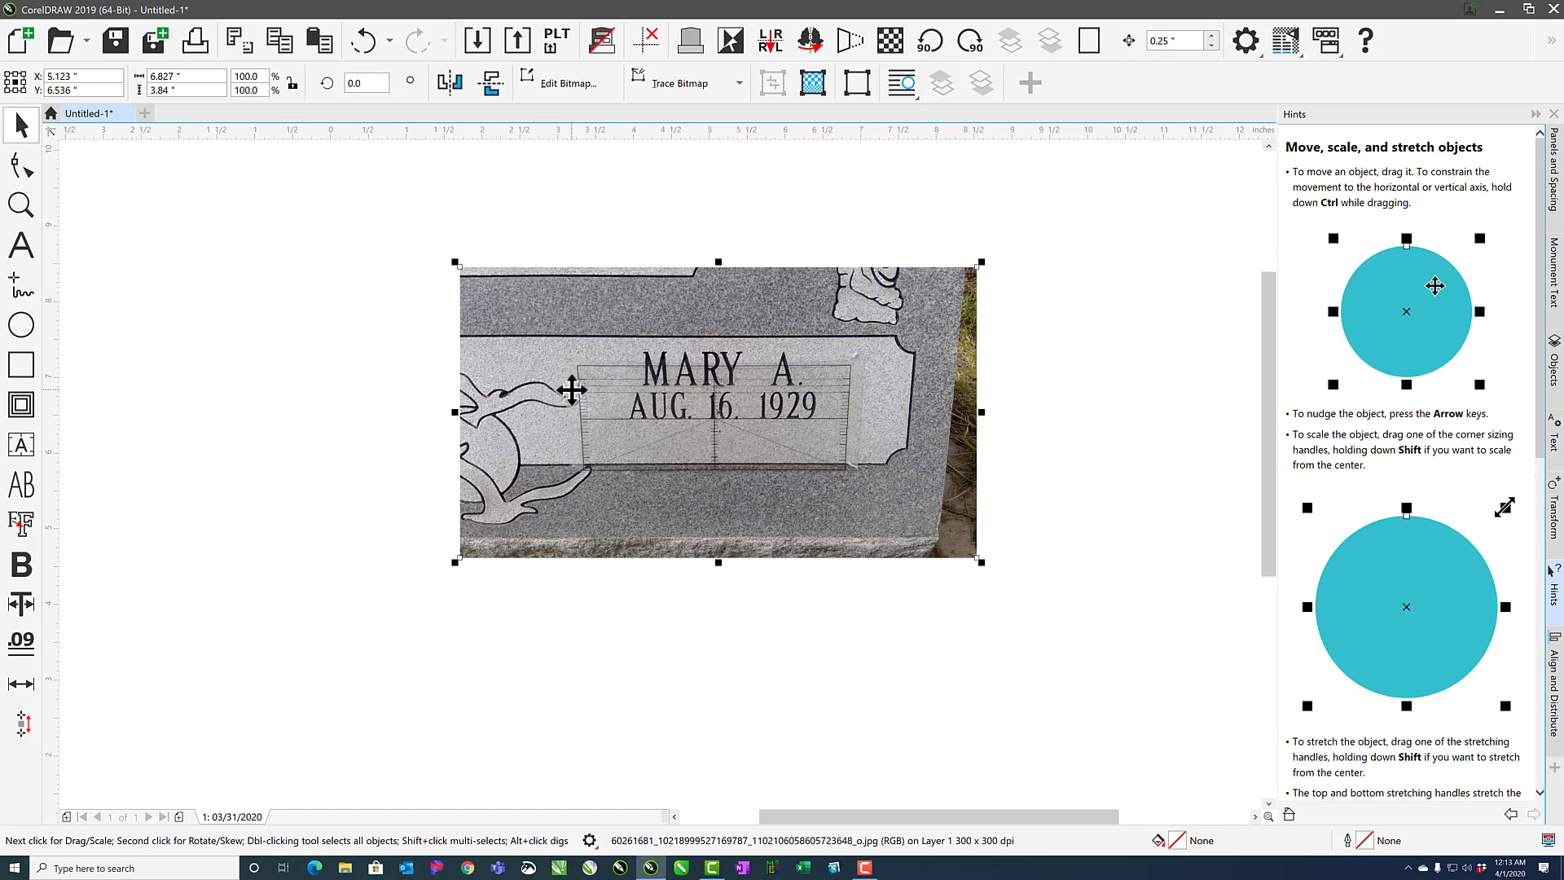
Draw a vertical line about 0.346 in tall along the photographed template's centre scale, from the baseline up to the 1 inch mark.
left_click(21, 205)
left_click_drag(729, 426, 743, 432)
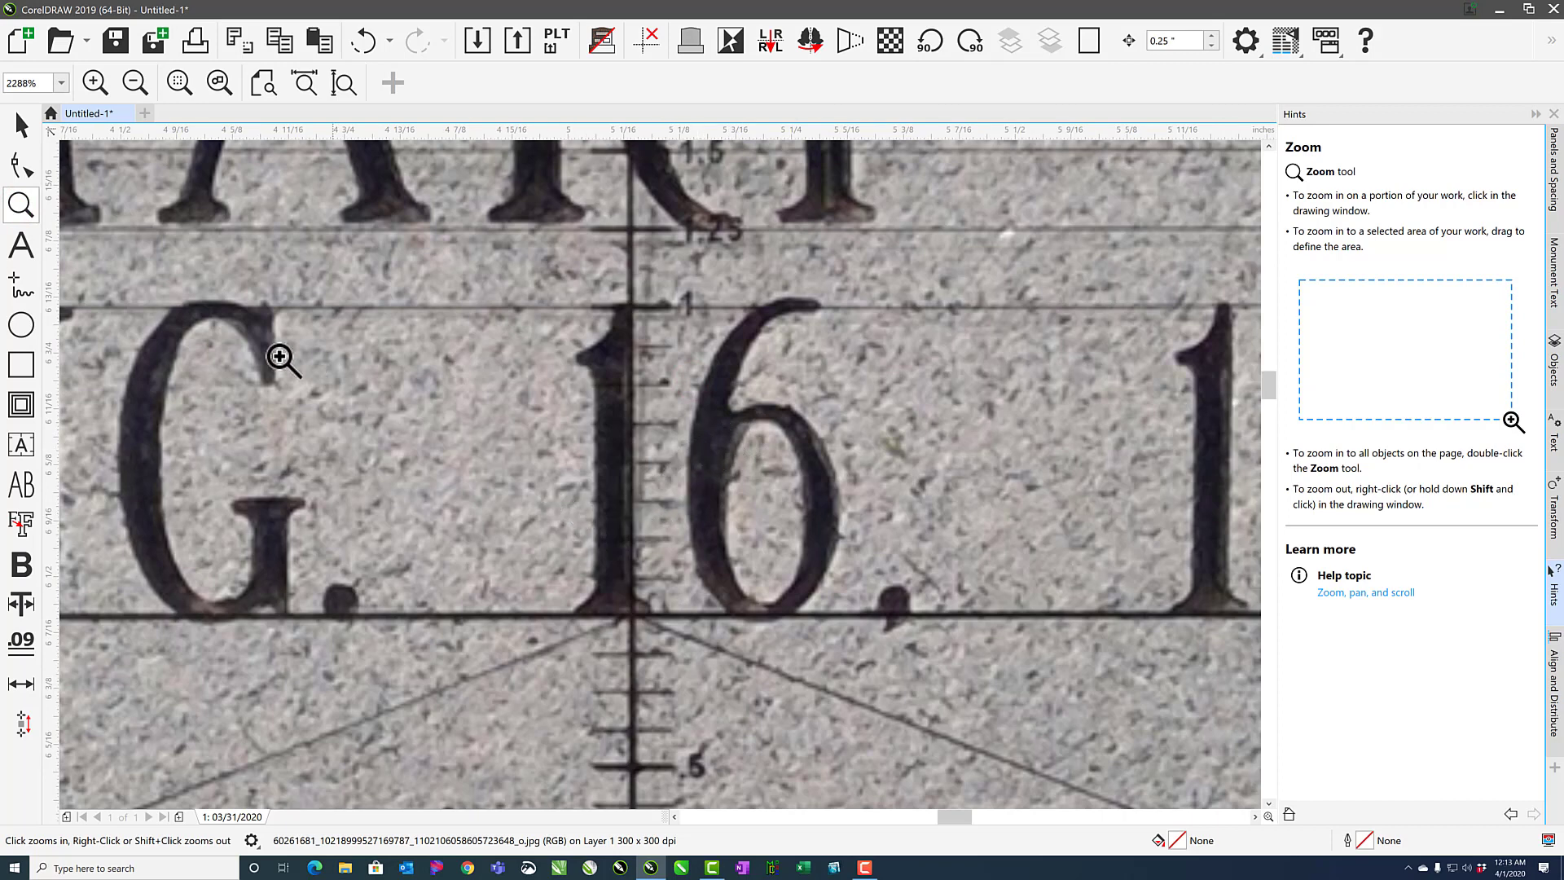
left_click(27, 293)
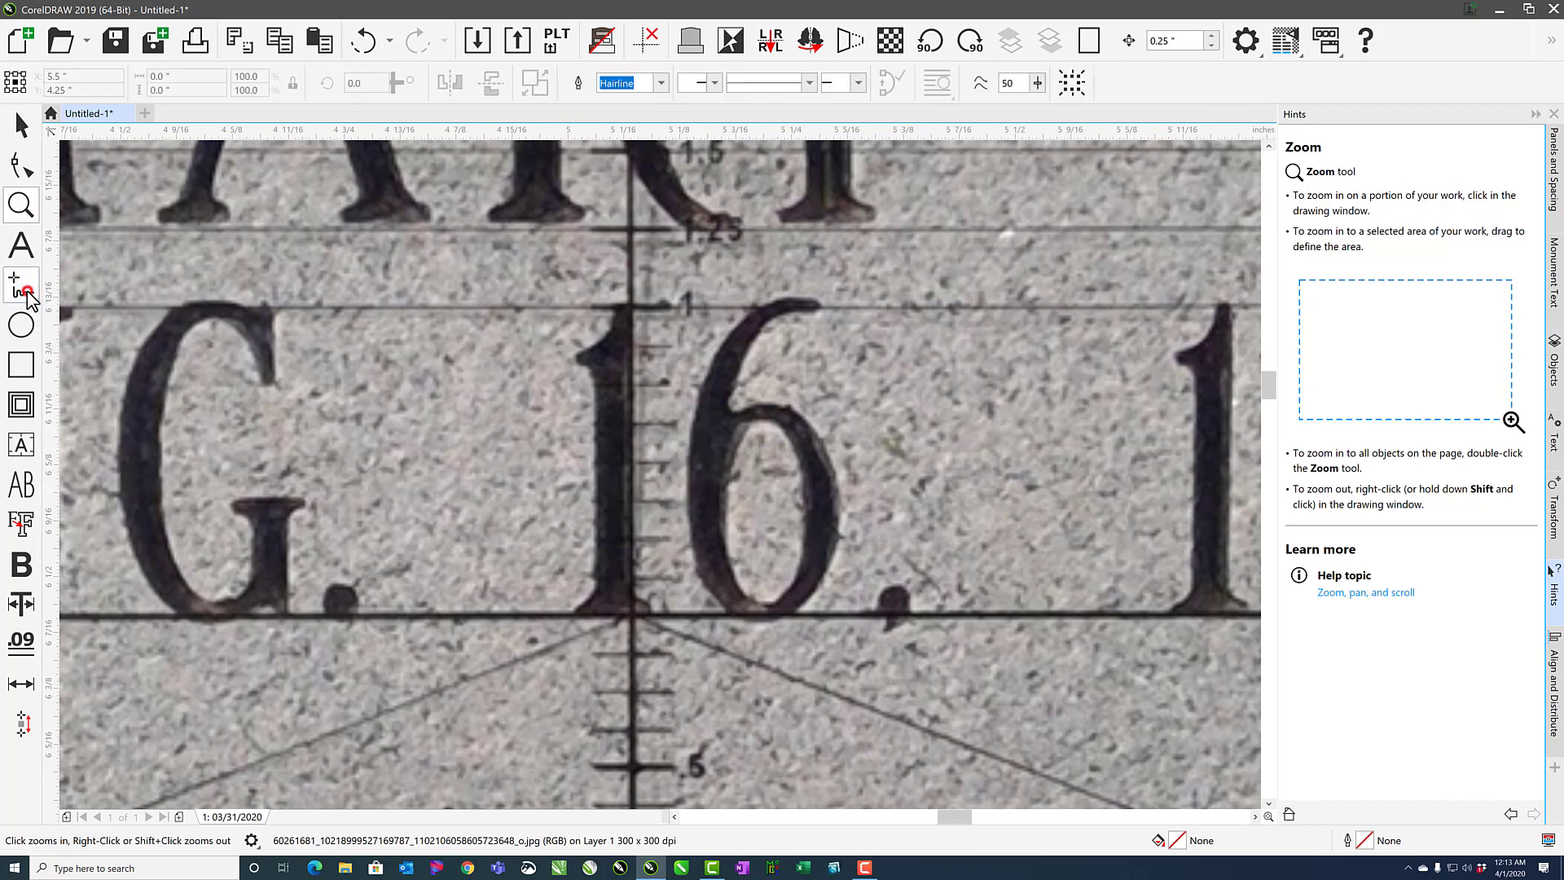
left_click(631, 615)
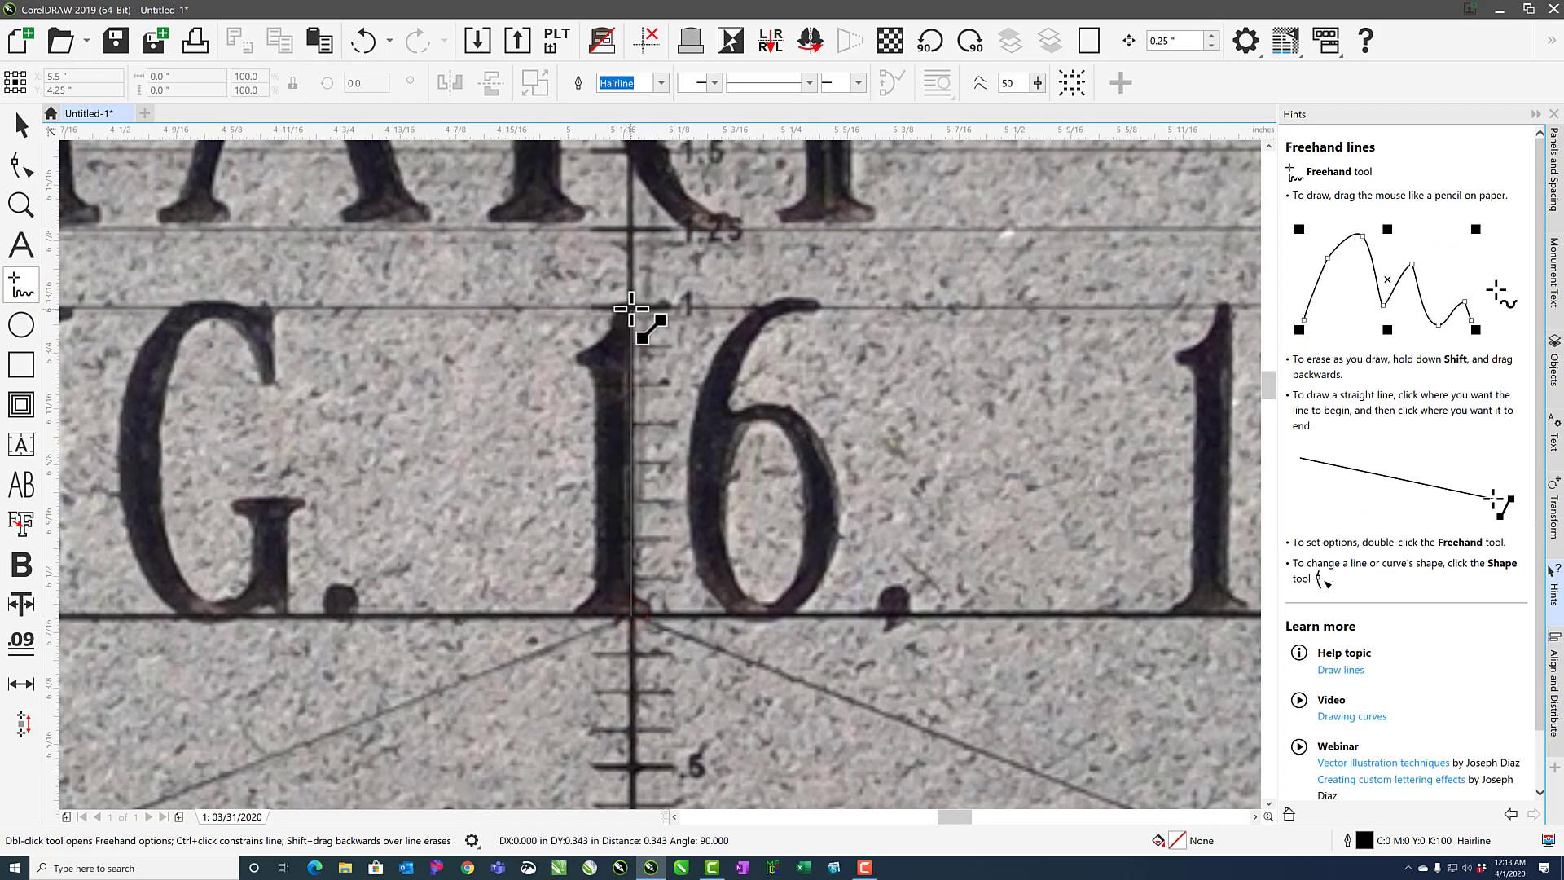
left_click(631, 308)
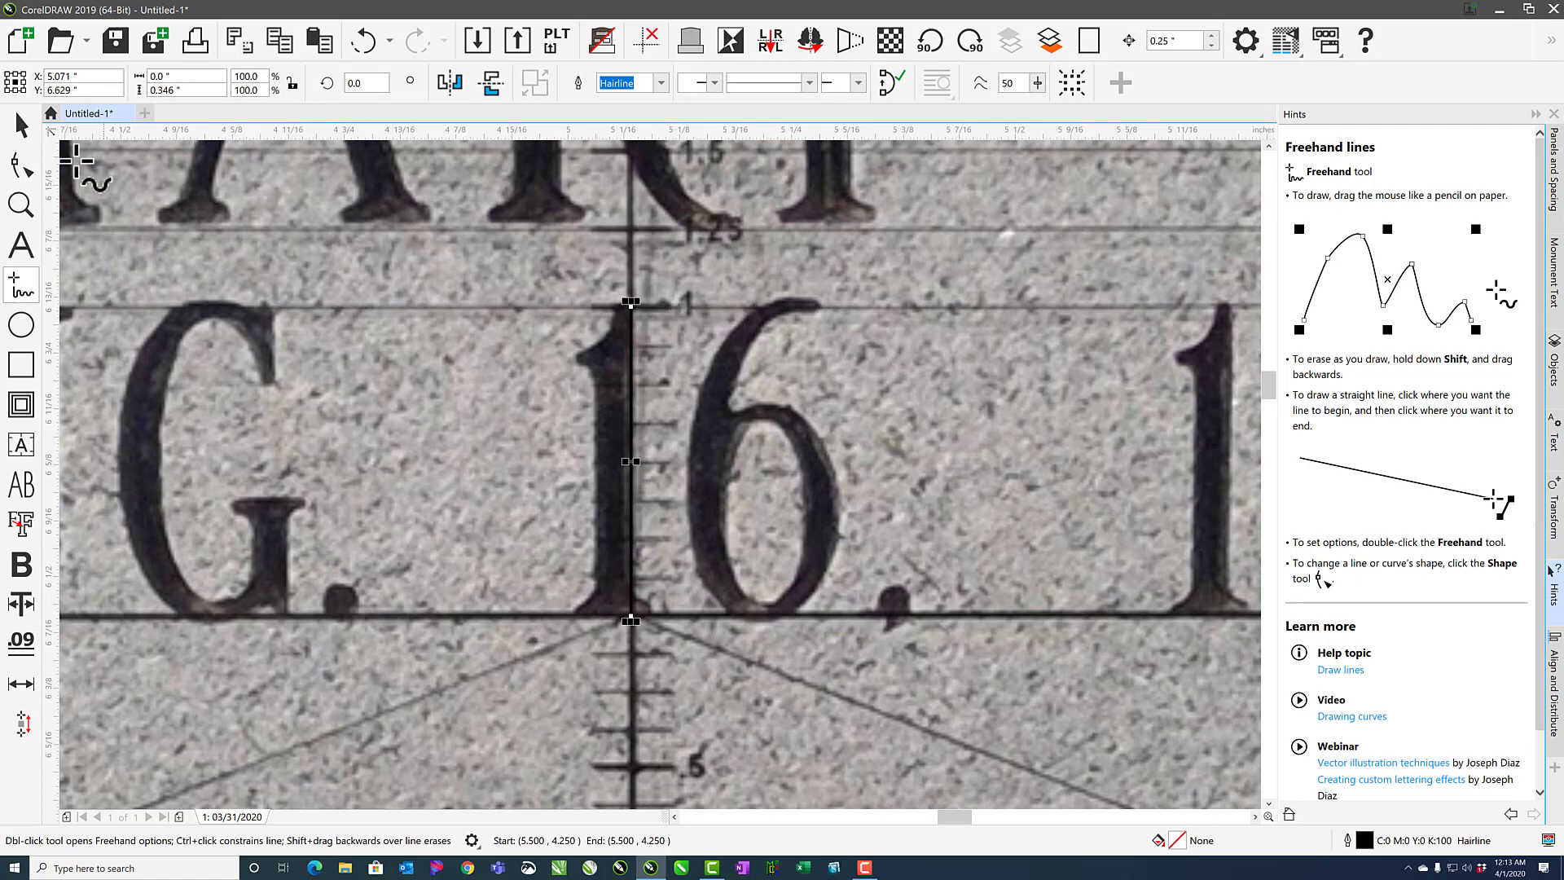
Scale the photo together with the reference line so that the line measures 1 in.
left_click(21, 126)
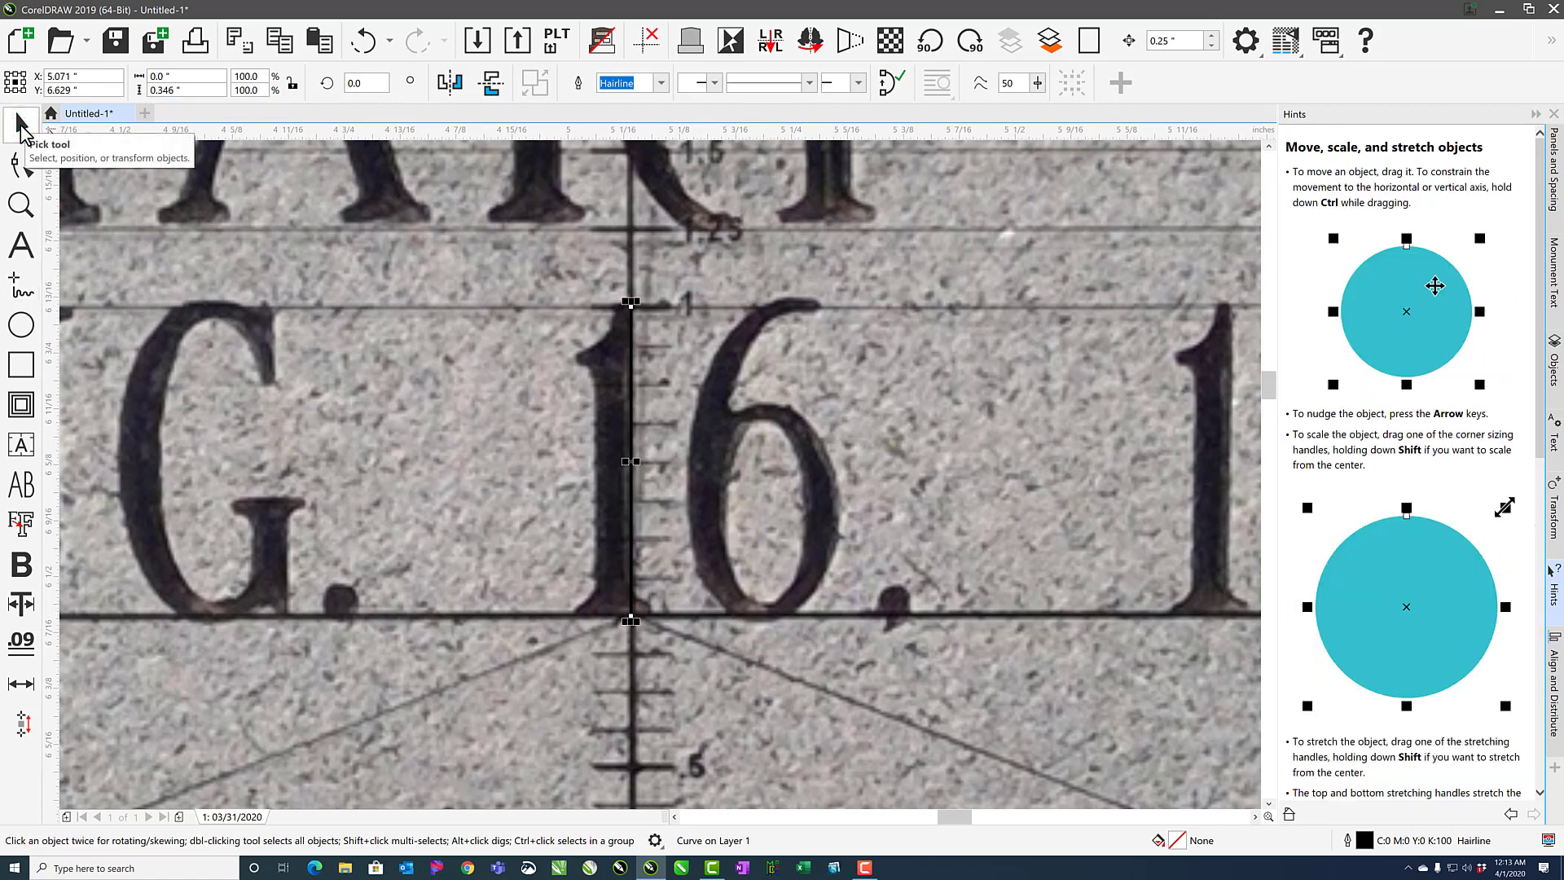
left_click(508, 427, "shift")
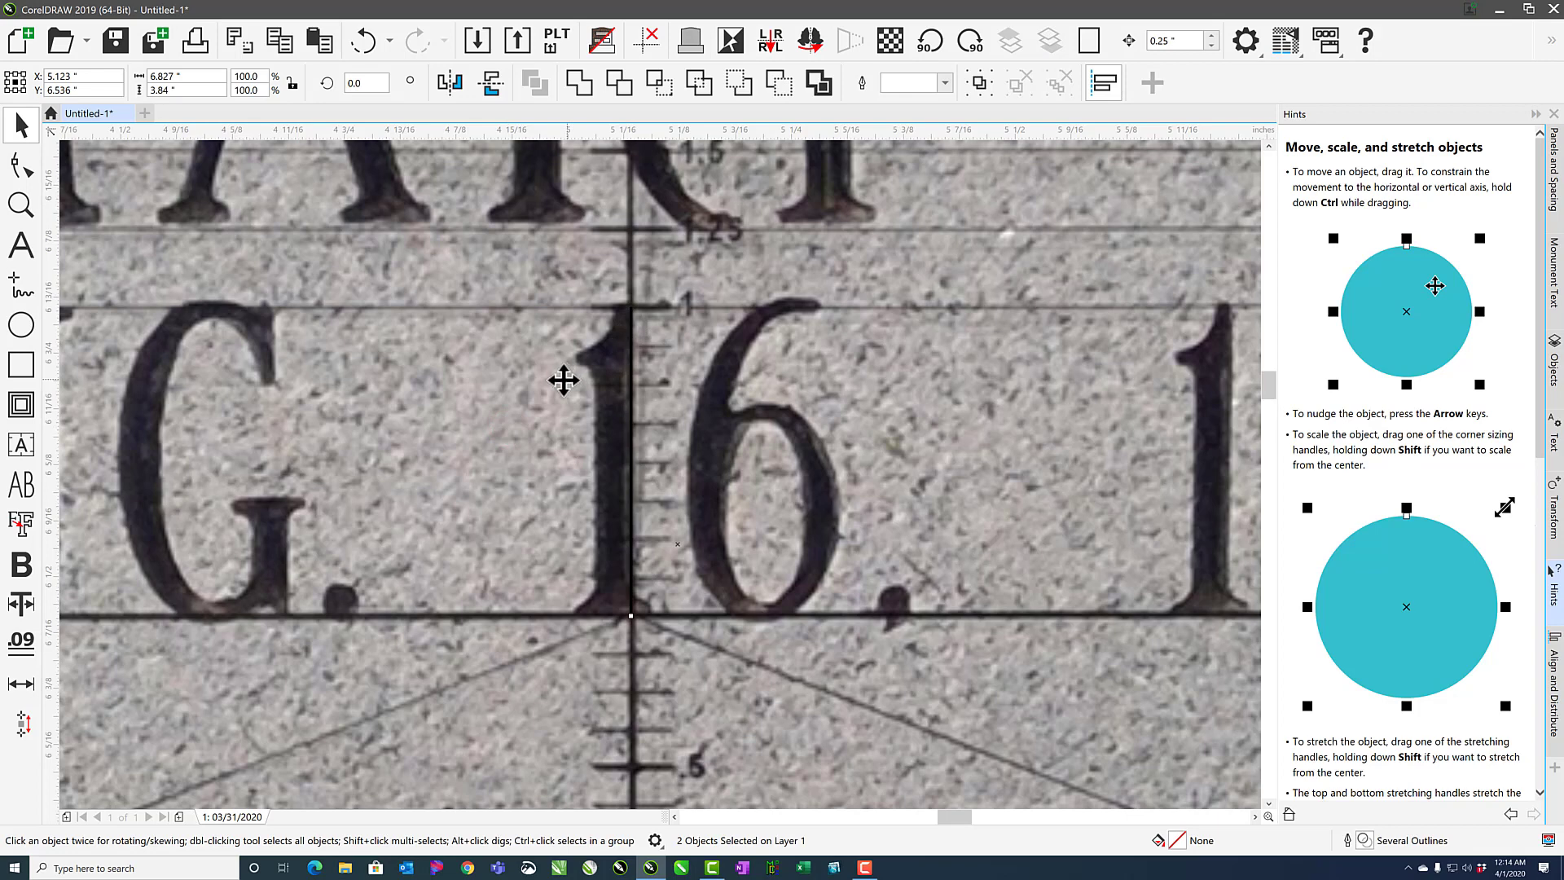
left_click(22, 684)
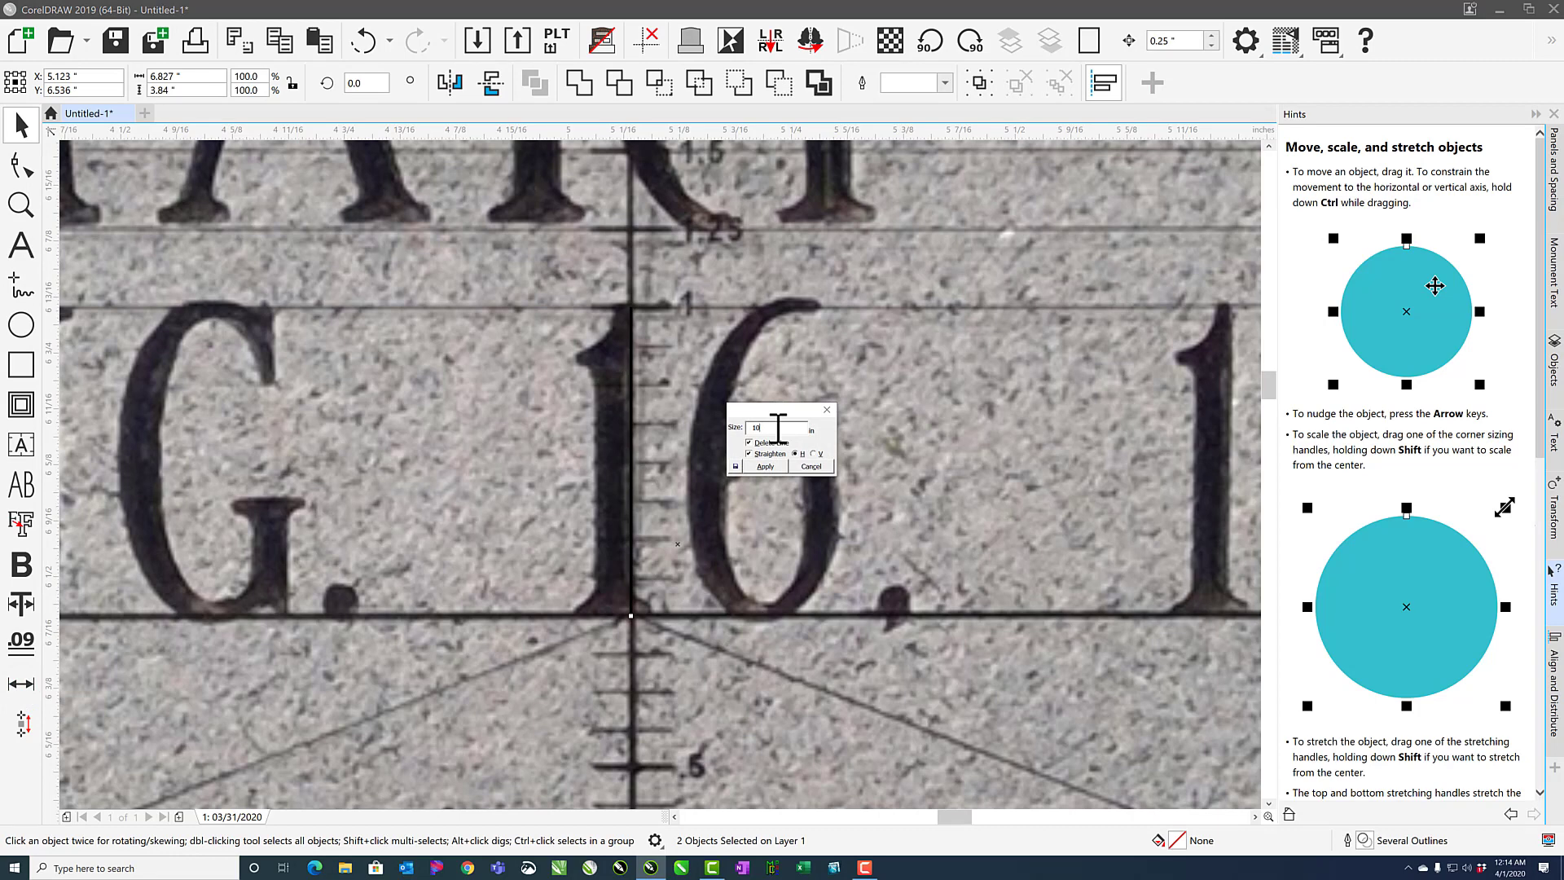
left_click_drag(775, 427, 746, 430)
left_click(764, 467)
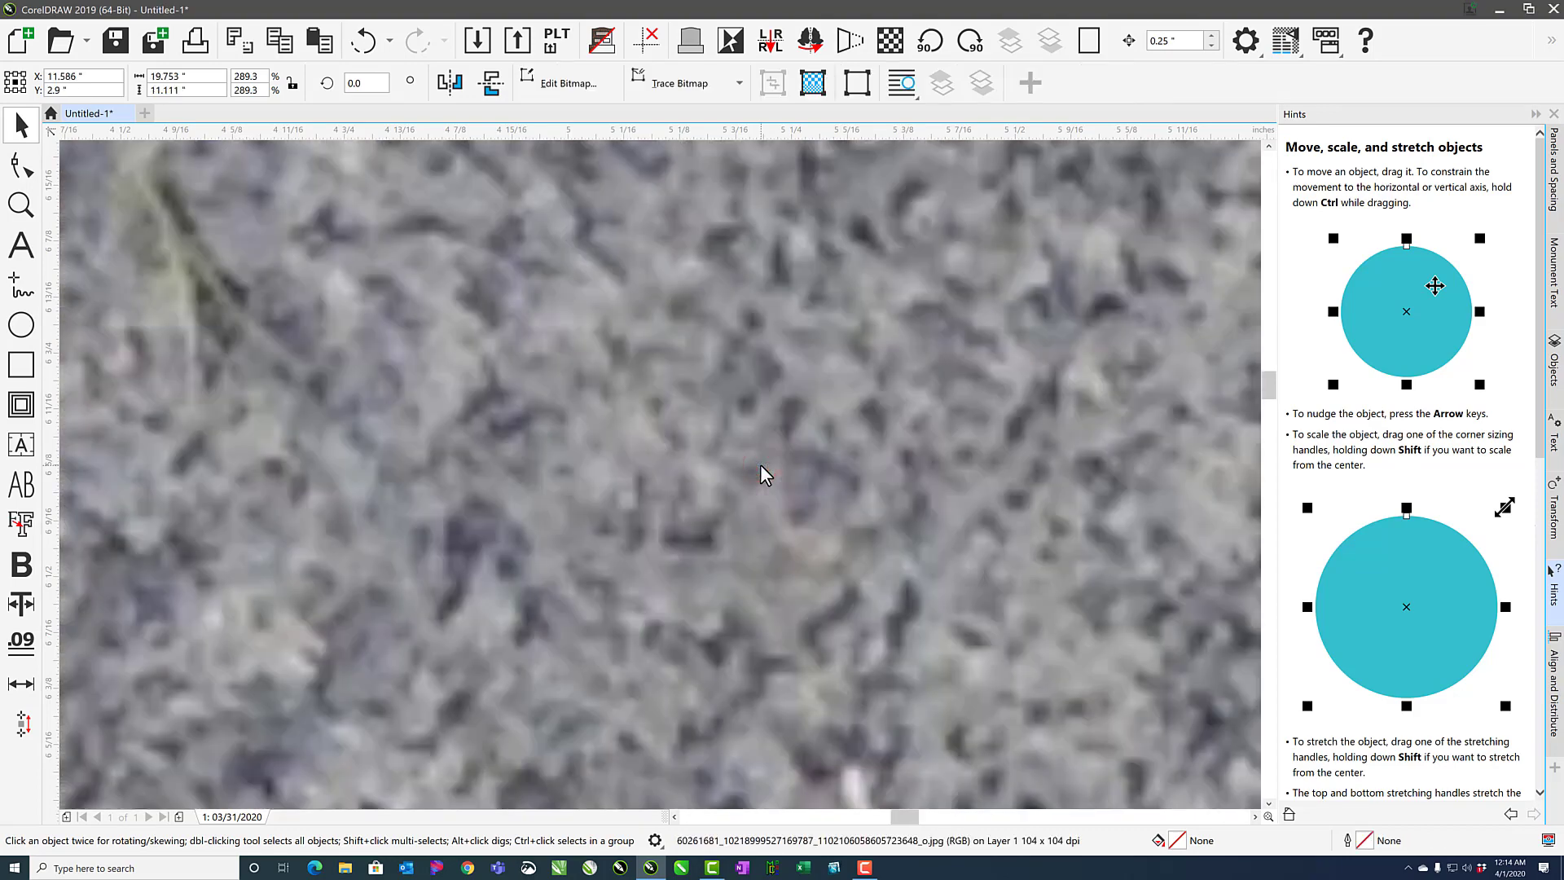
key("F4")
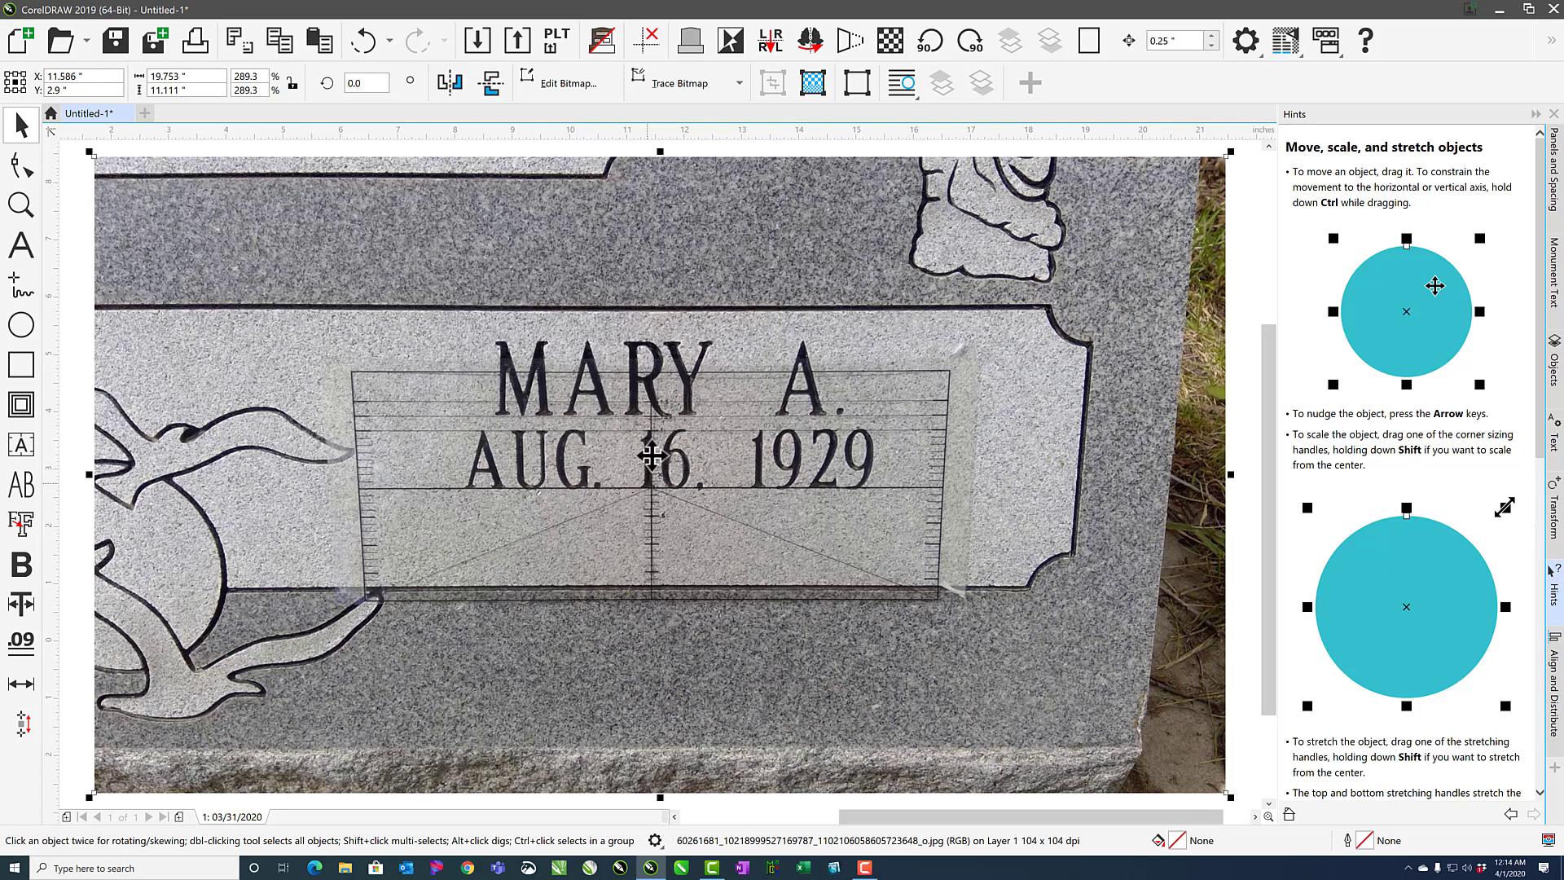
Test the photo's scale with the stone's date as temporary 1 in Modified Roman text, and delete that text.
left_click(20, 245)
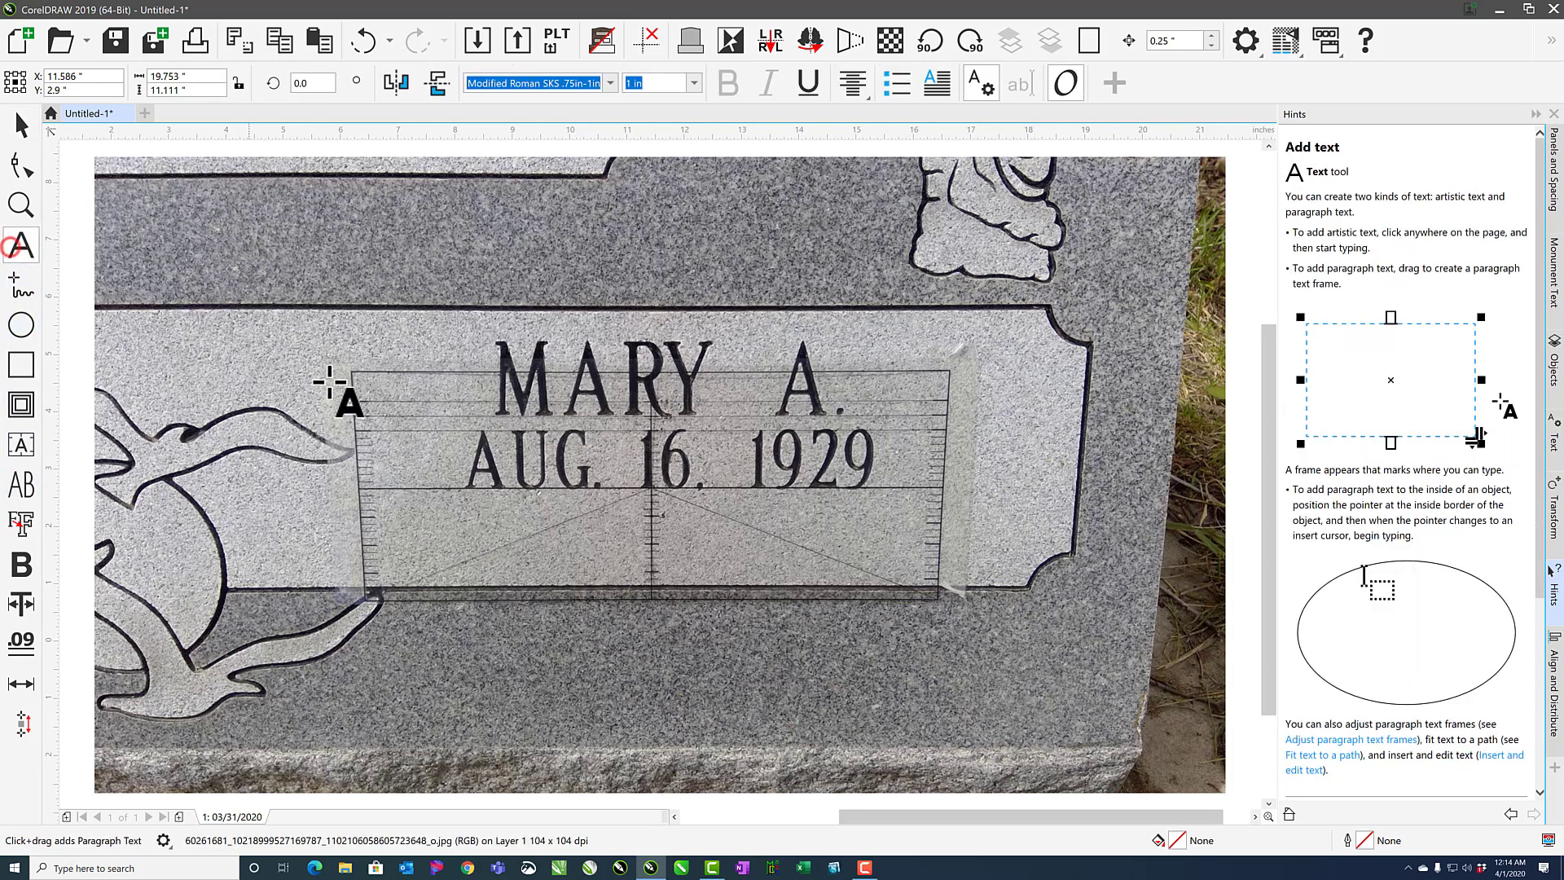
left_click(468, 488)
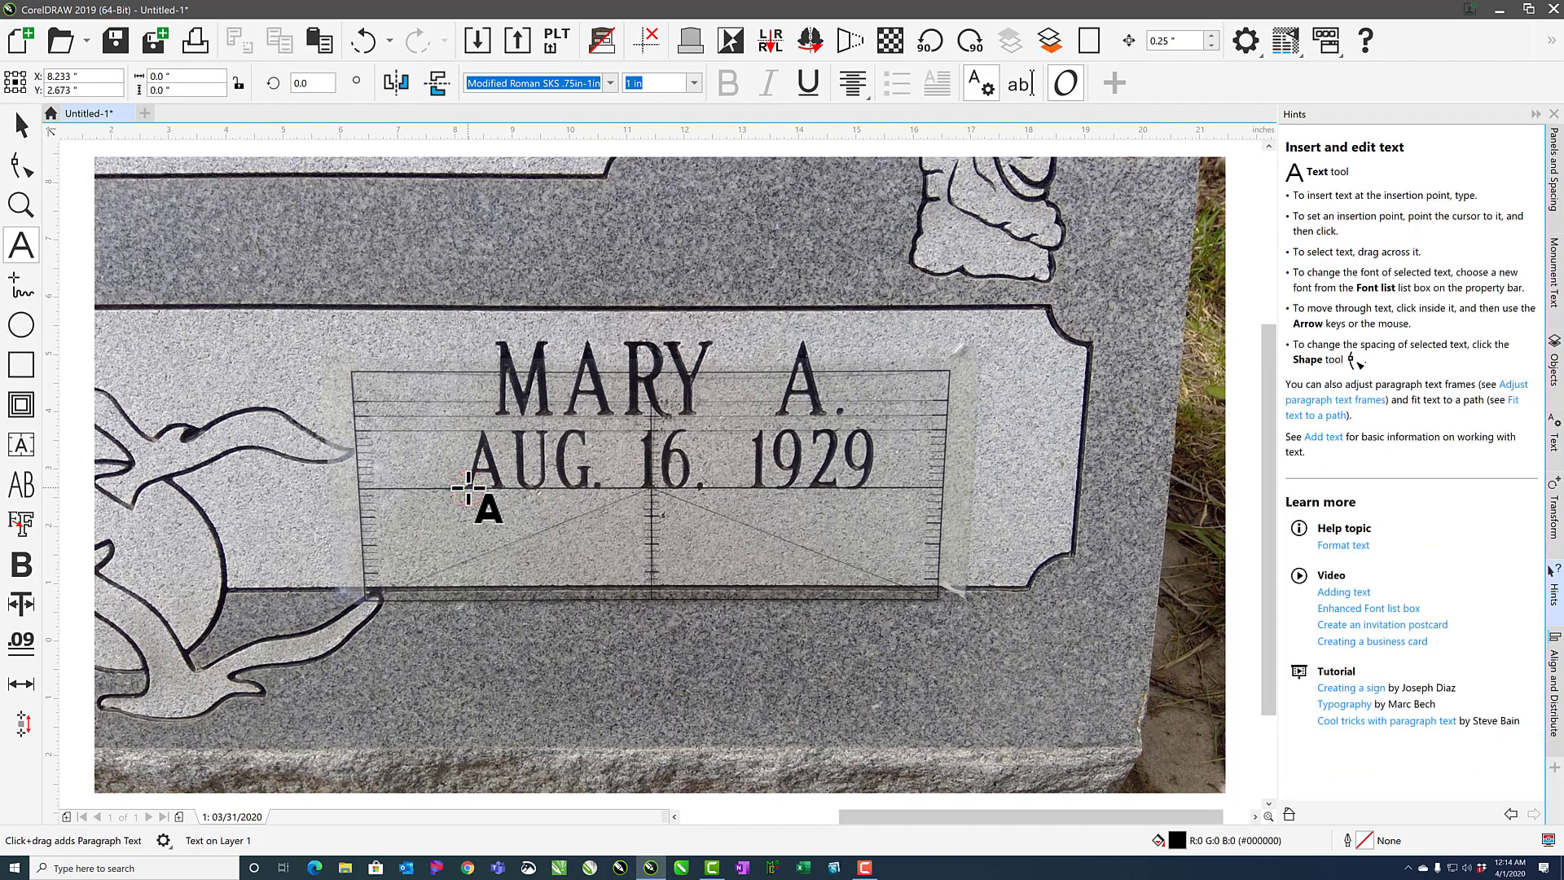
type("AUG. 16, 1929")
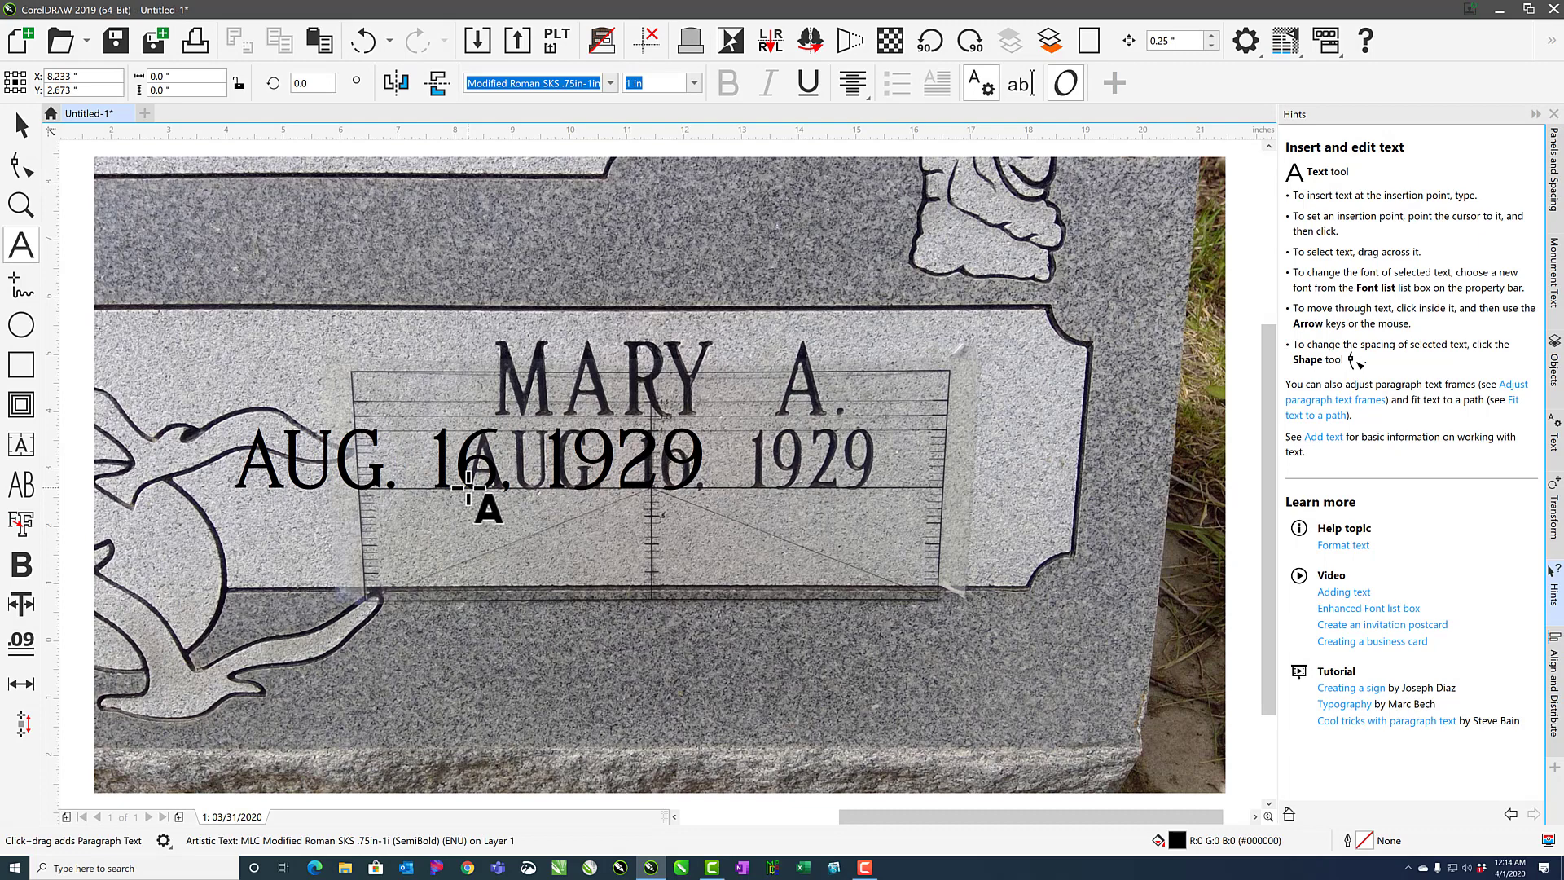
left_click(21, 123)
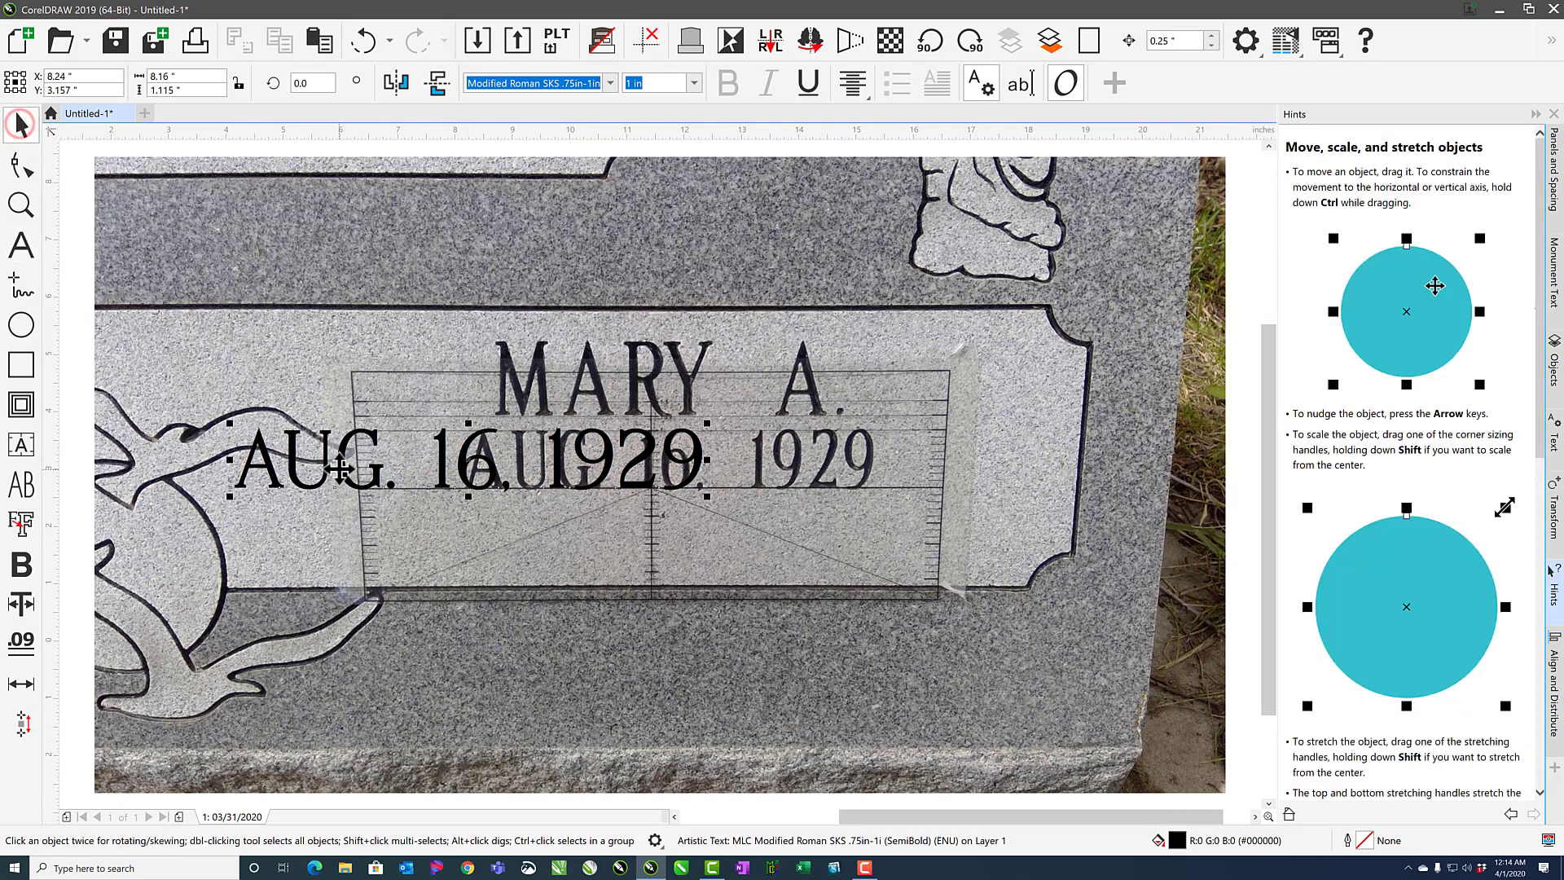
left_click_drag(341, 469, 580, 644)
key("Delete")
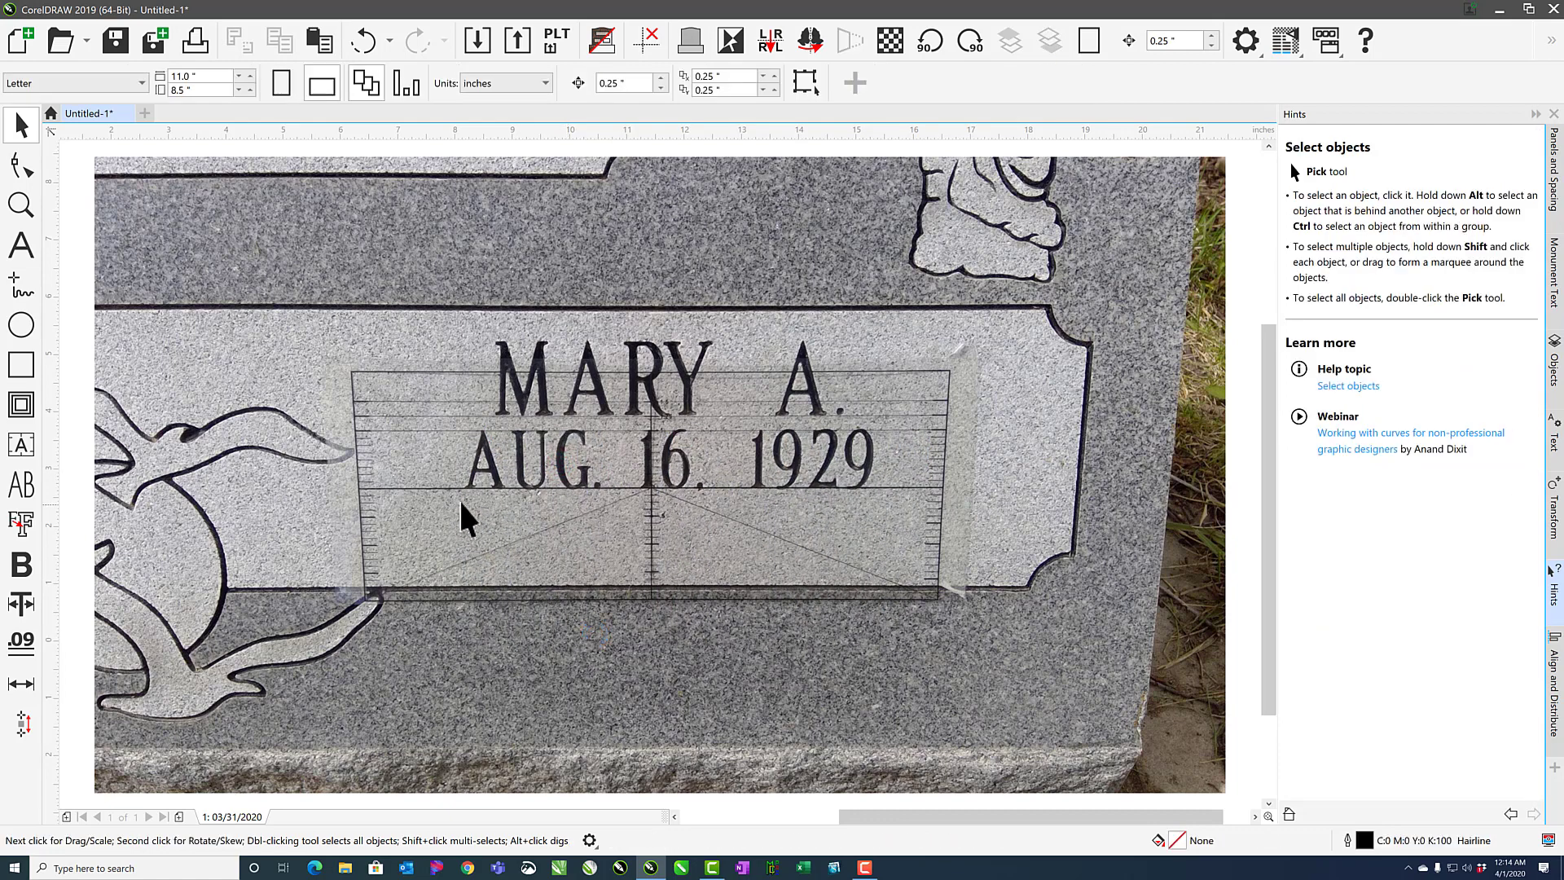
Draw a line about 10.2 in long along the date's baseline, from one side edge of the photographed template to the other.
left_click(21, 287)
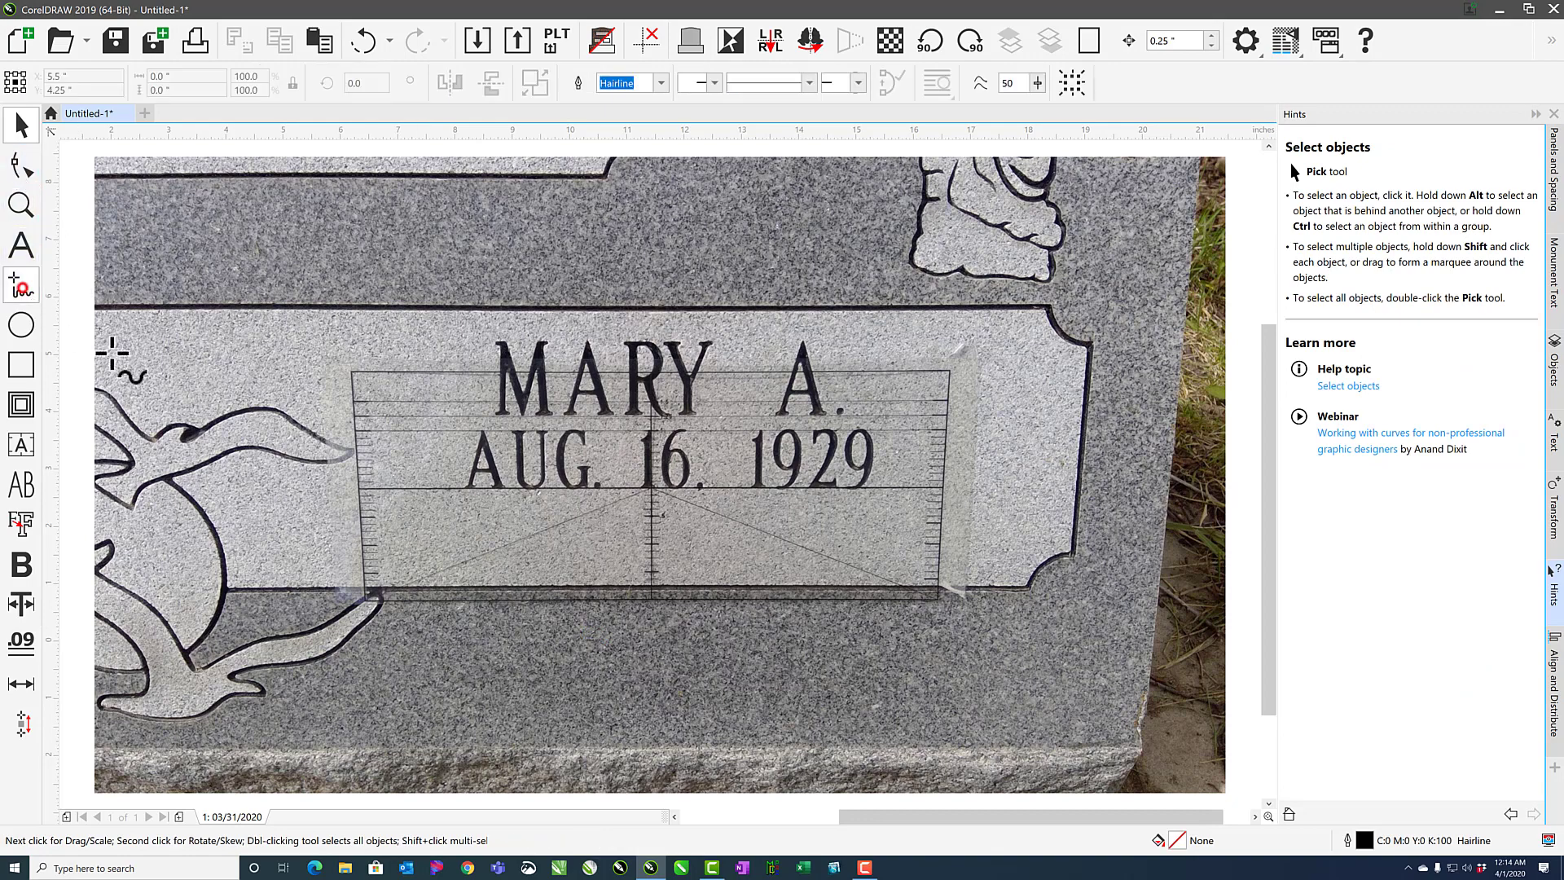
left_click(358, 489)
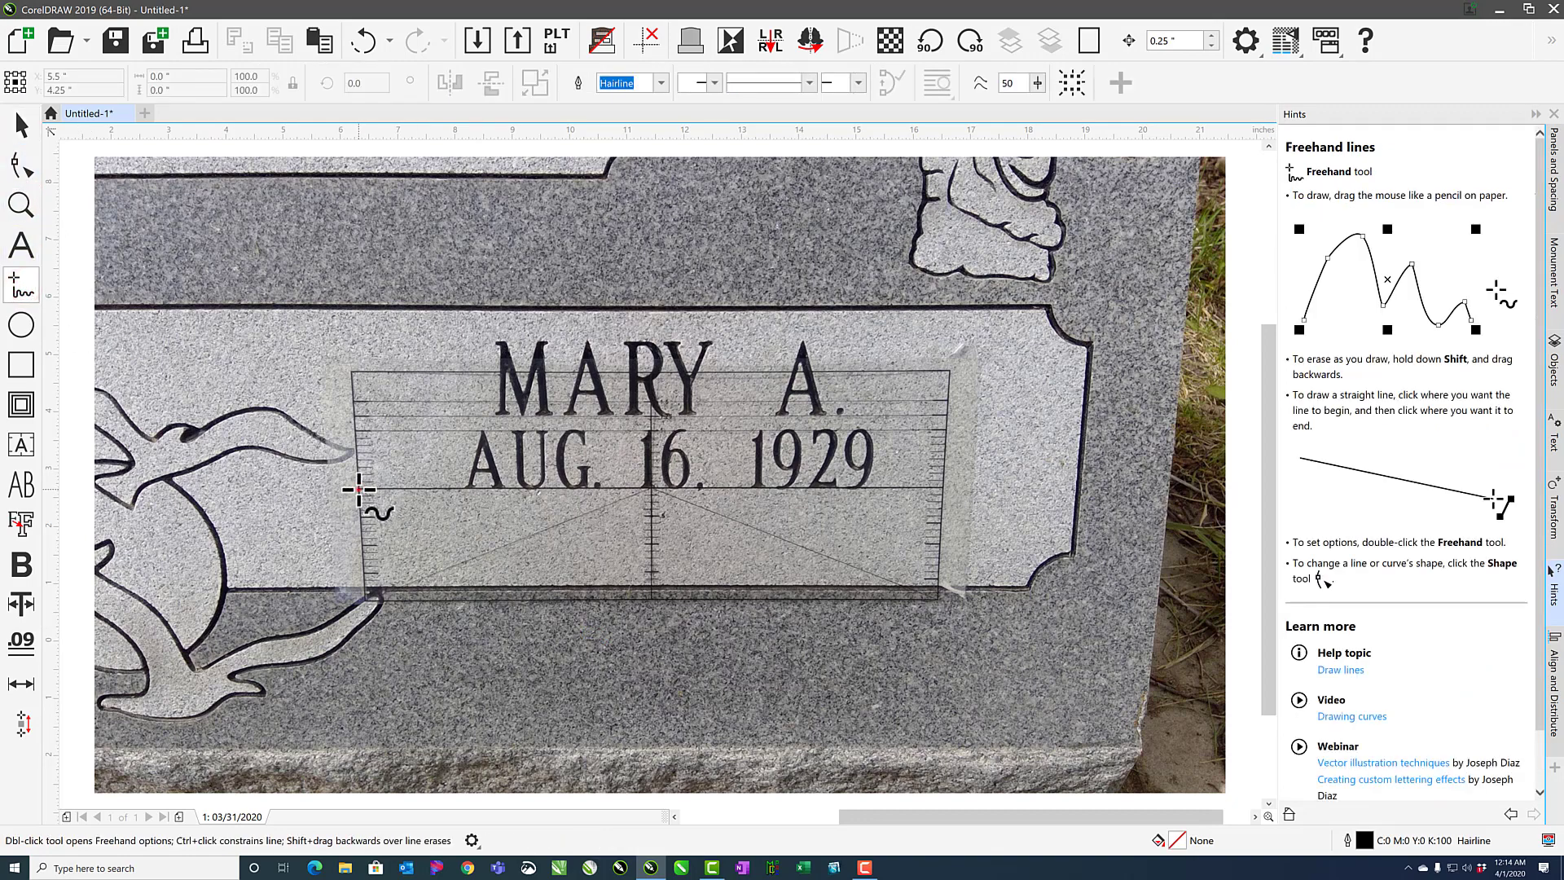
left_click(943, 487)
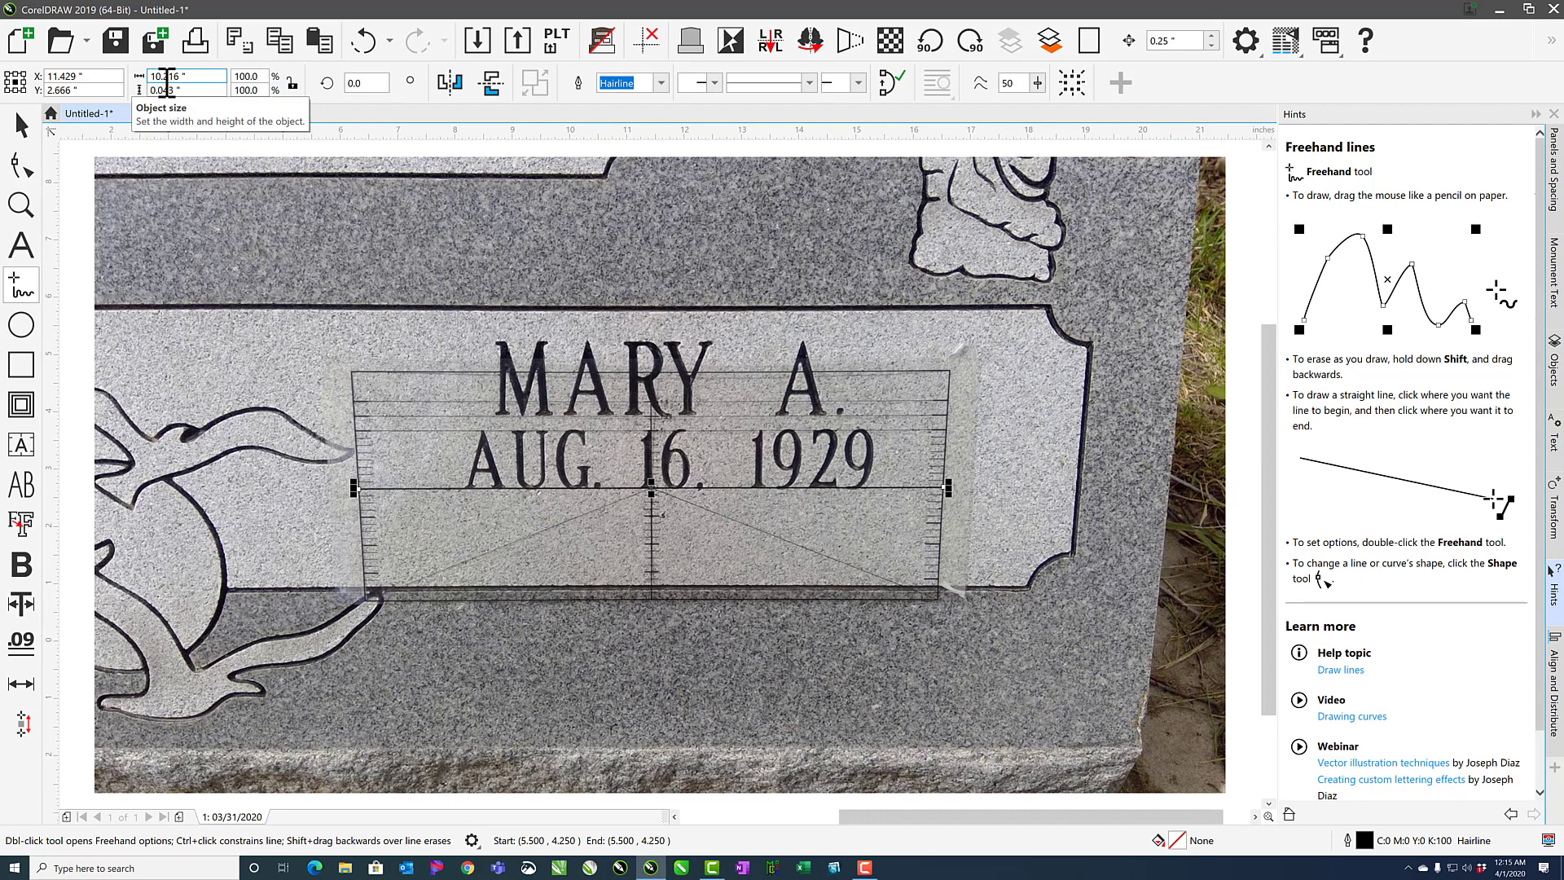
Rescale the photo so the baseline reference line measures 10 in, straightening it horizontally and deleting the line.
left_click(21, 124)
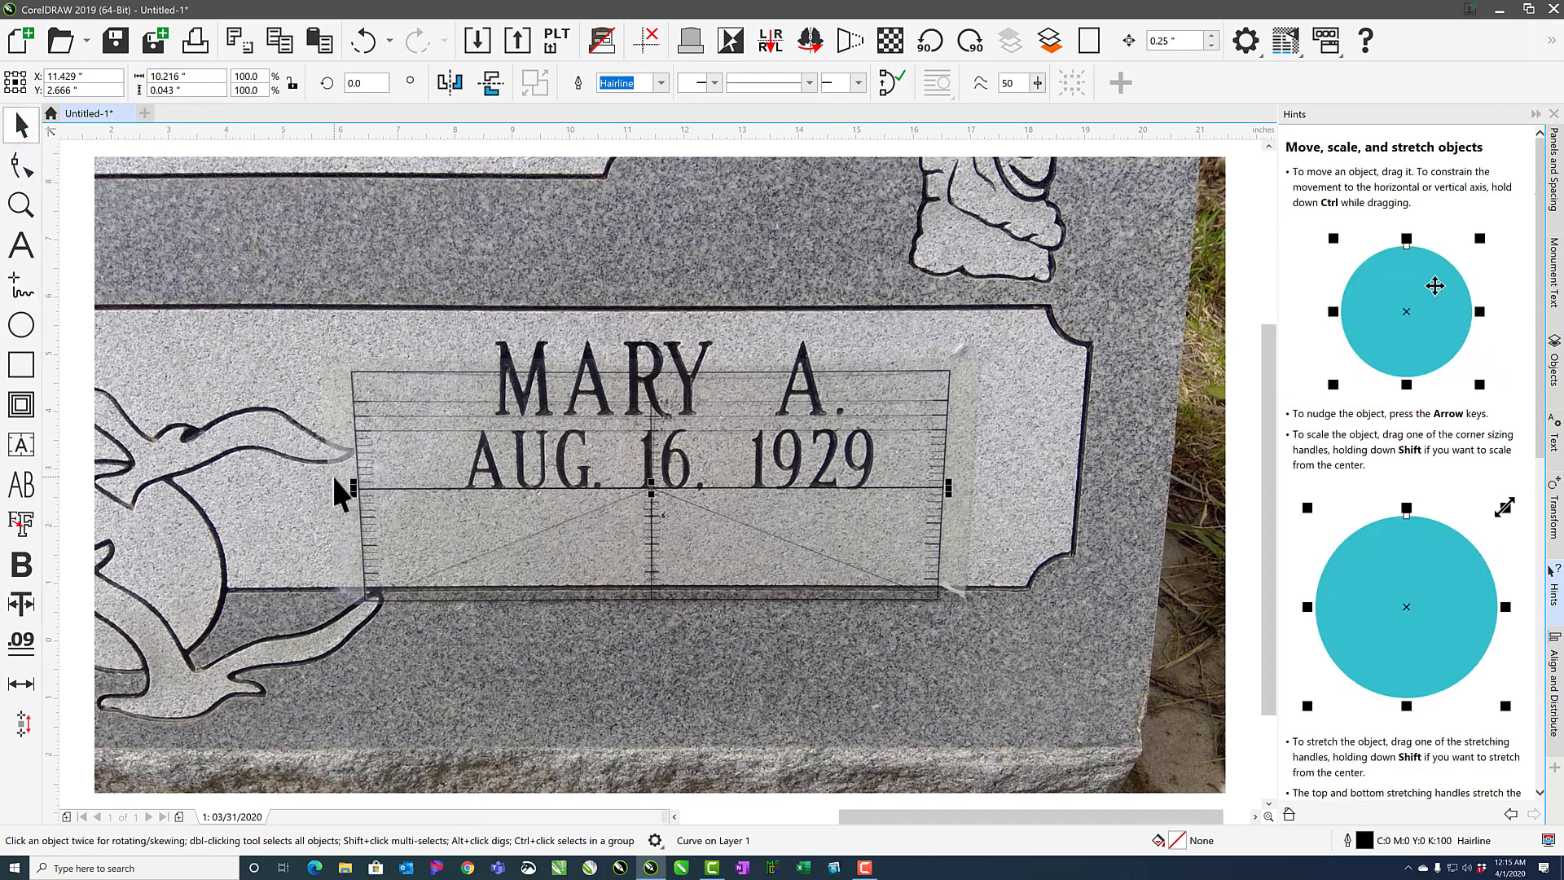
left_click(429, 463, "shift")
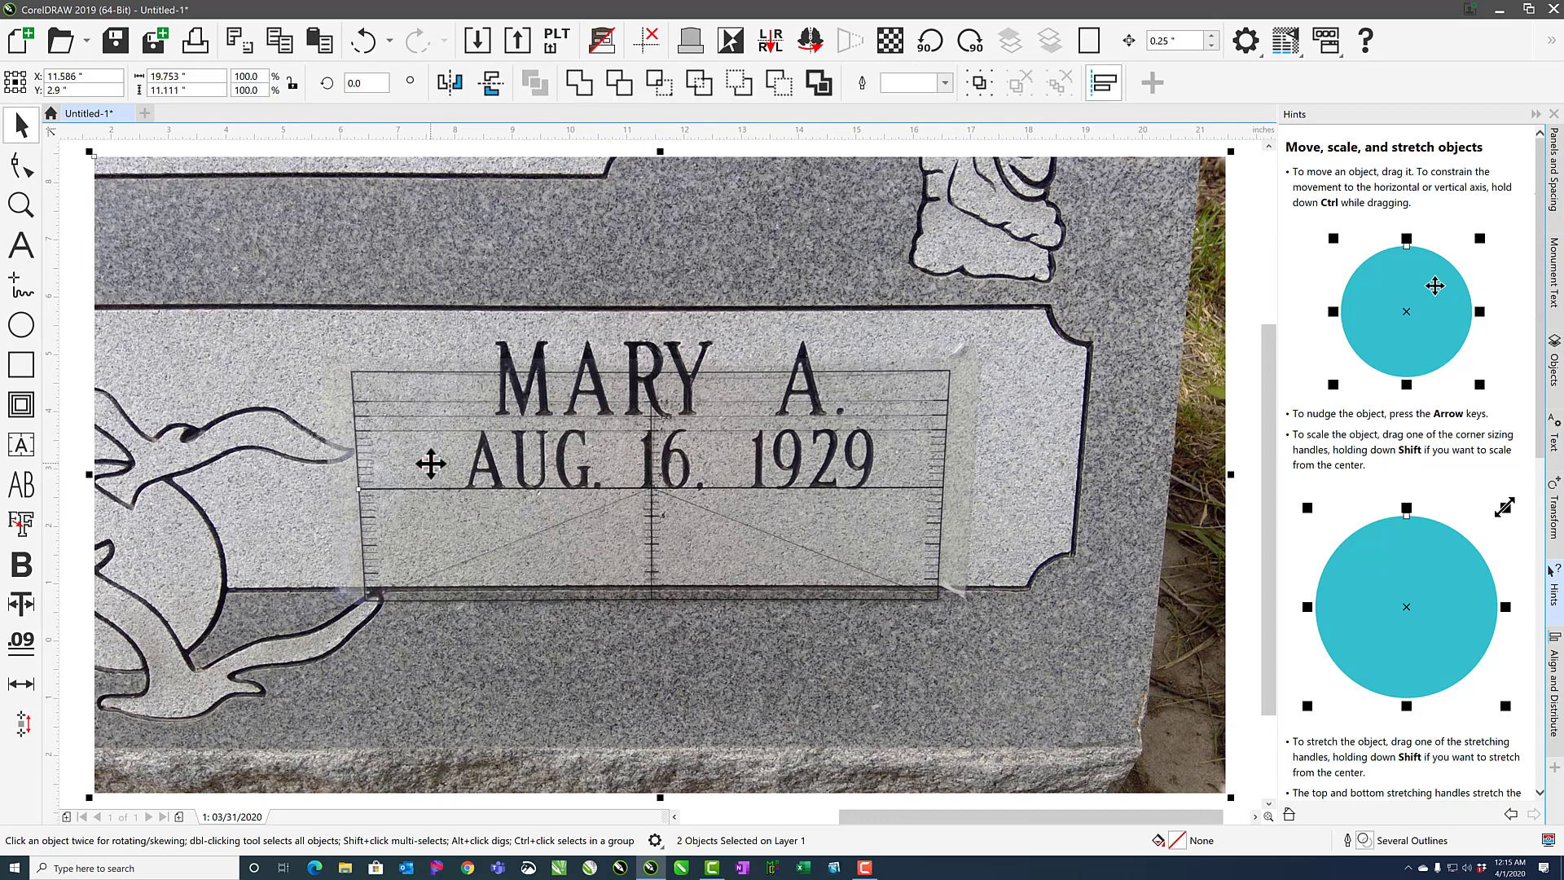
left_click(17, 689)
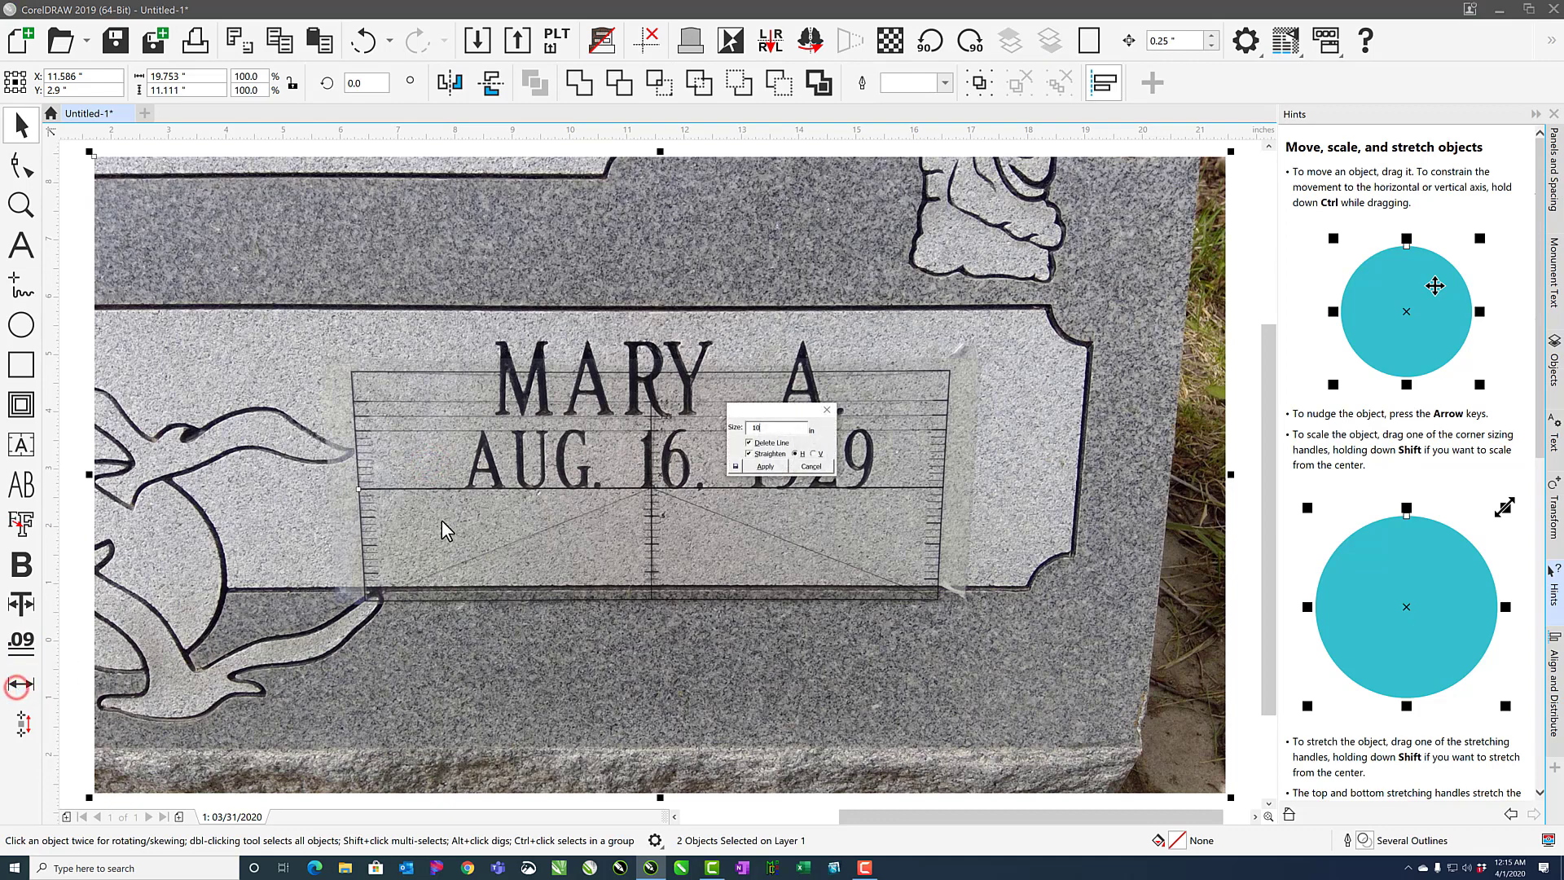
left_click(763, 466)
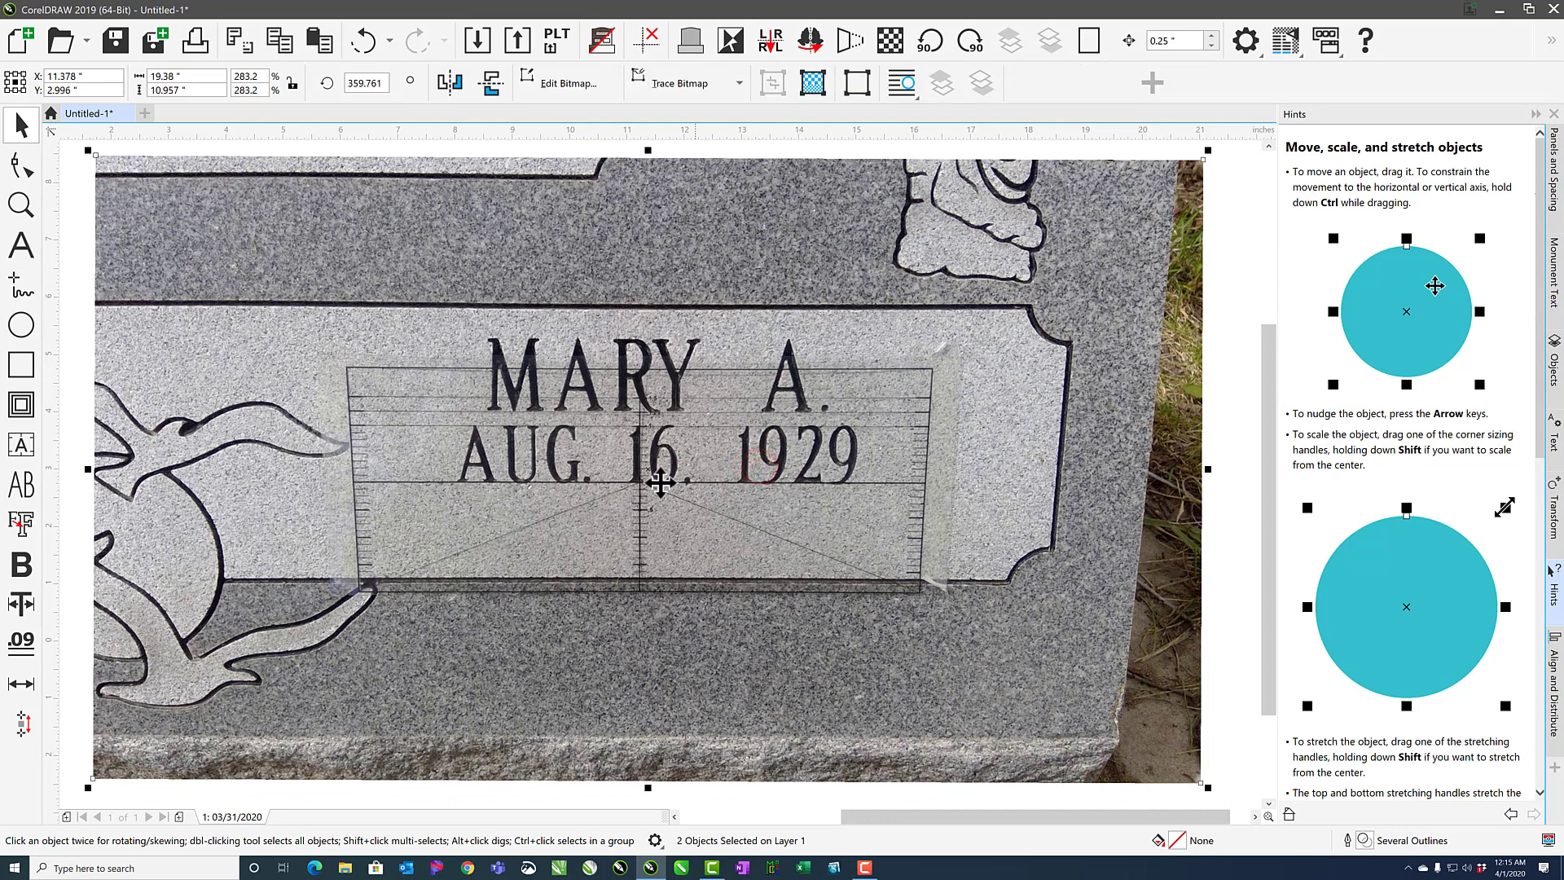
Apply a perspective to the photo, pulling its lower-left corner slightly outward to square the template's slanted edge.
left_click(353, 482)
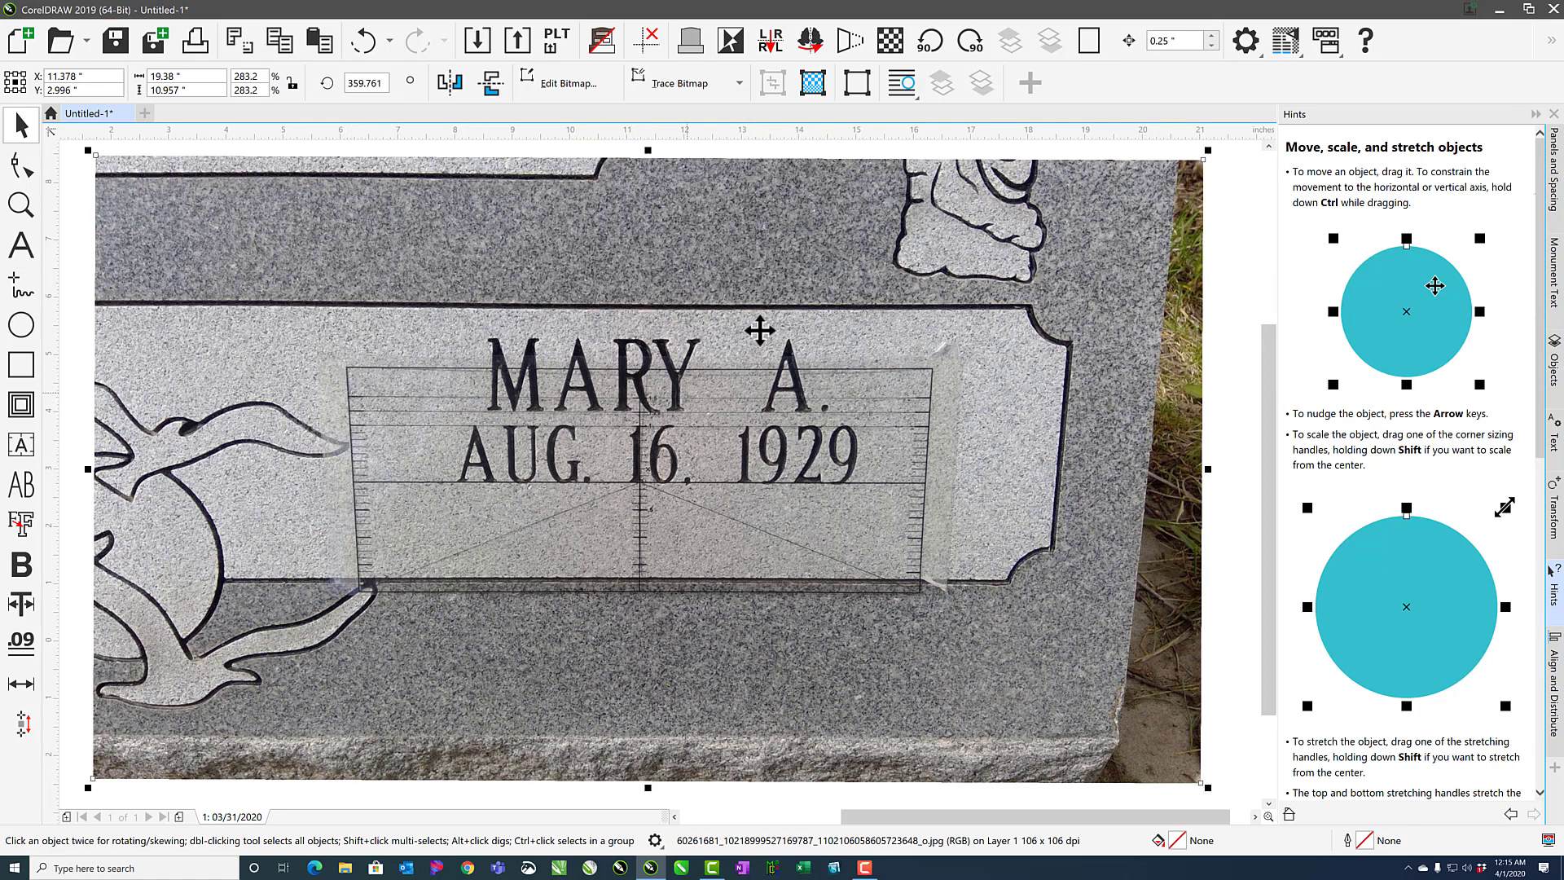
left_click(851, 41)
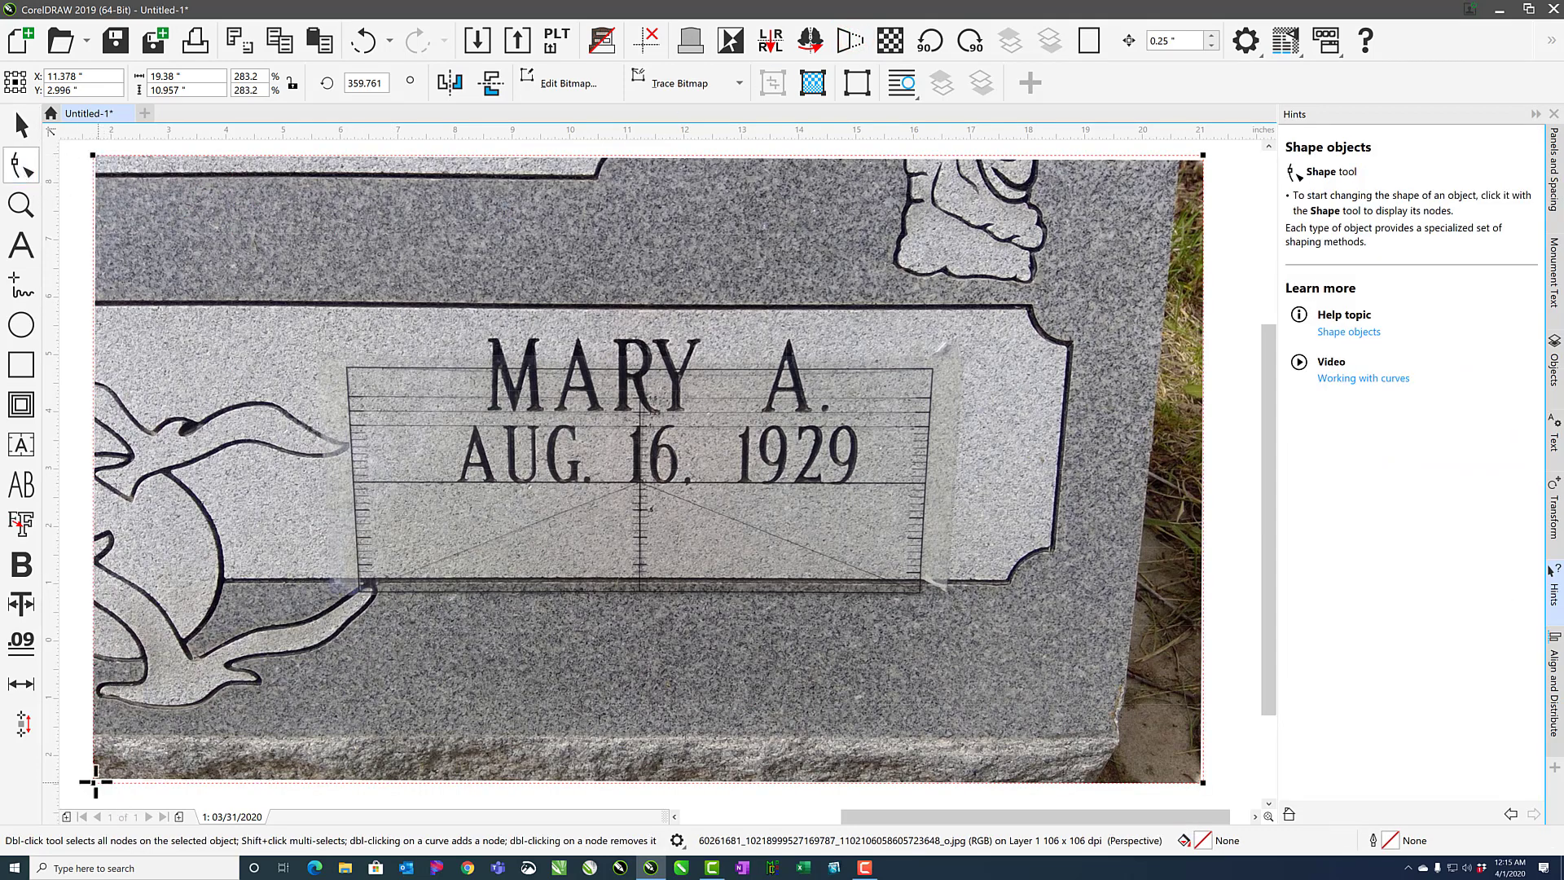
left_click_drag(93, 782, 72, 782)
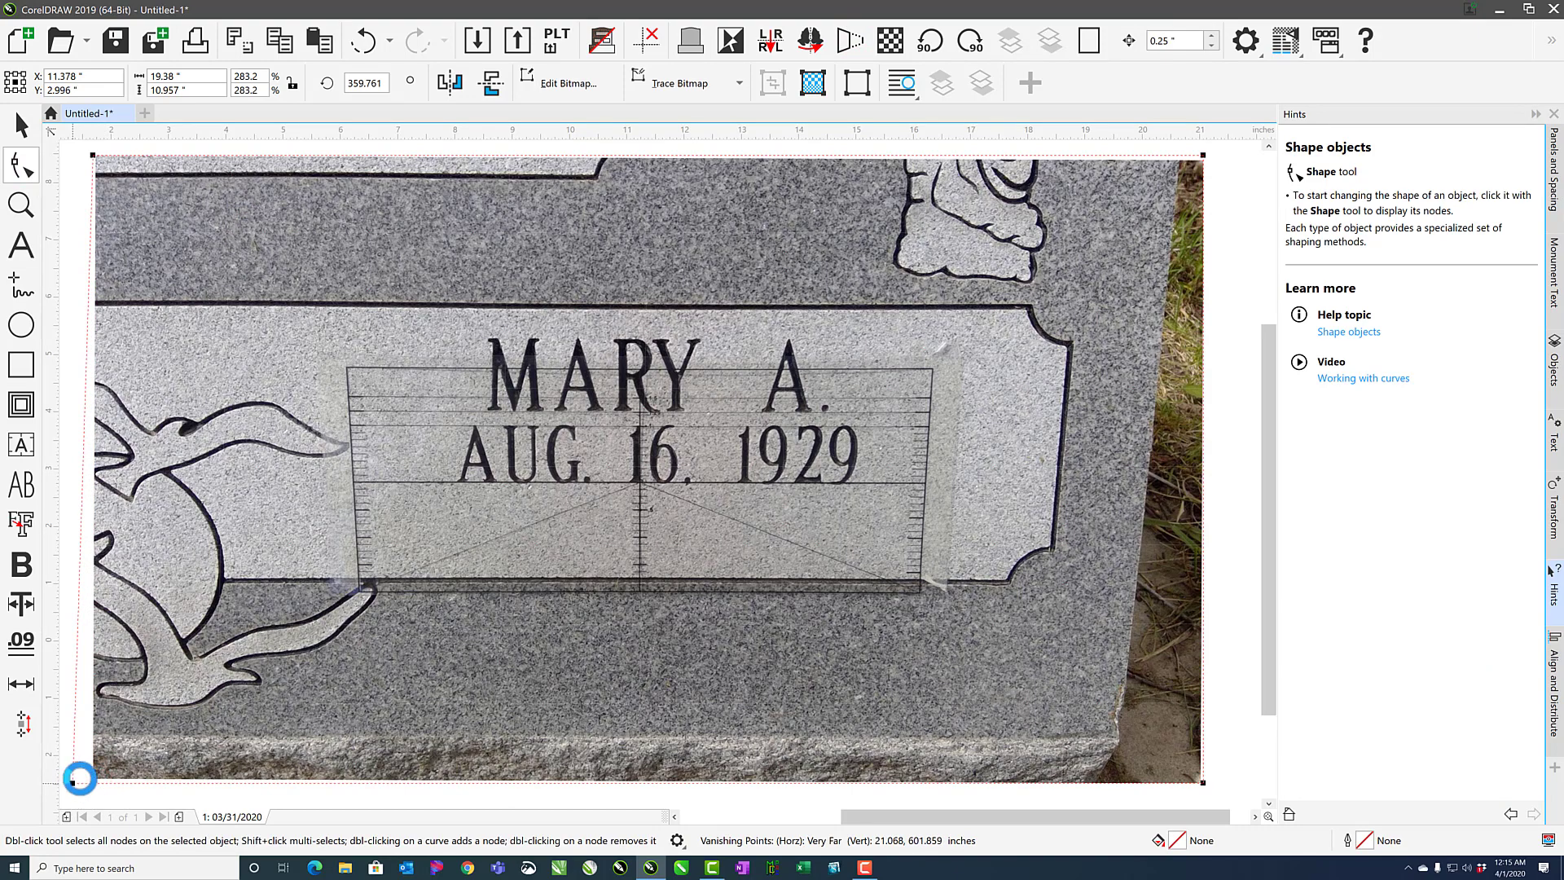
key("ctrl+z")
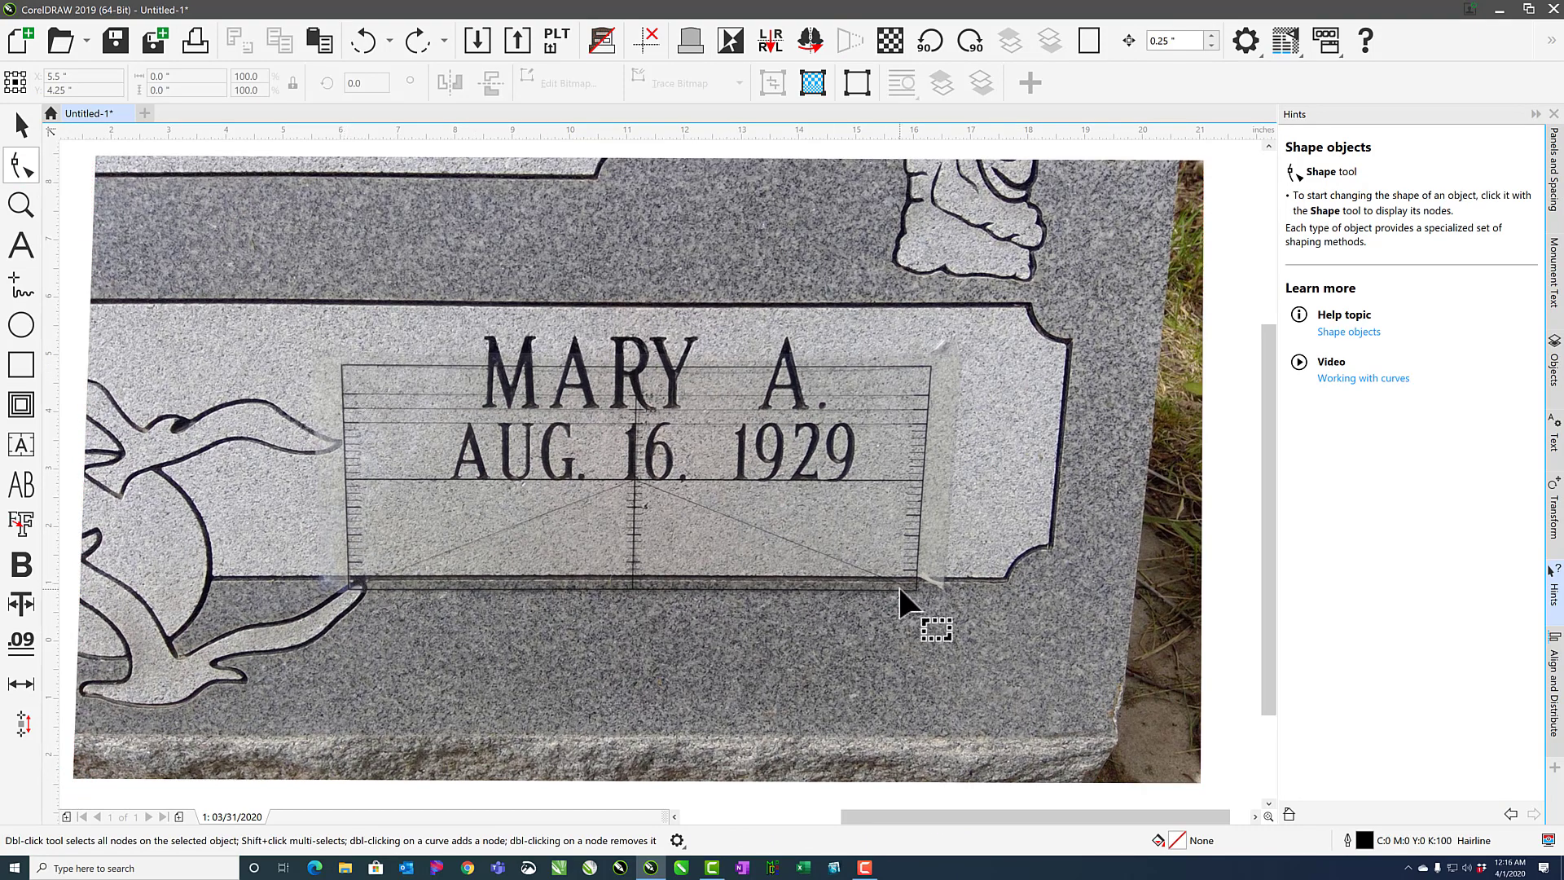
Apply a uniform transparency of about 57 to the gravestone photo.
left_click(20, 127)
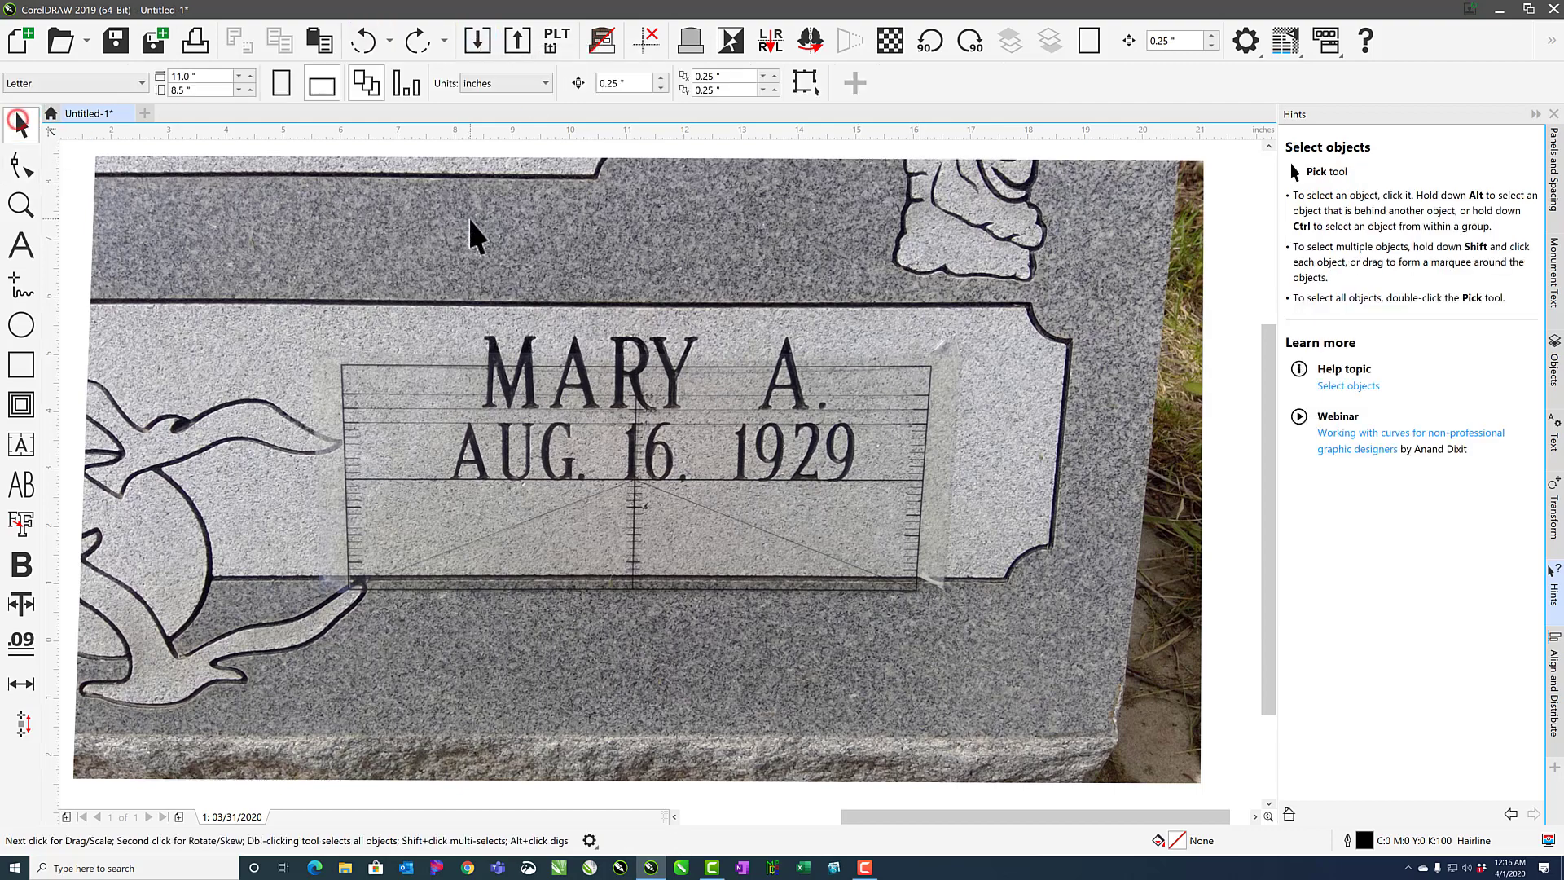
left_click(891, 45)
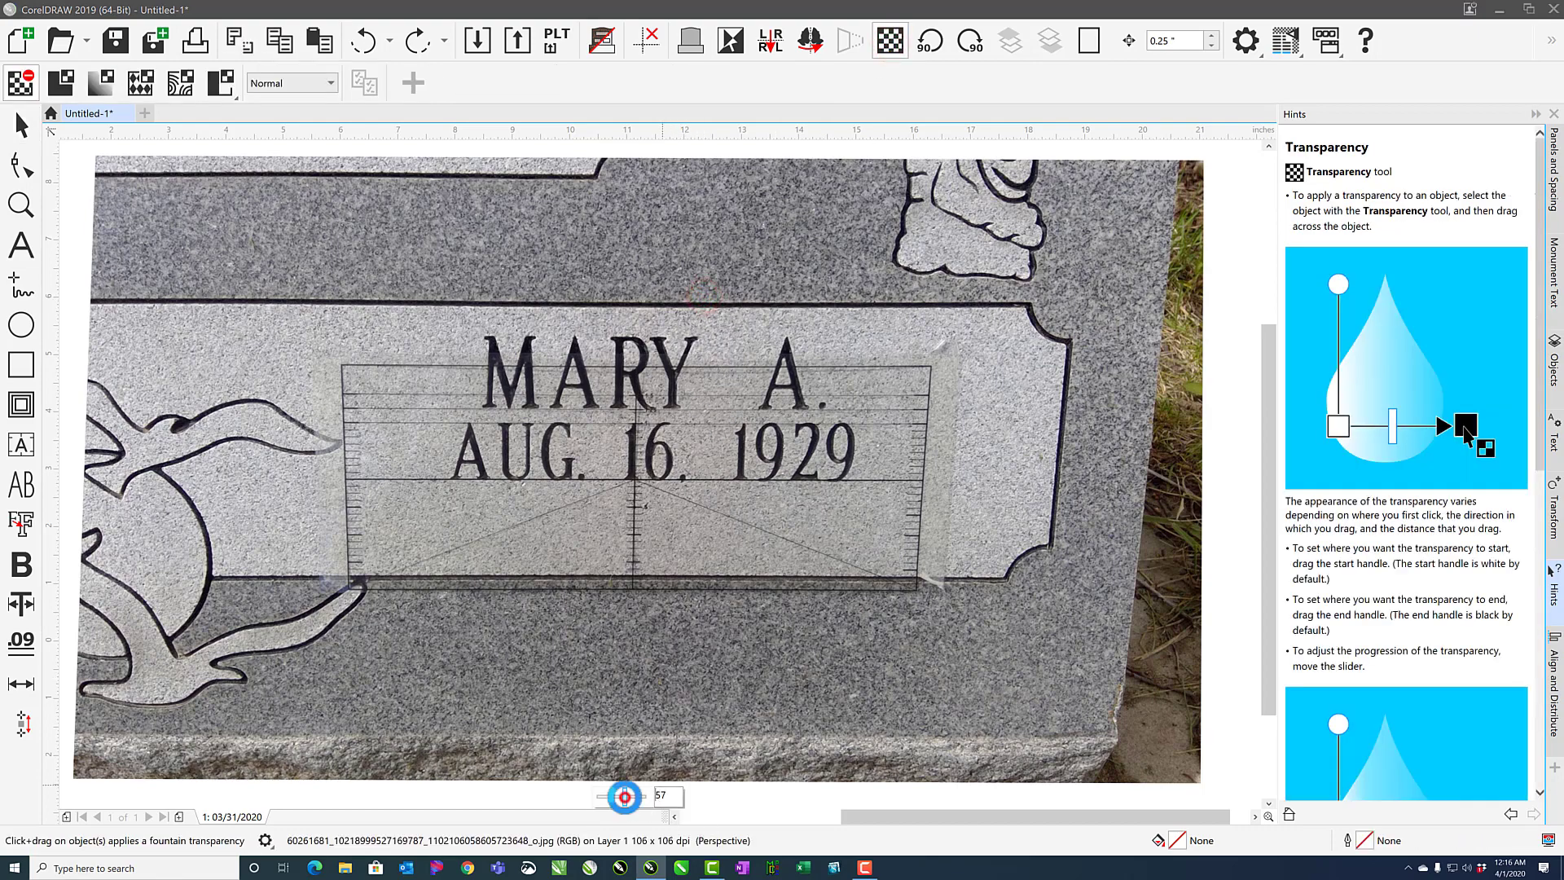
left_click(622, 796)
left_click(23, 131)
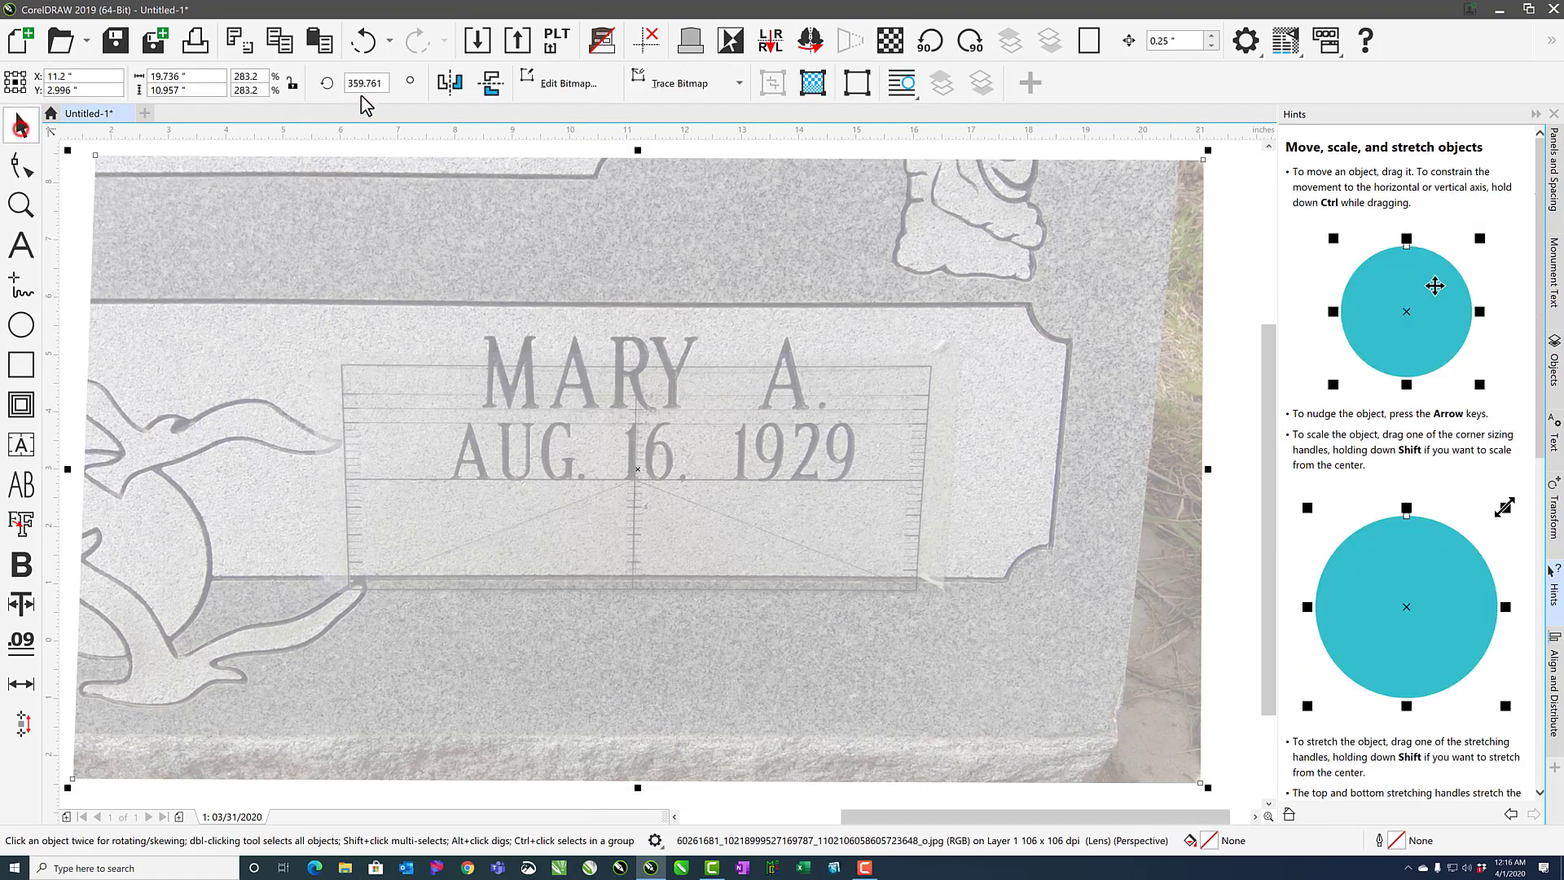
Import DoD Template.cdr at its original size, placing its upper-left corner on the photographed template's upper-left corner.
left_click(478, 46)
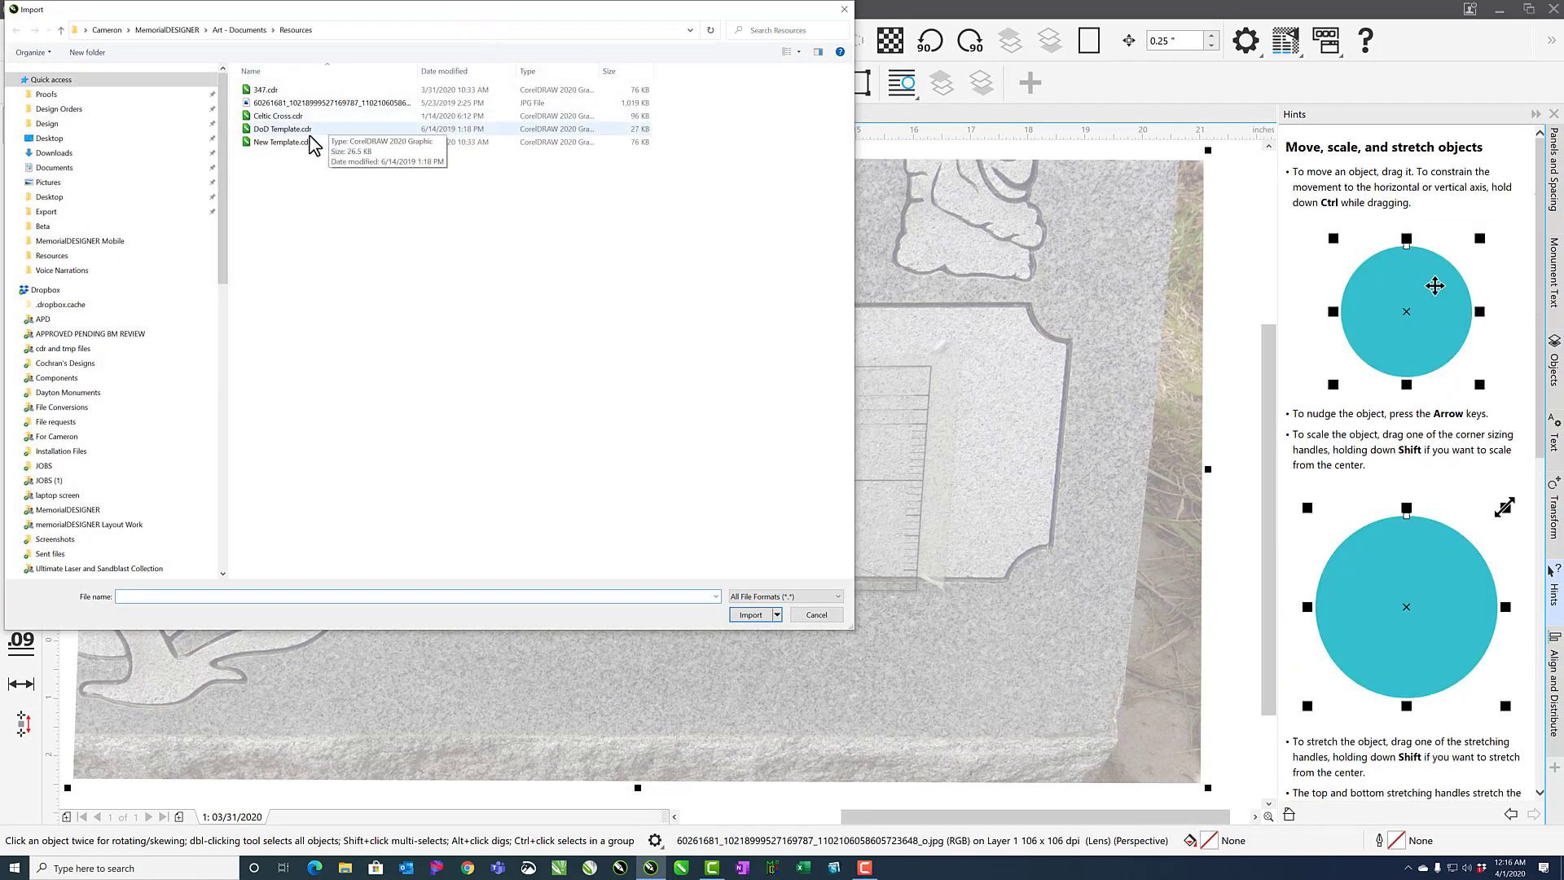
left_click(273, 129)
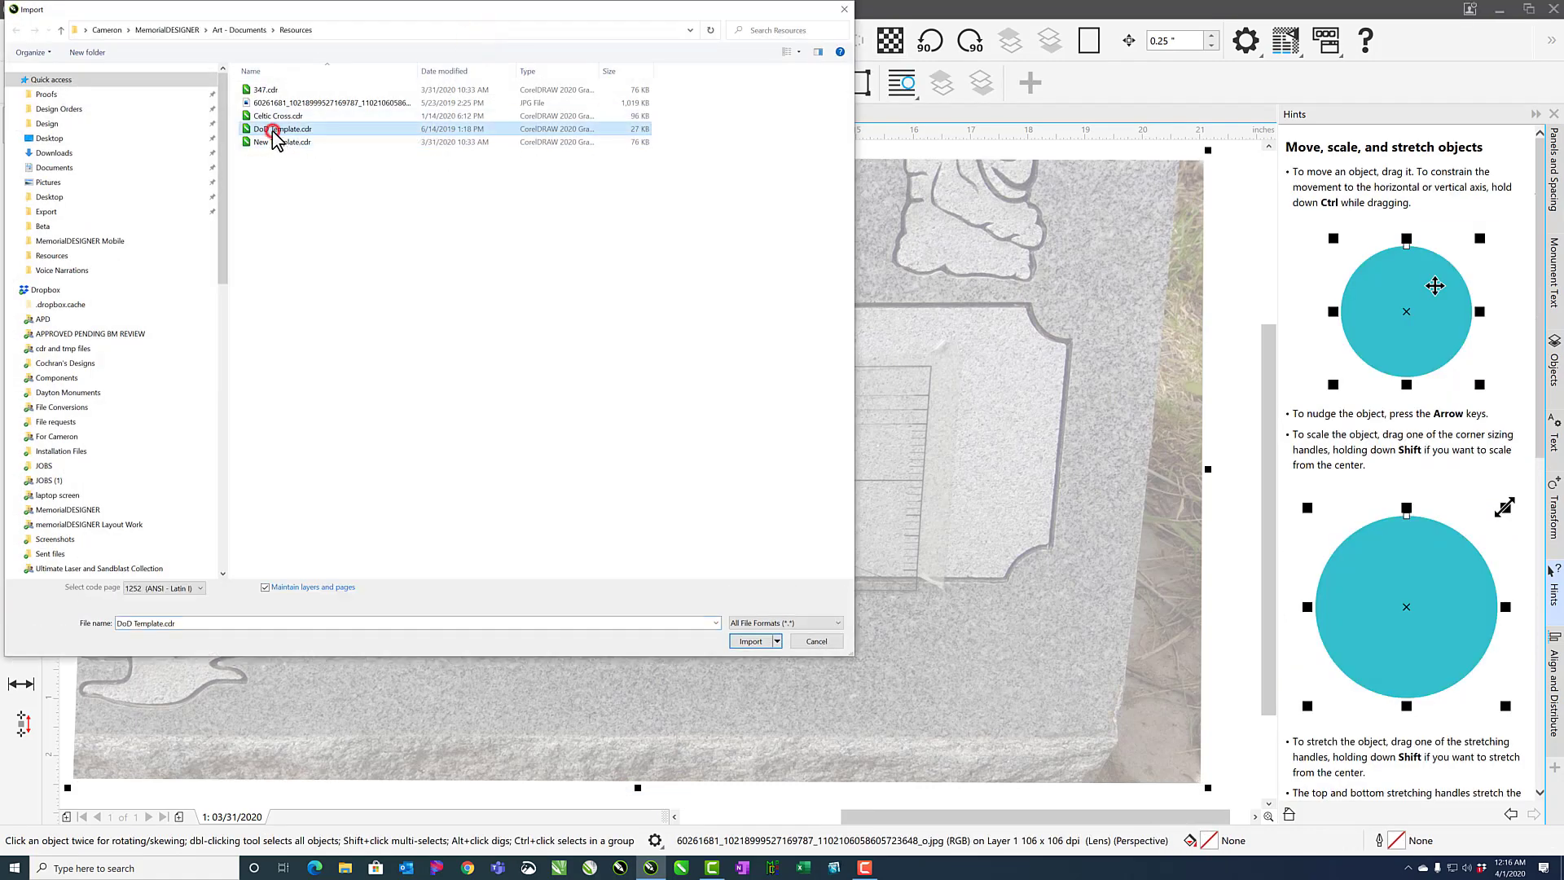
left_click(751, 641)
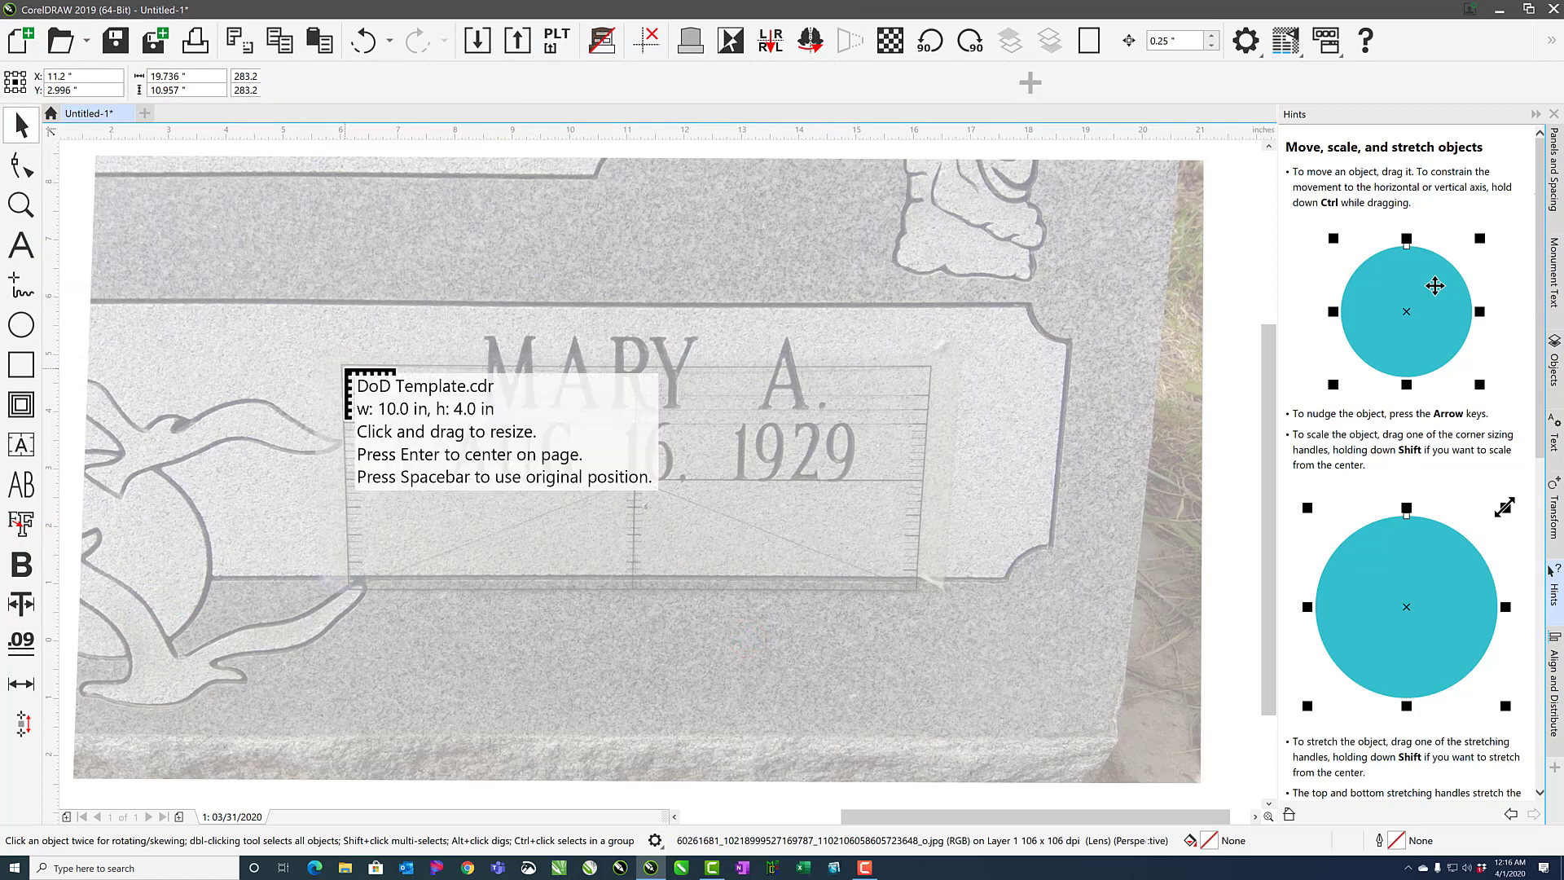
left_click(342, 363)
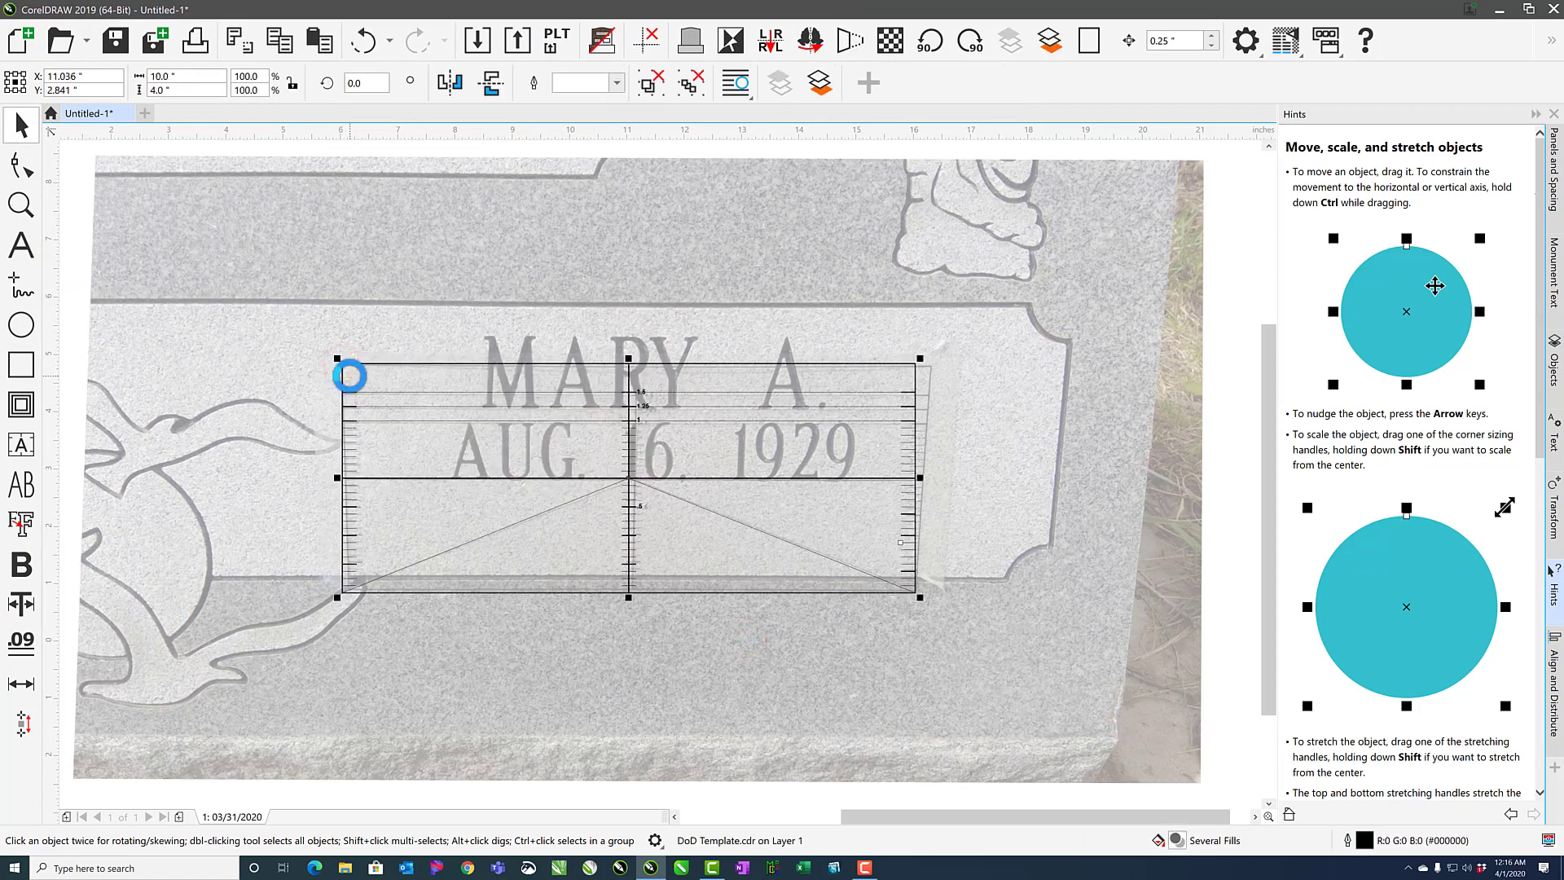
Adjust the photo's perspective, moving its upper corners slightly inward and its lower corners slightly outward to match the imported template.
left_click(566, 341)
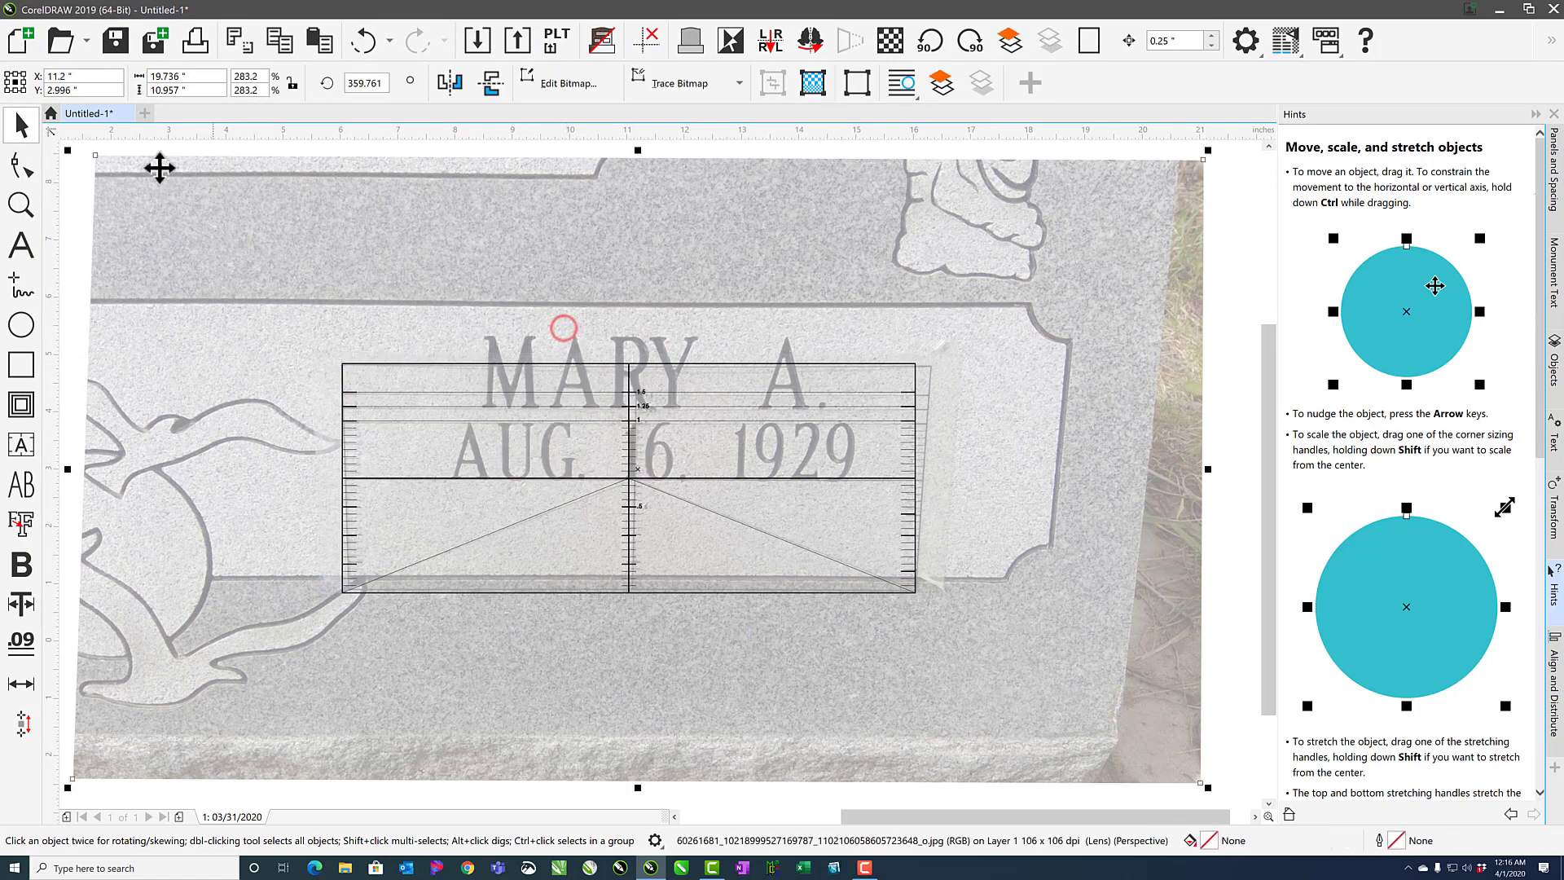
left_click(22, 166)
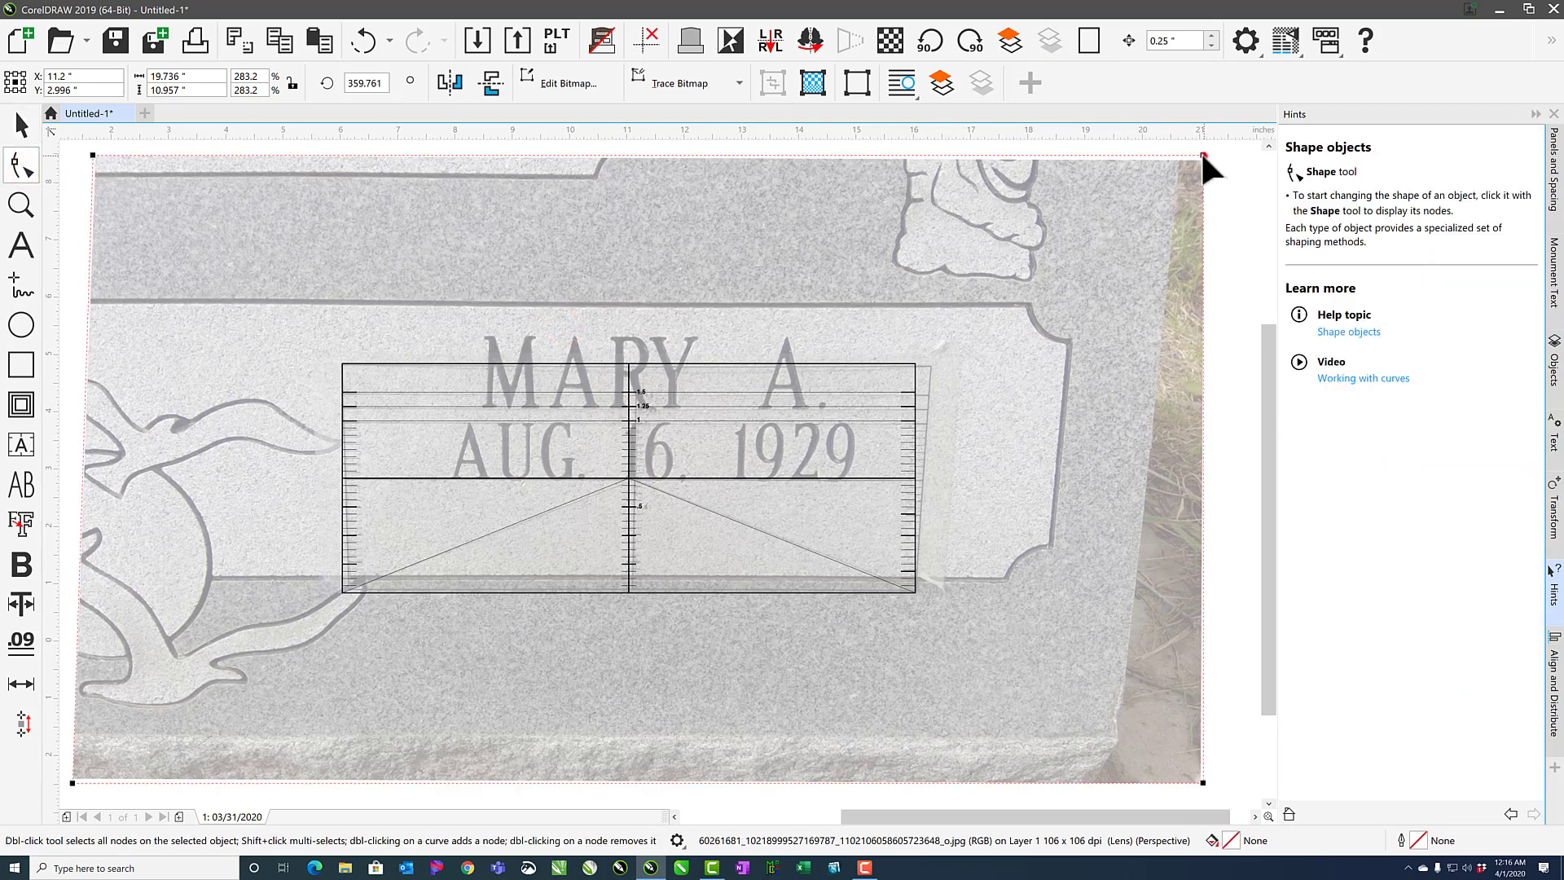
left_click_drag(1204, 155, 1180, 155)
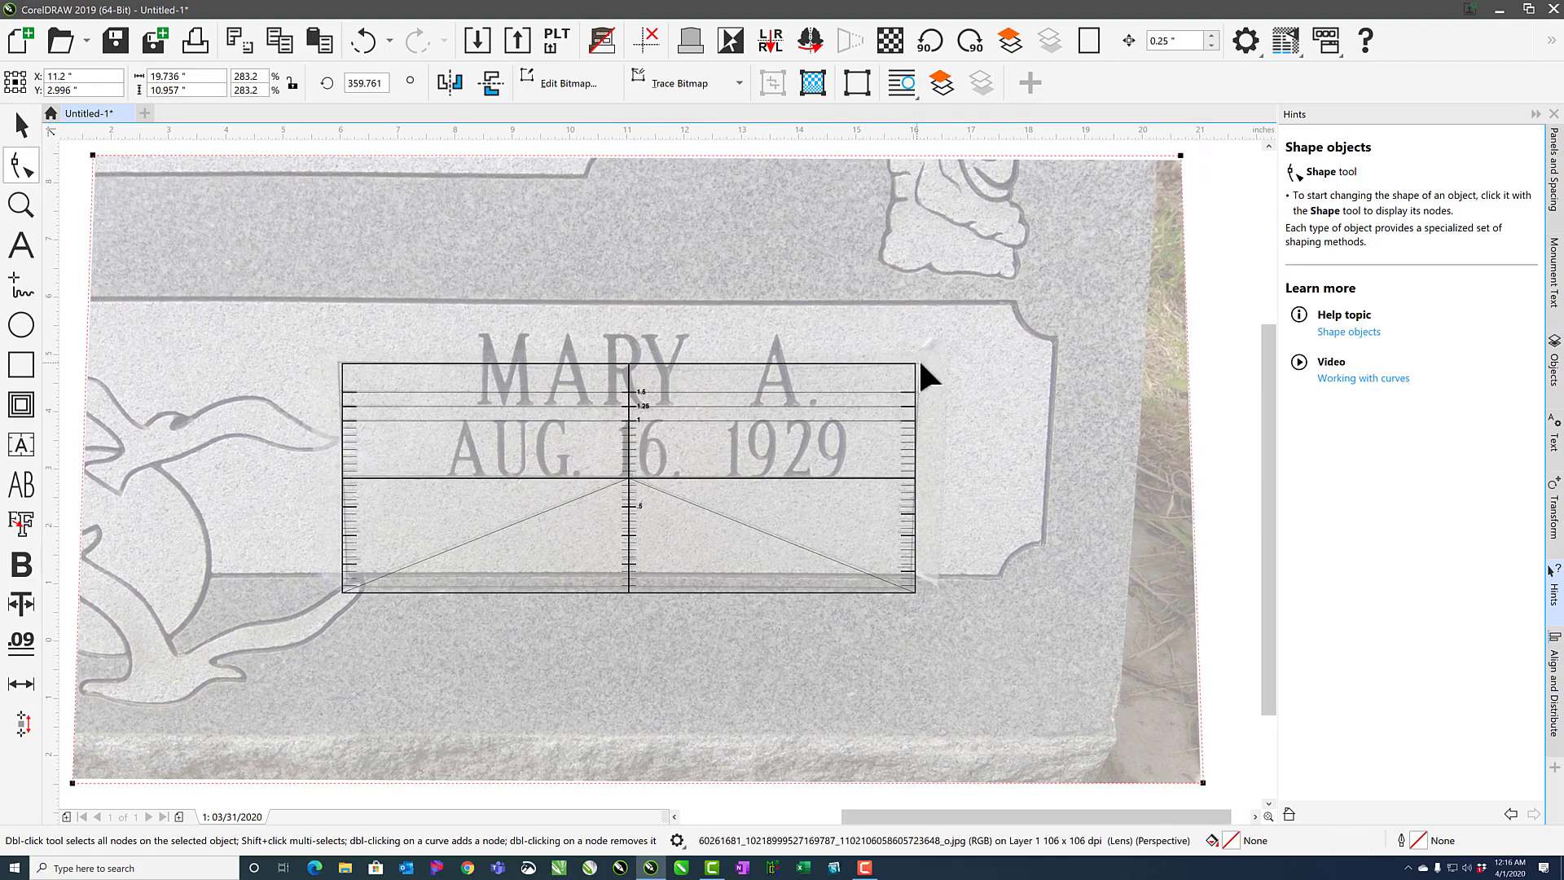
left_click_drag(93, 155, 101, 158)
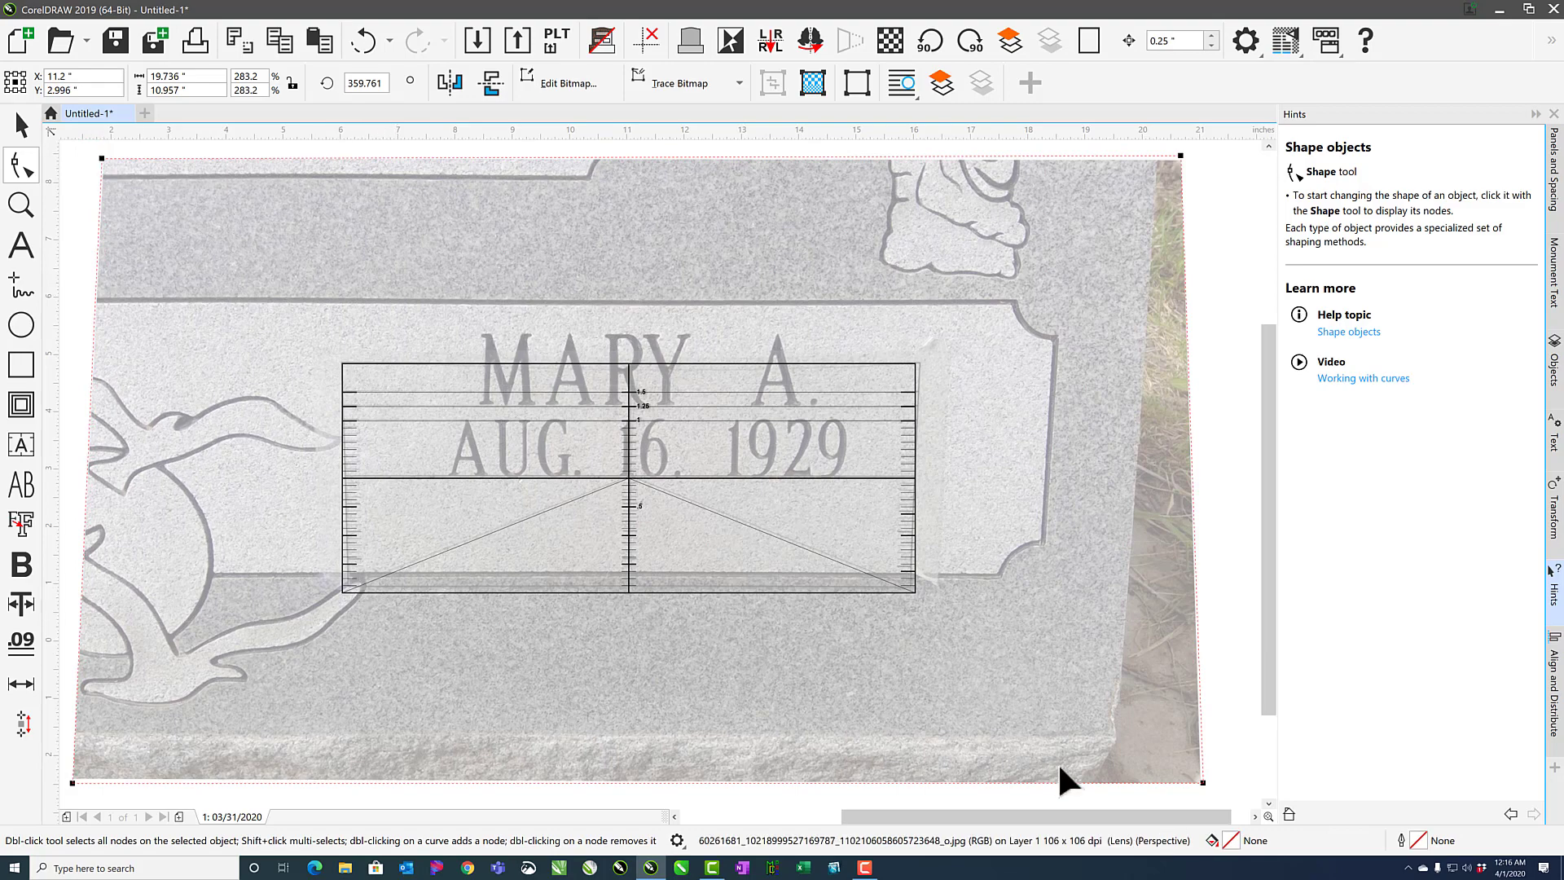
left_click_drag(1204, 784, 1214, 786)
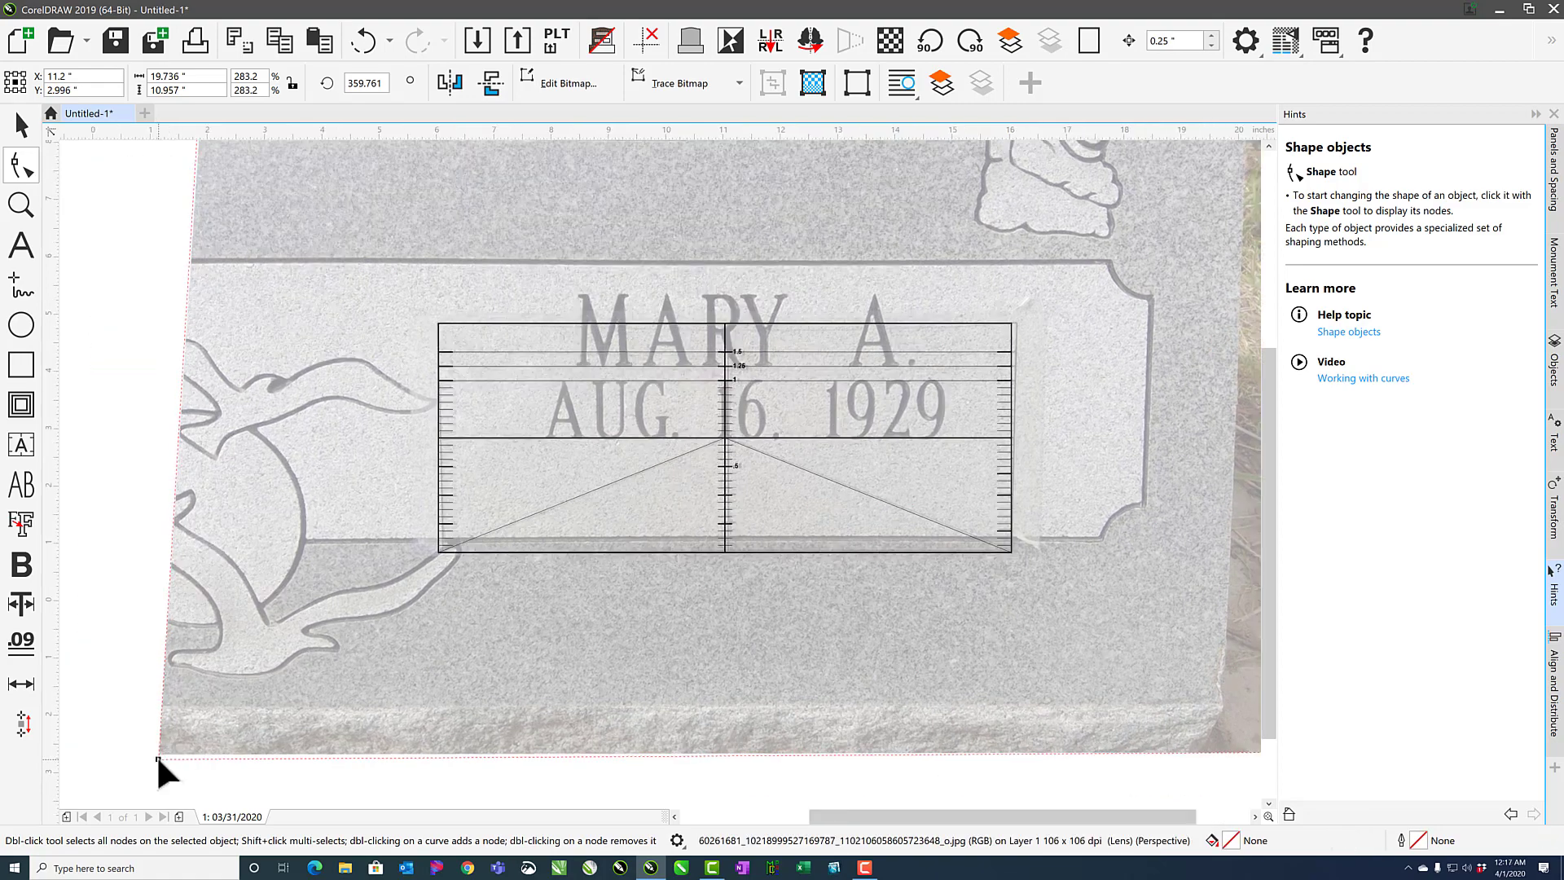
left_click_drag(158, 757, 153, 758)
Fine-tune the upper-right and upper-left perspective corners of the photo so the photographed template lines up with the imported one.
scroll(544, 242, "down", 1)
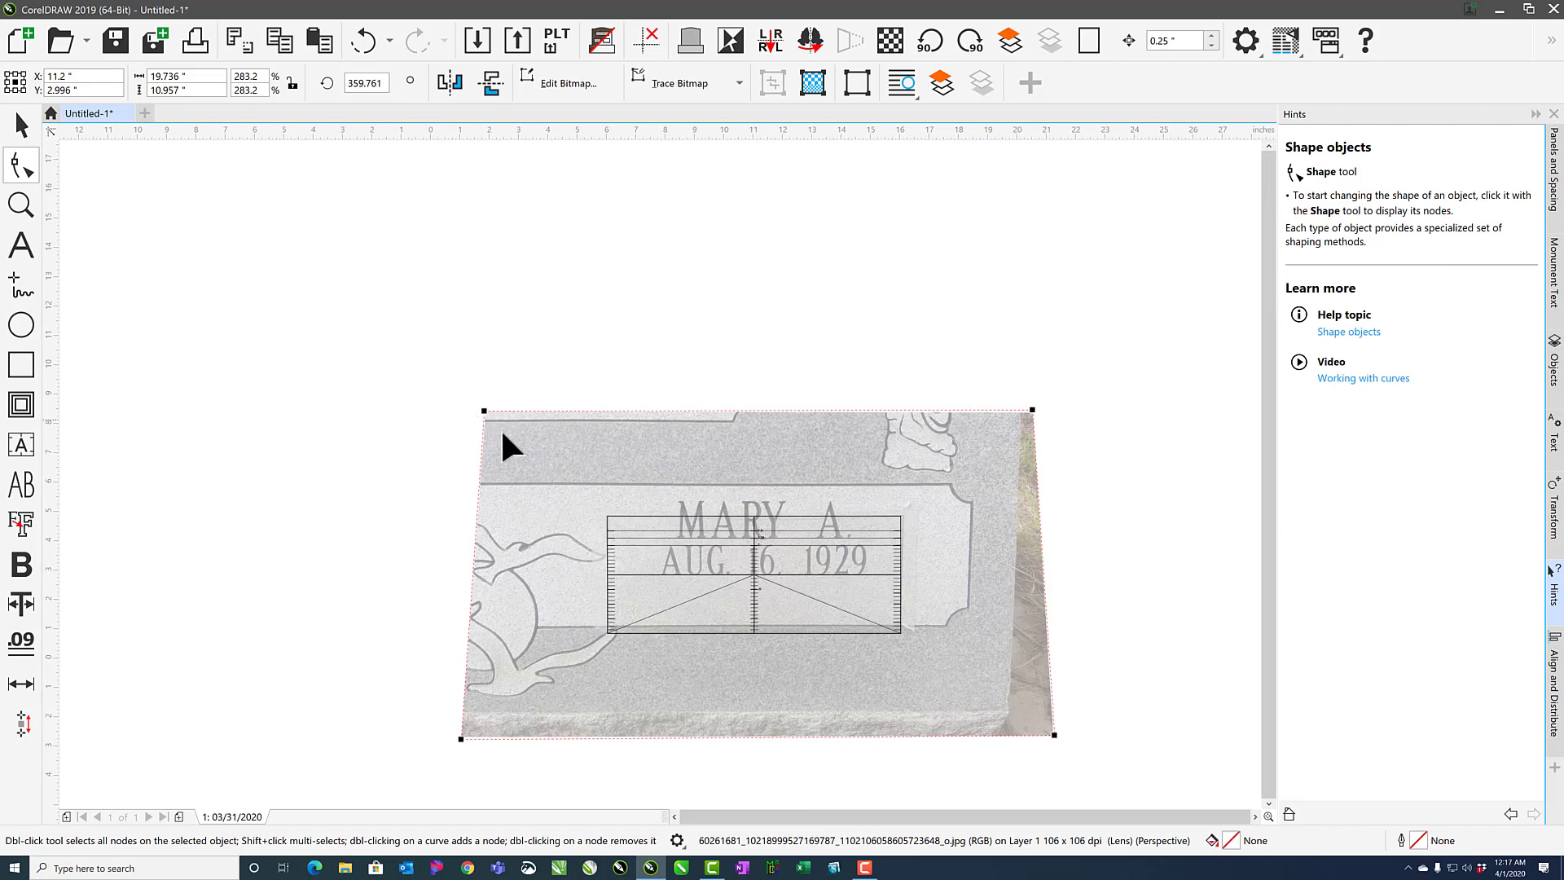
scroll(768, 577, "up", 1)
left_click_drag(1195, 147, 1184, 143)
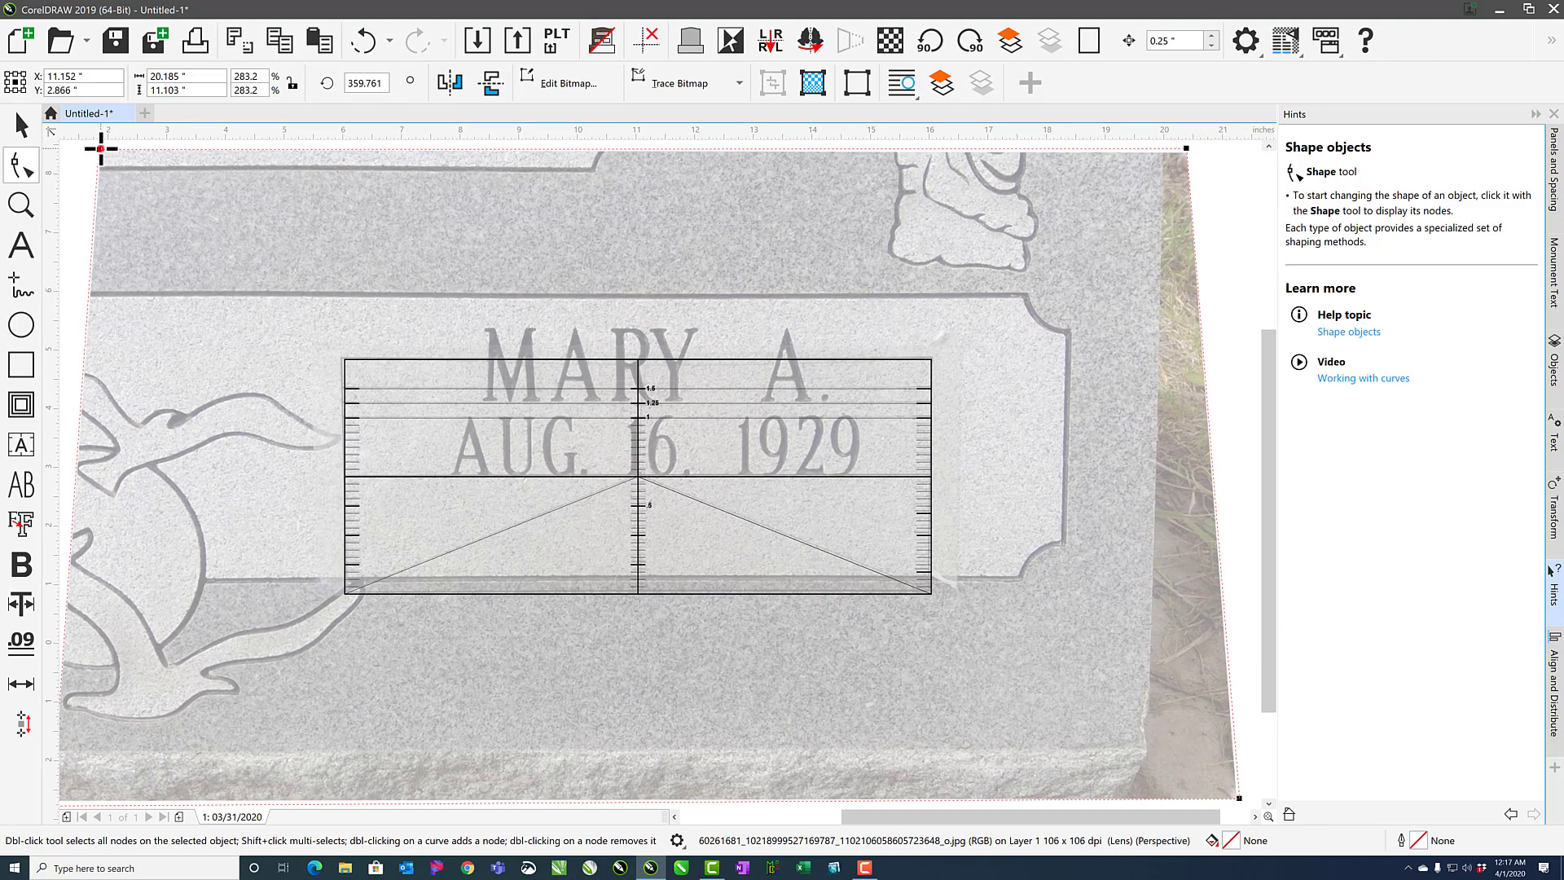
left_click_drag(101, 148, 101, 149)
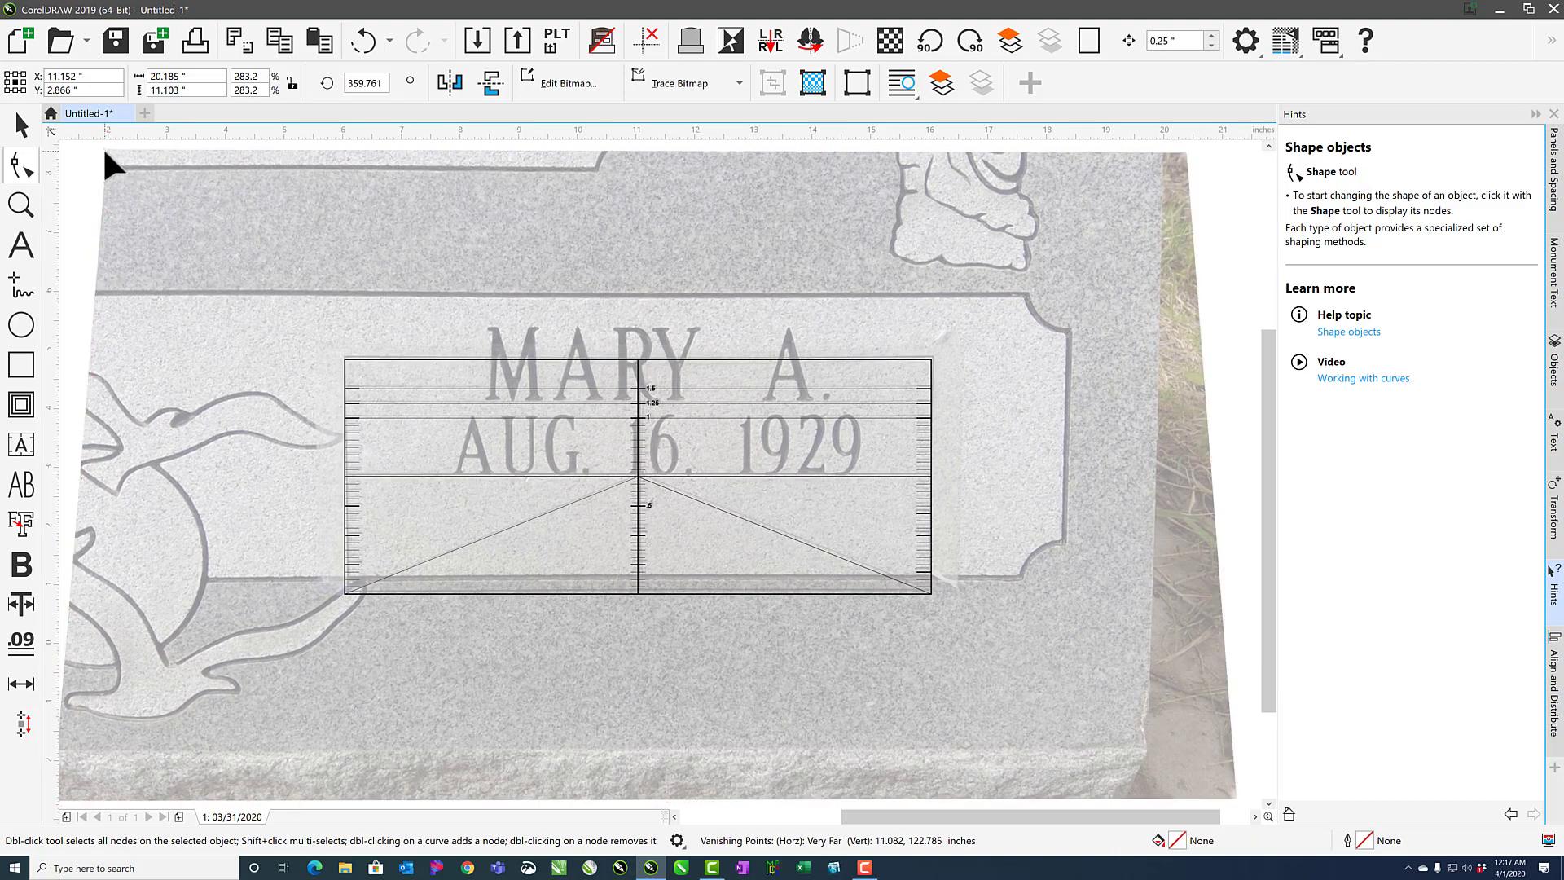
left_click_drag(102, 147, 103, 150)
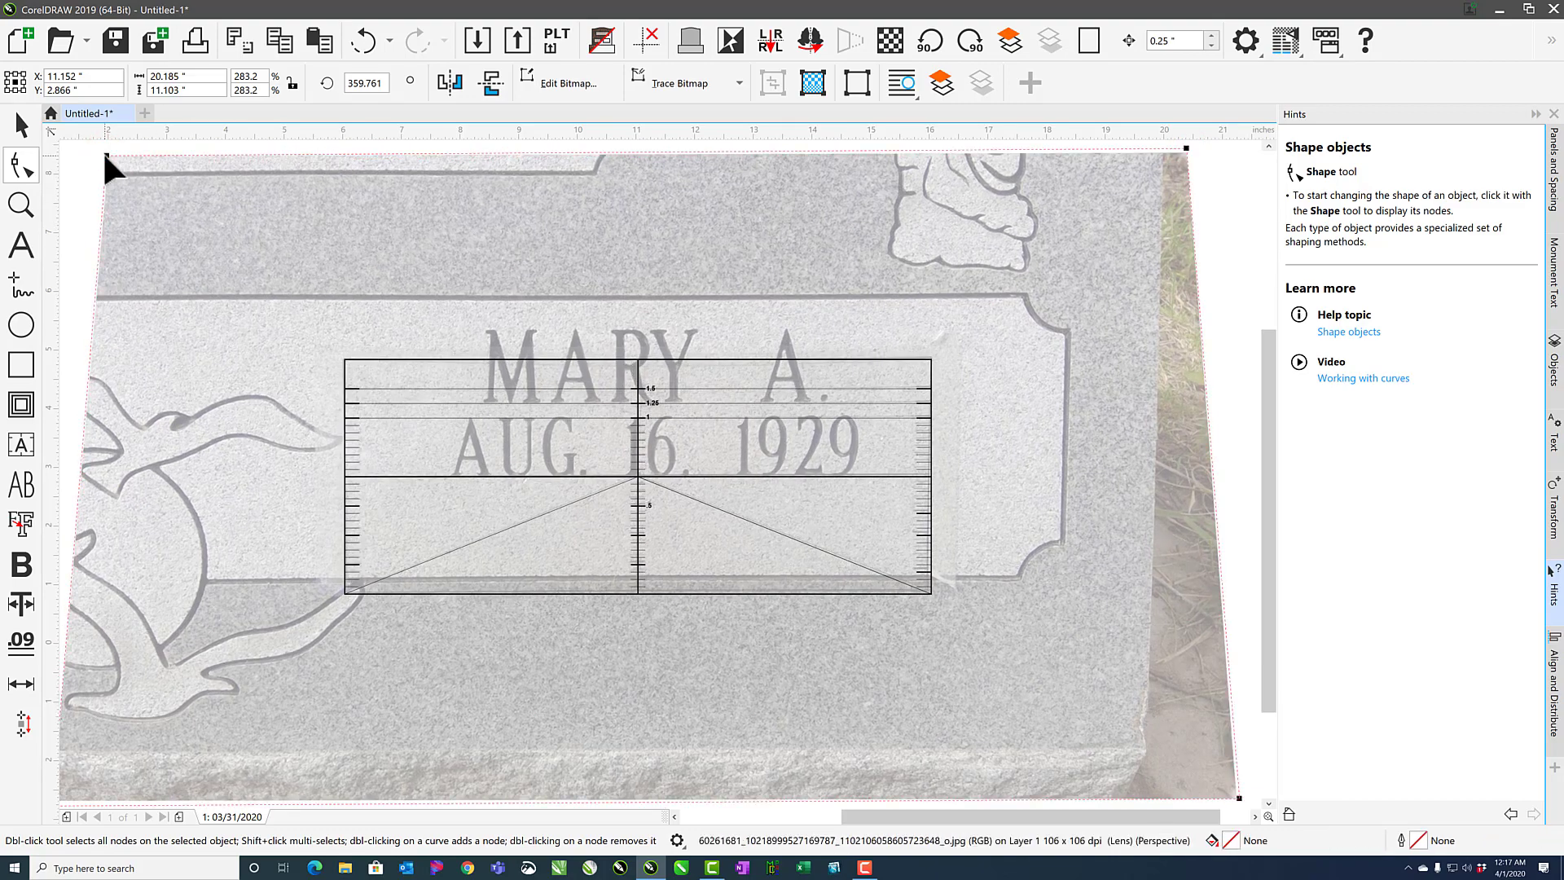
Finish the perspective editing and delete the imported DoD template from above the photo.
left_click(20, 124)
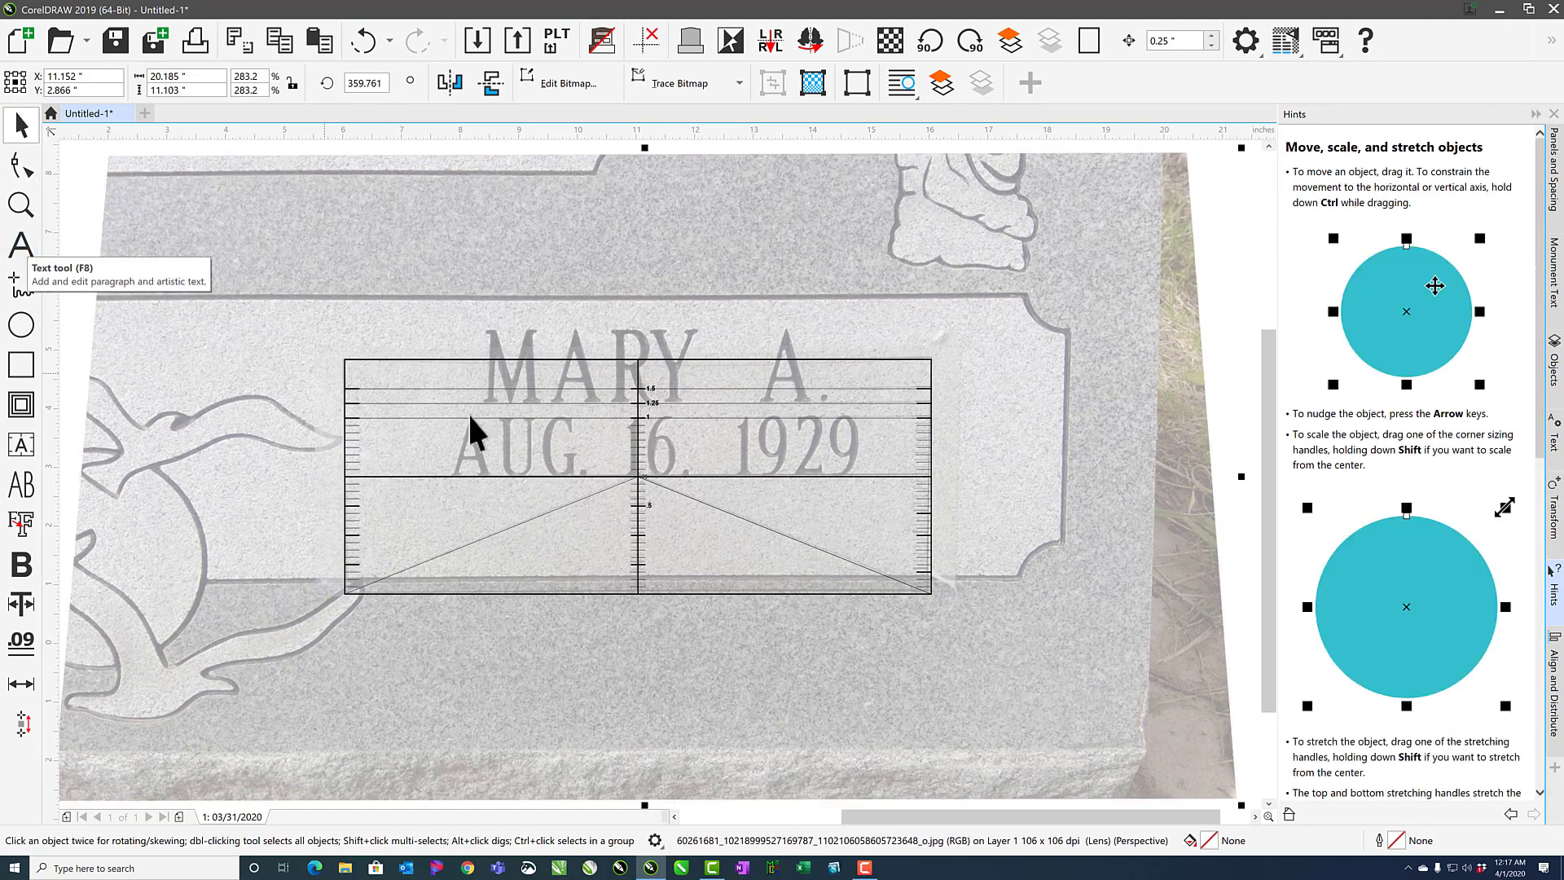
left_click(20, 246)
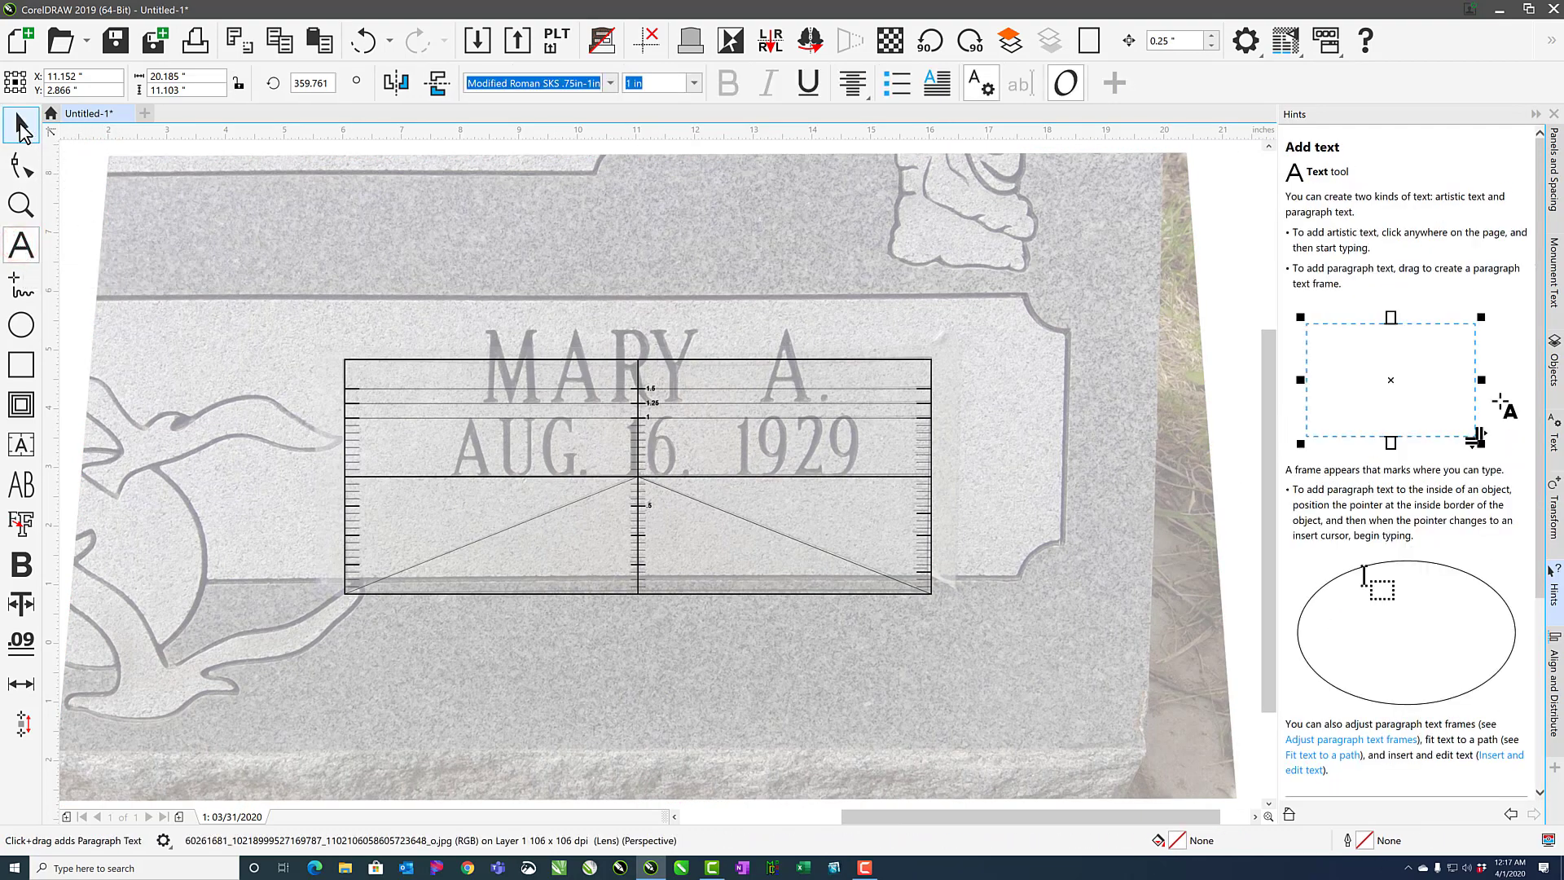
key("space")
left_click(346, 360)
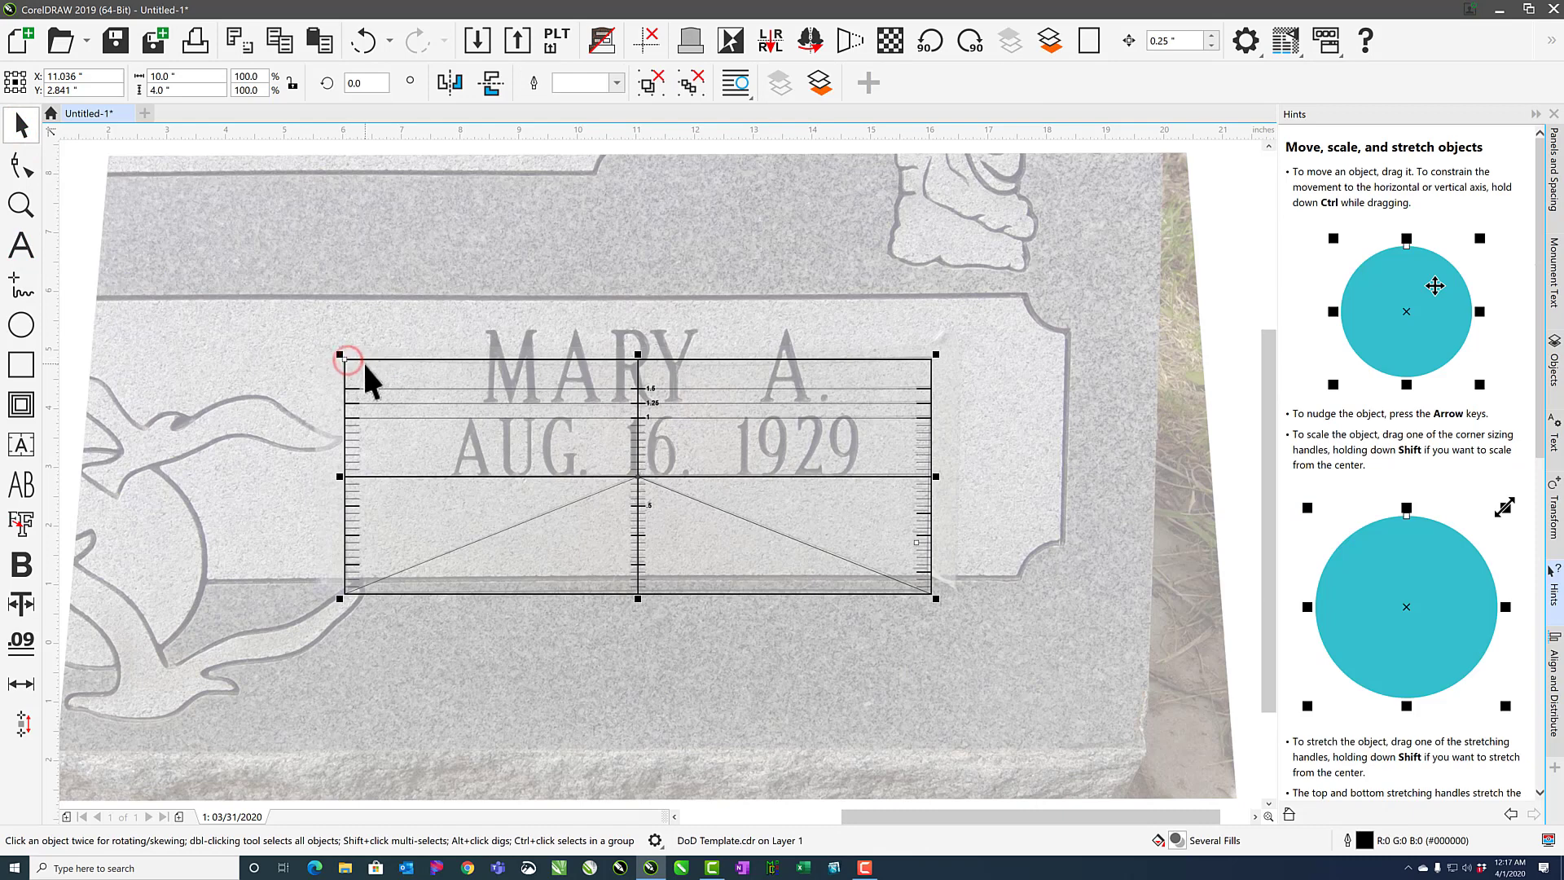
key("Delete")
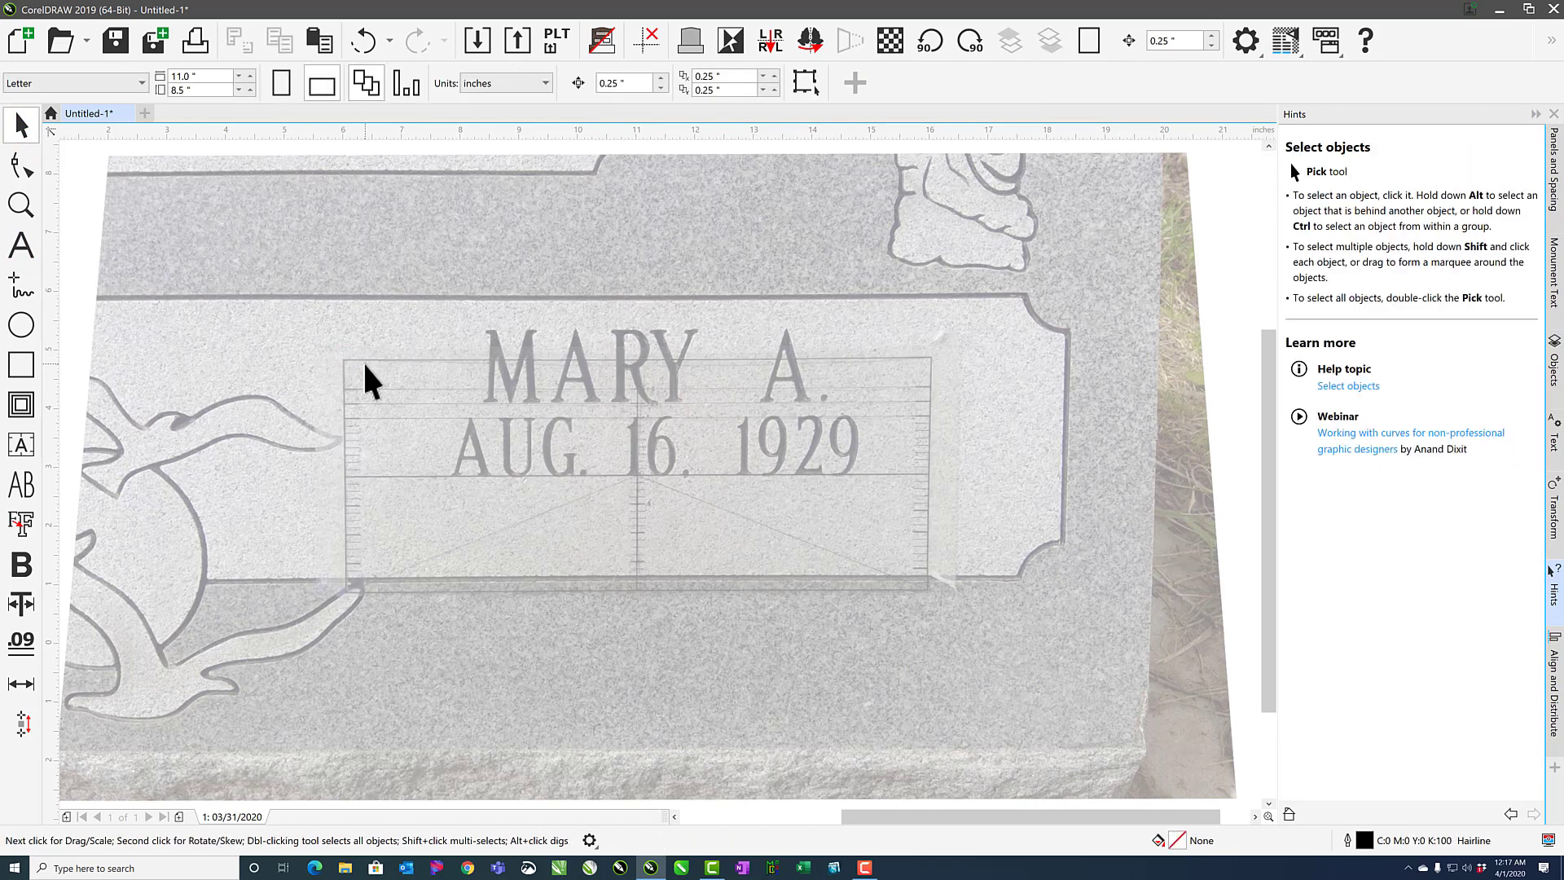
Start a left-aligned artistic text on the photographed template's baseline, just before the first letter of the carved date.
left_click(23, 252)
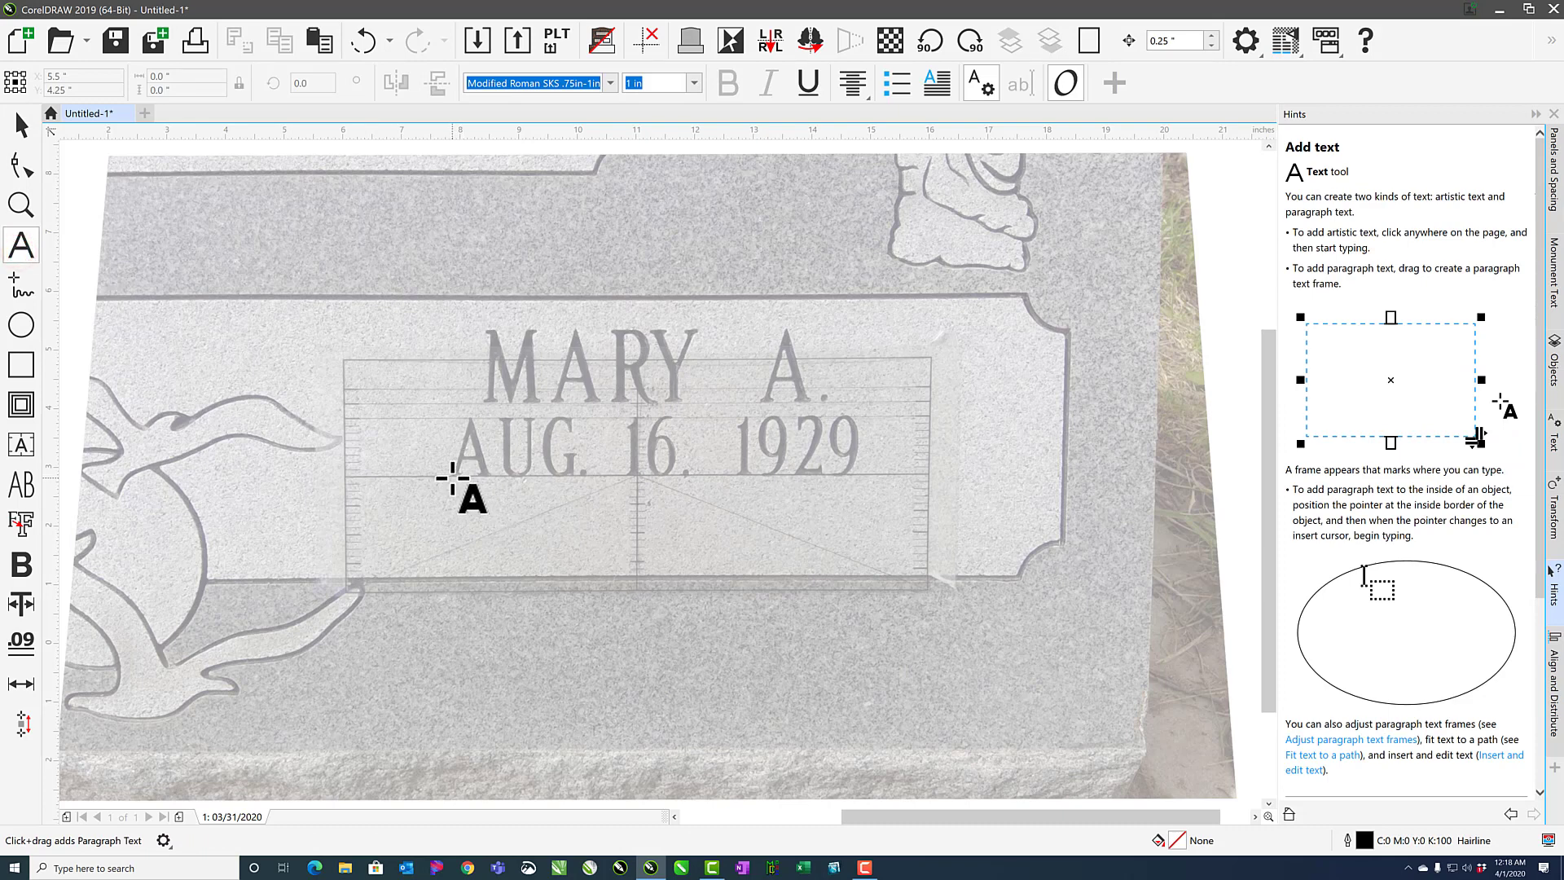
left_click(455, 480)
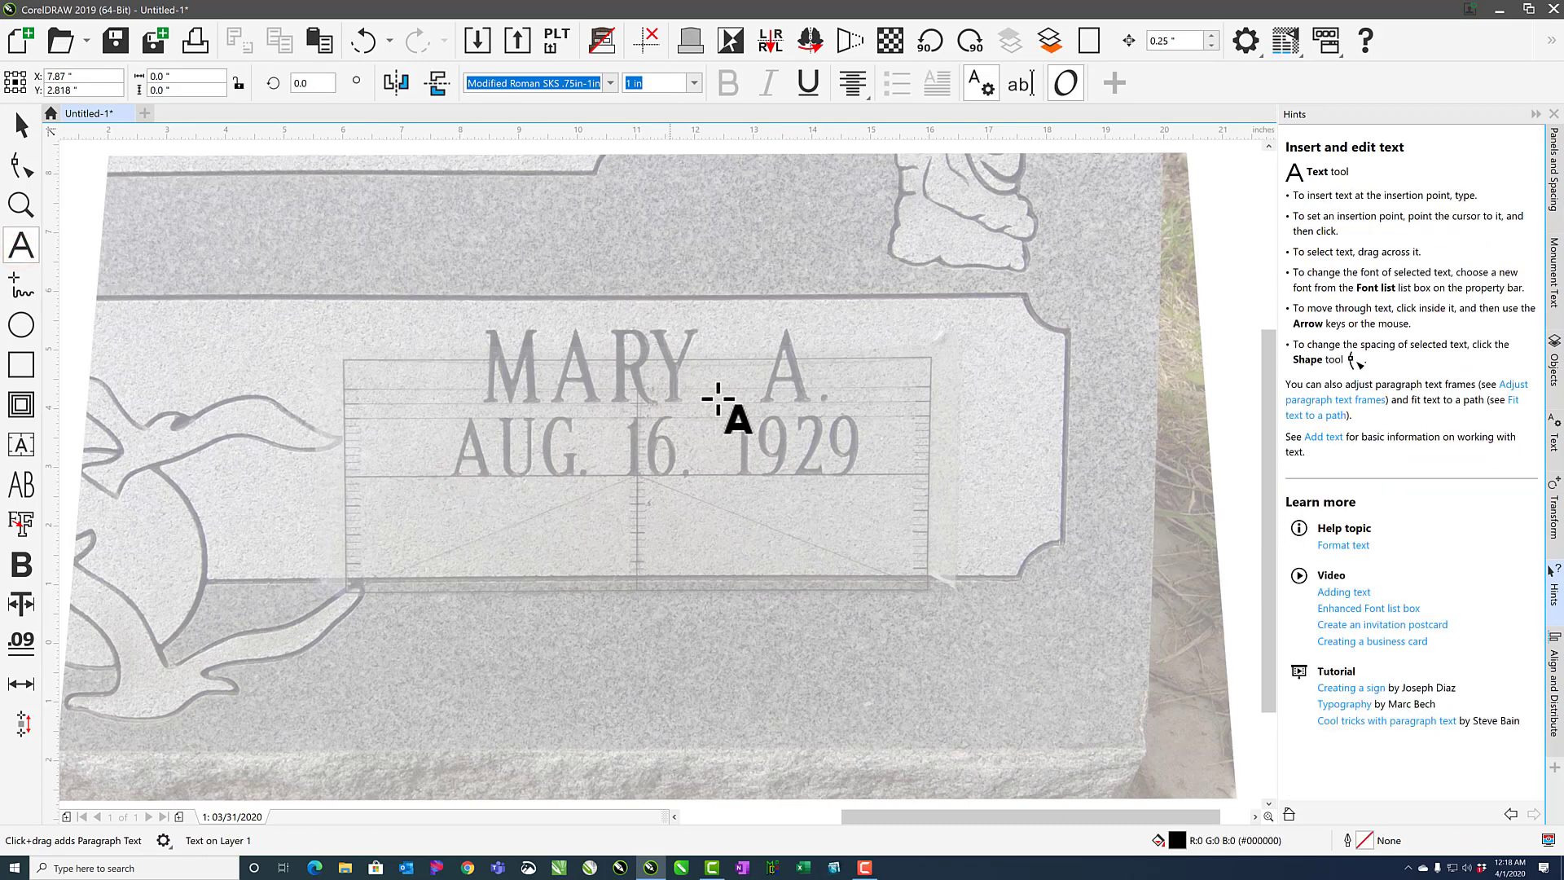
left_click(865, 99)
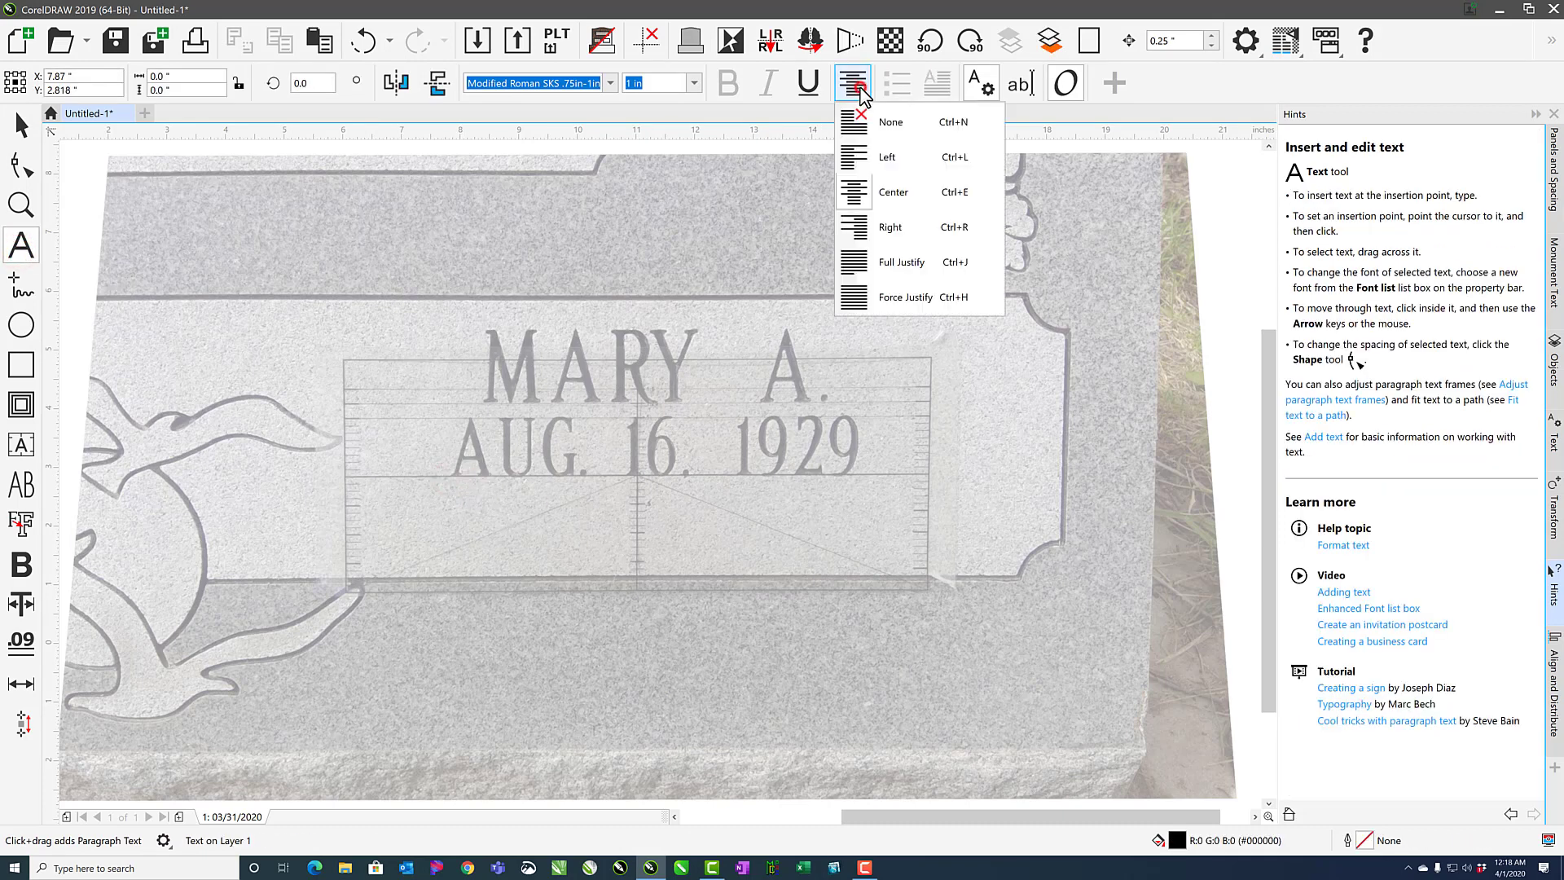
left_click(881, 155)
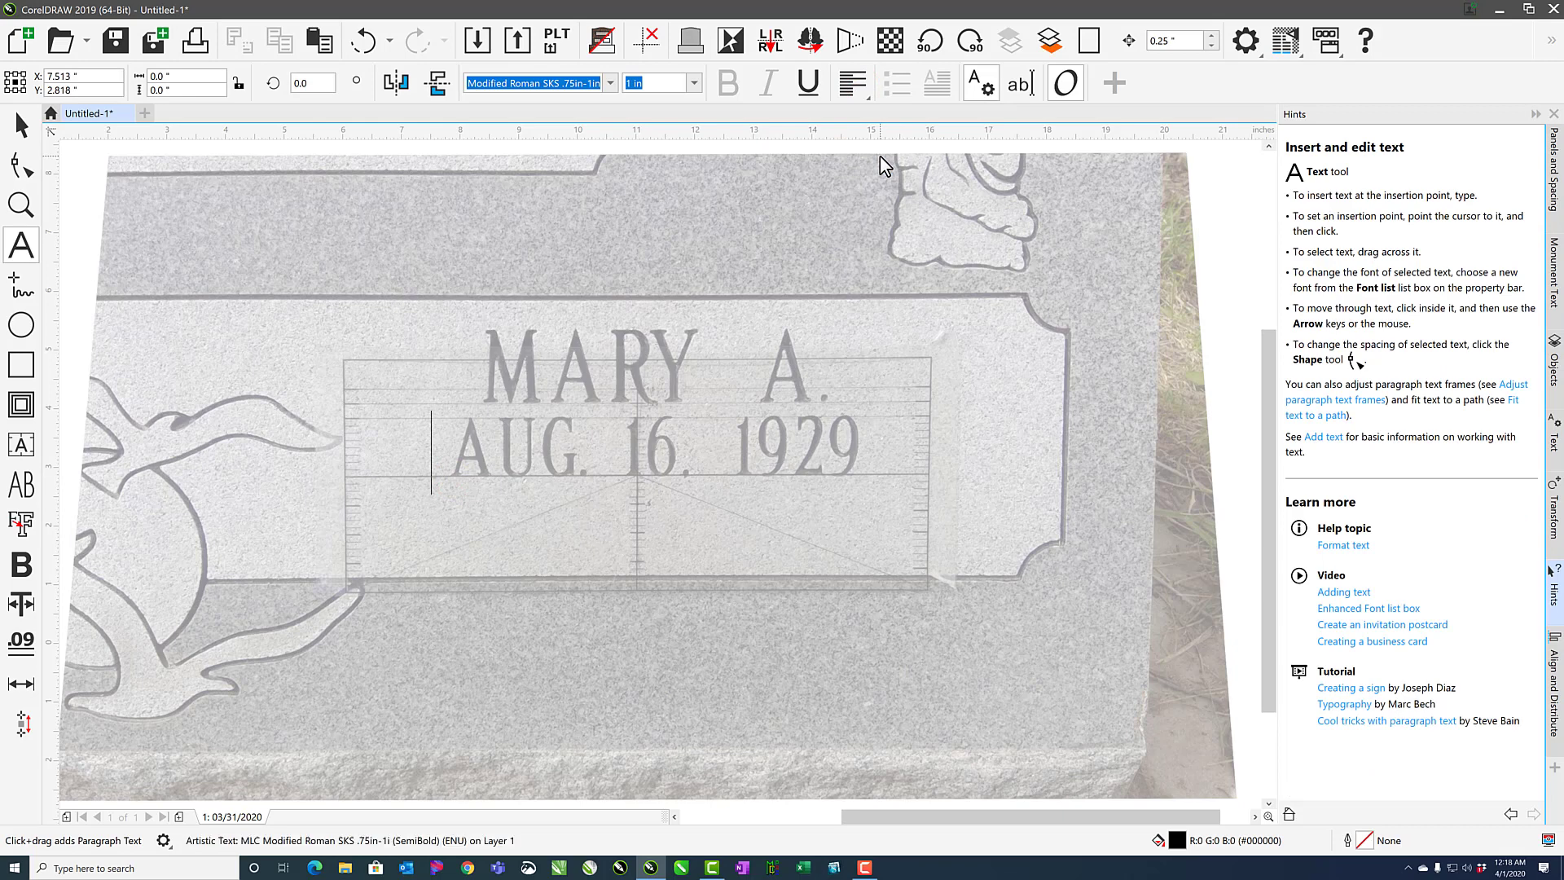
left_click(453, 476)
left_click(501, 469)
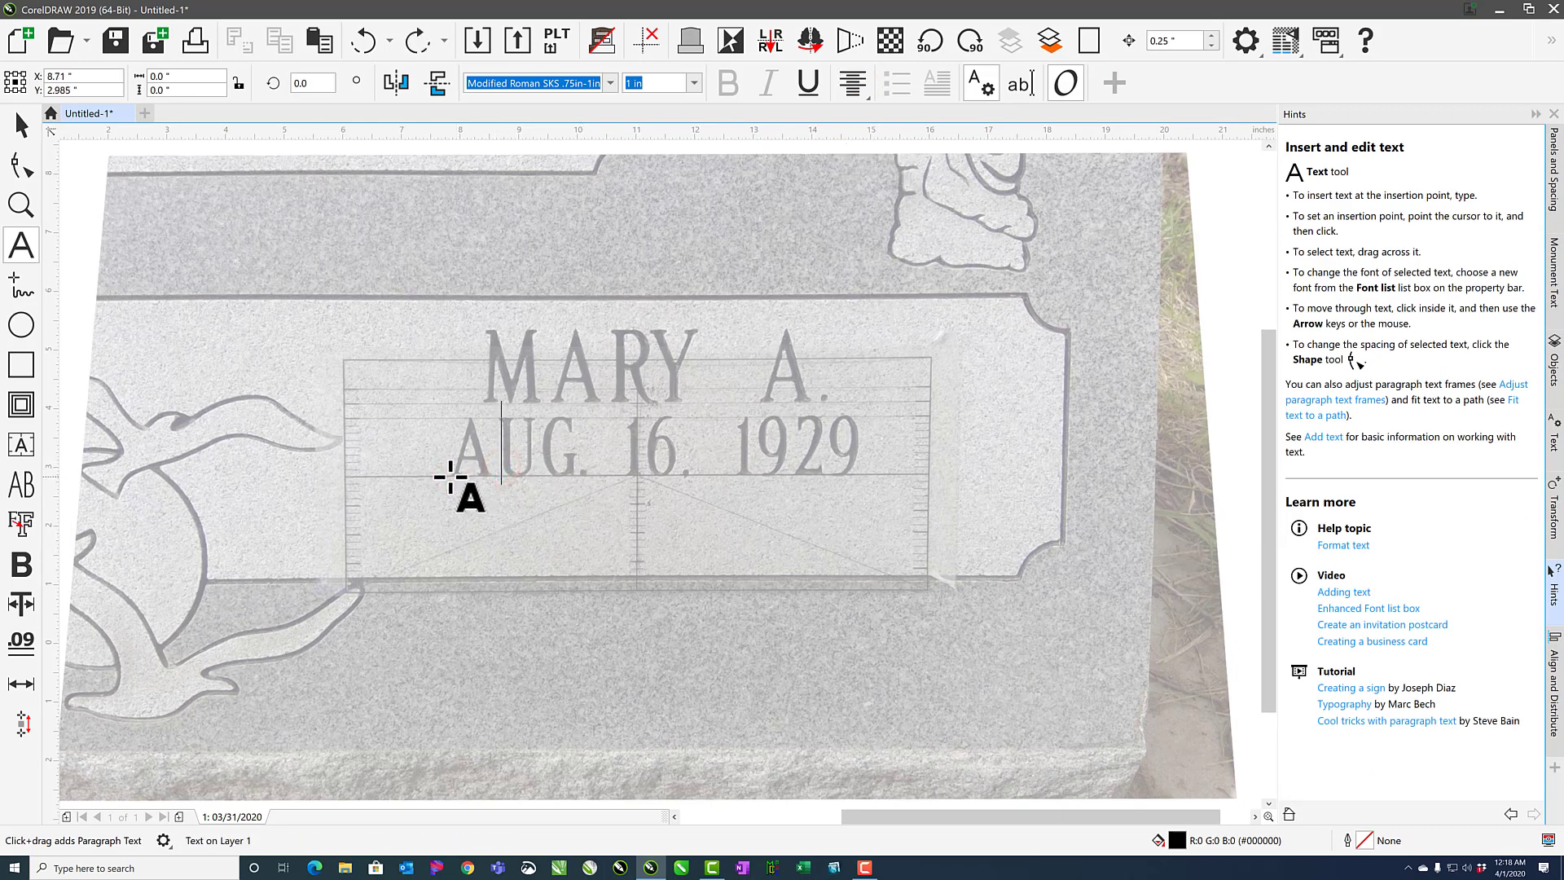
left_click(451, 476)
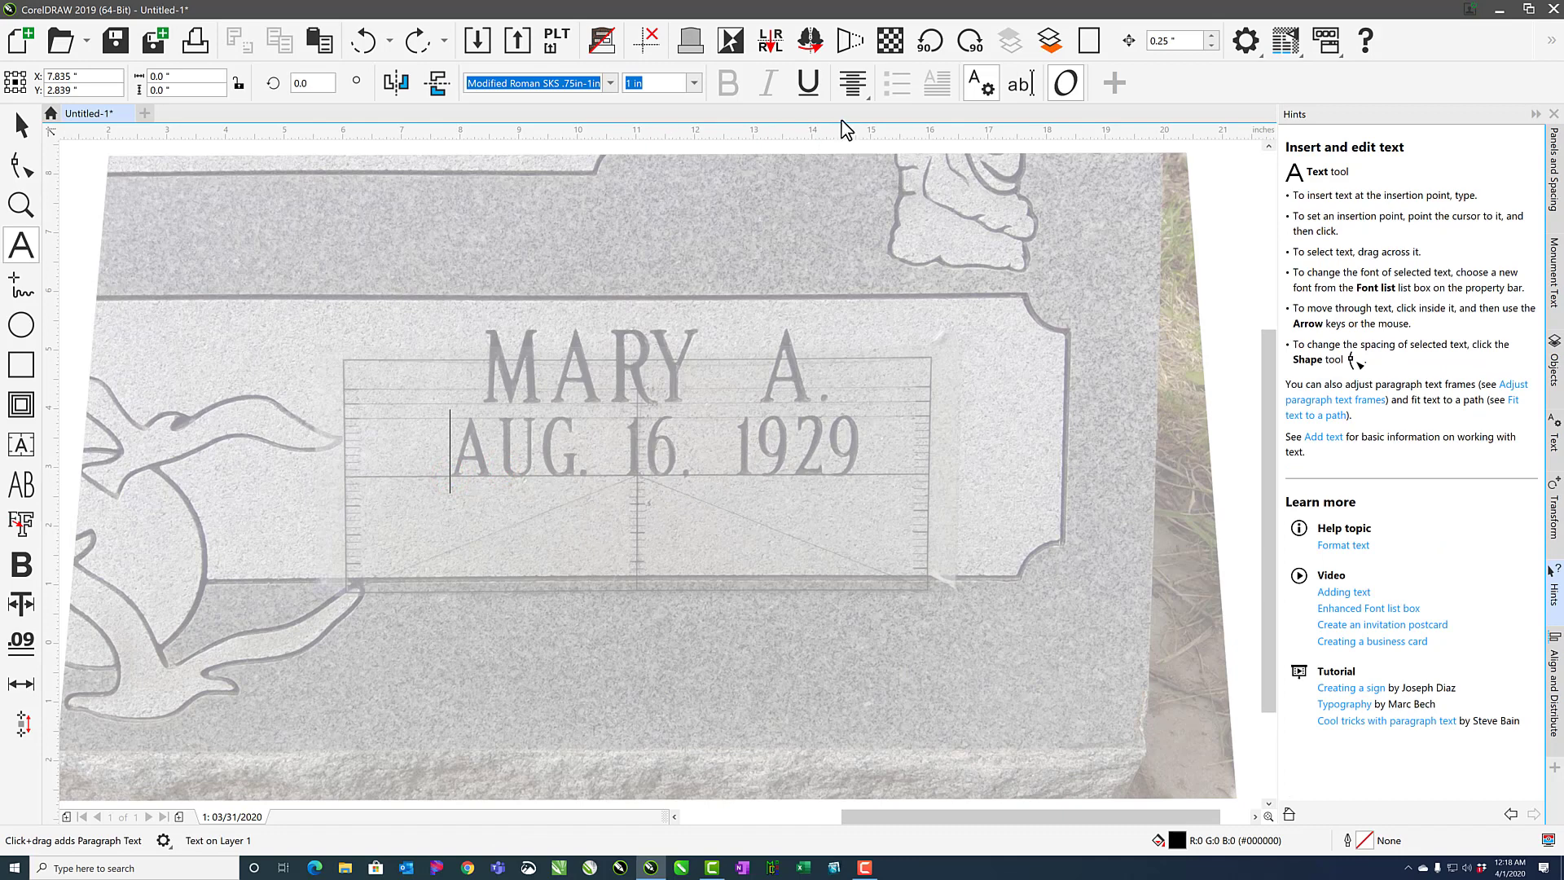
type("AUG")
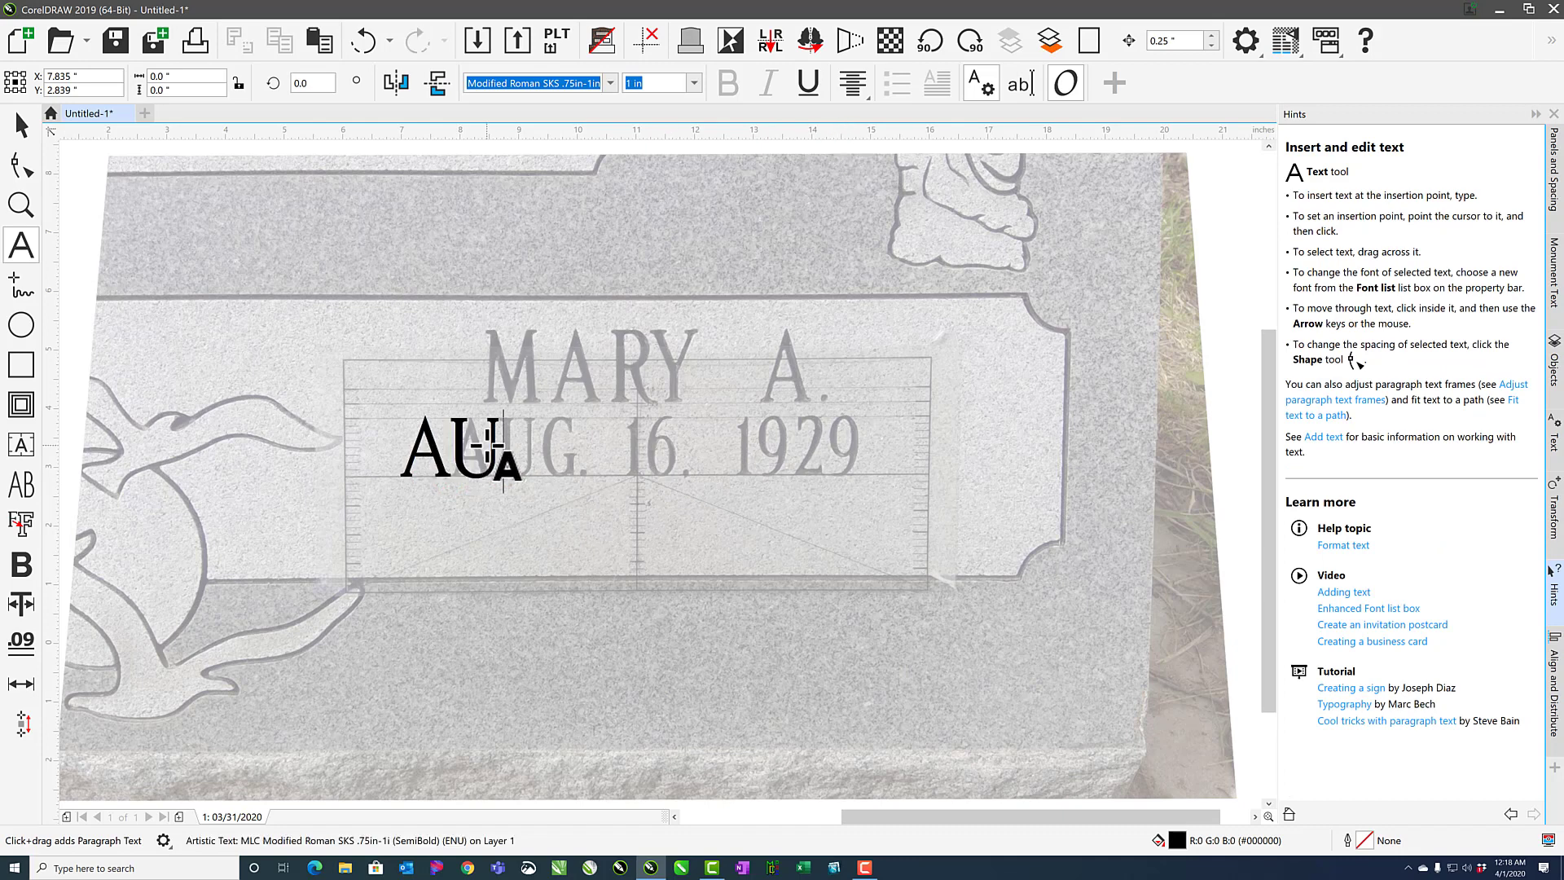
key("BackSpace")
key("BackSpace")
key("BackSpace")
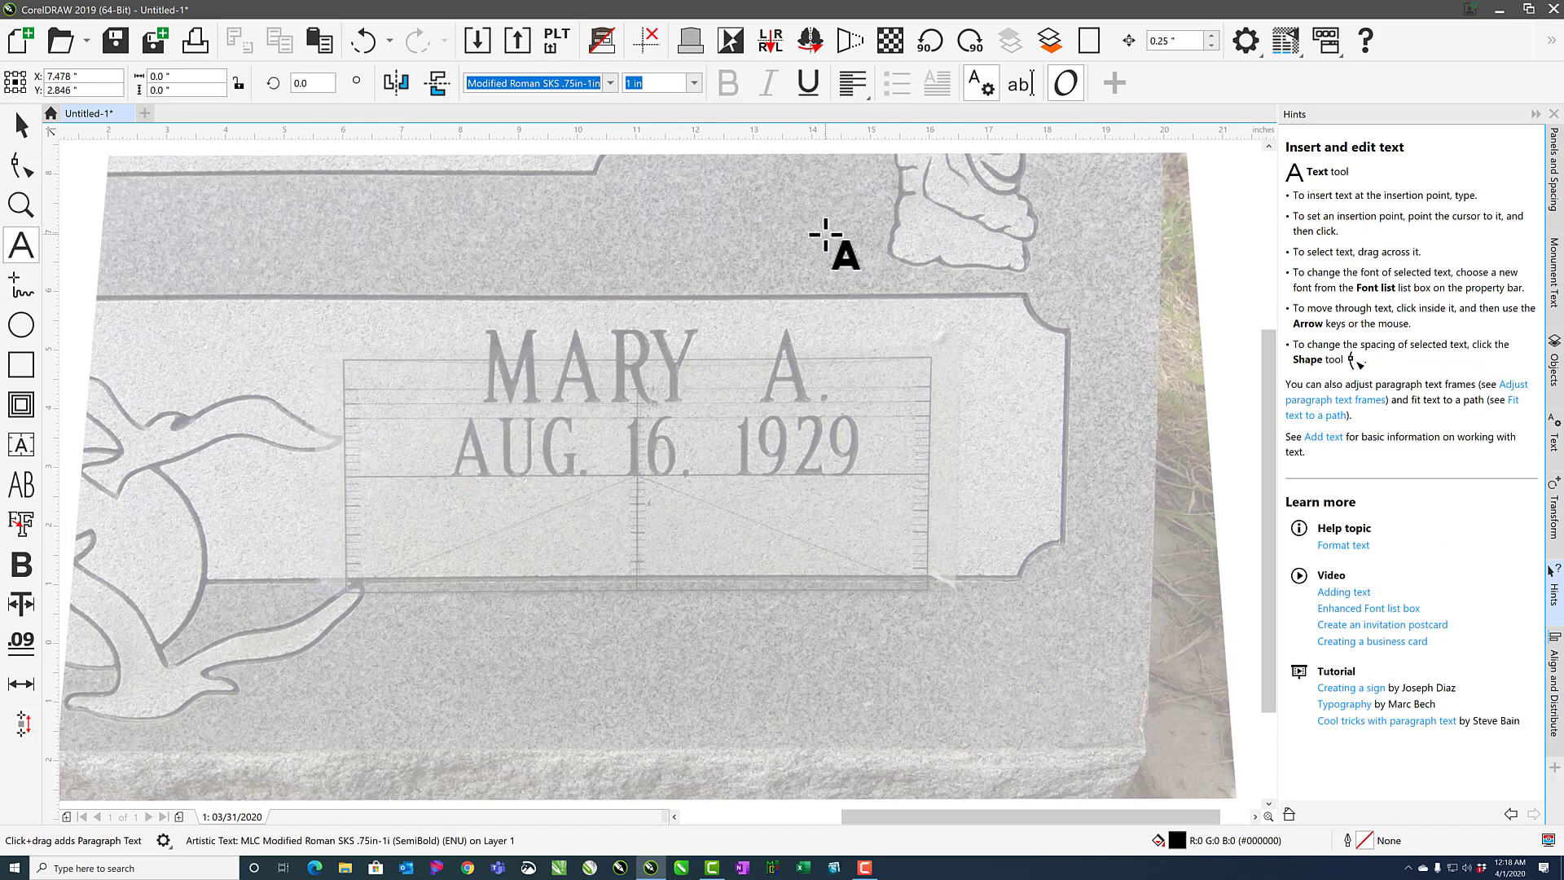
Enter the date of birth over the carved one, with an abbreviated month and a comma after the day, and finish the text.
type("AUG.")
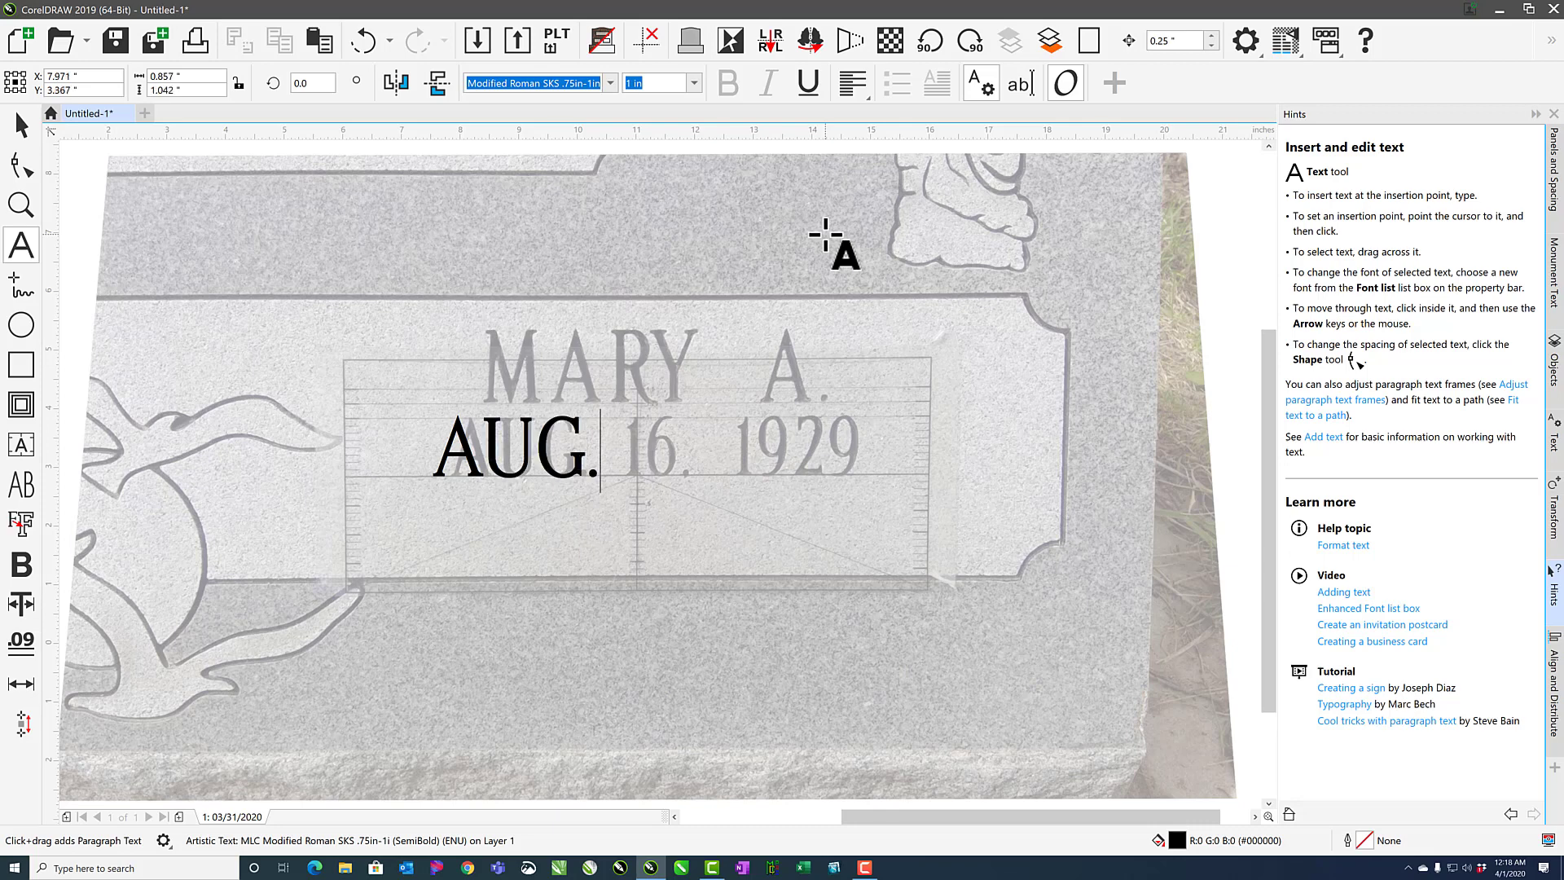
type(" 16, 1919")
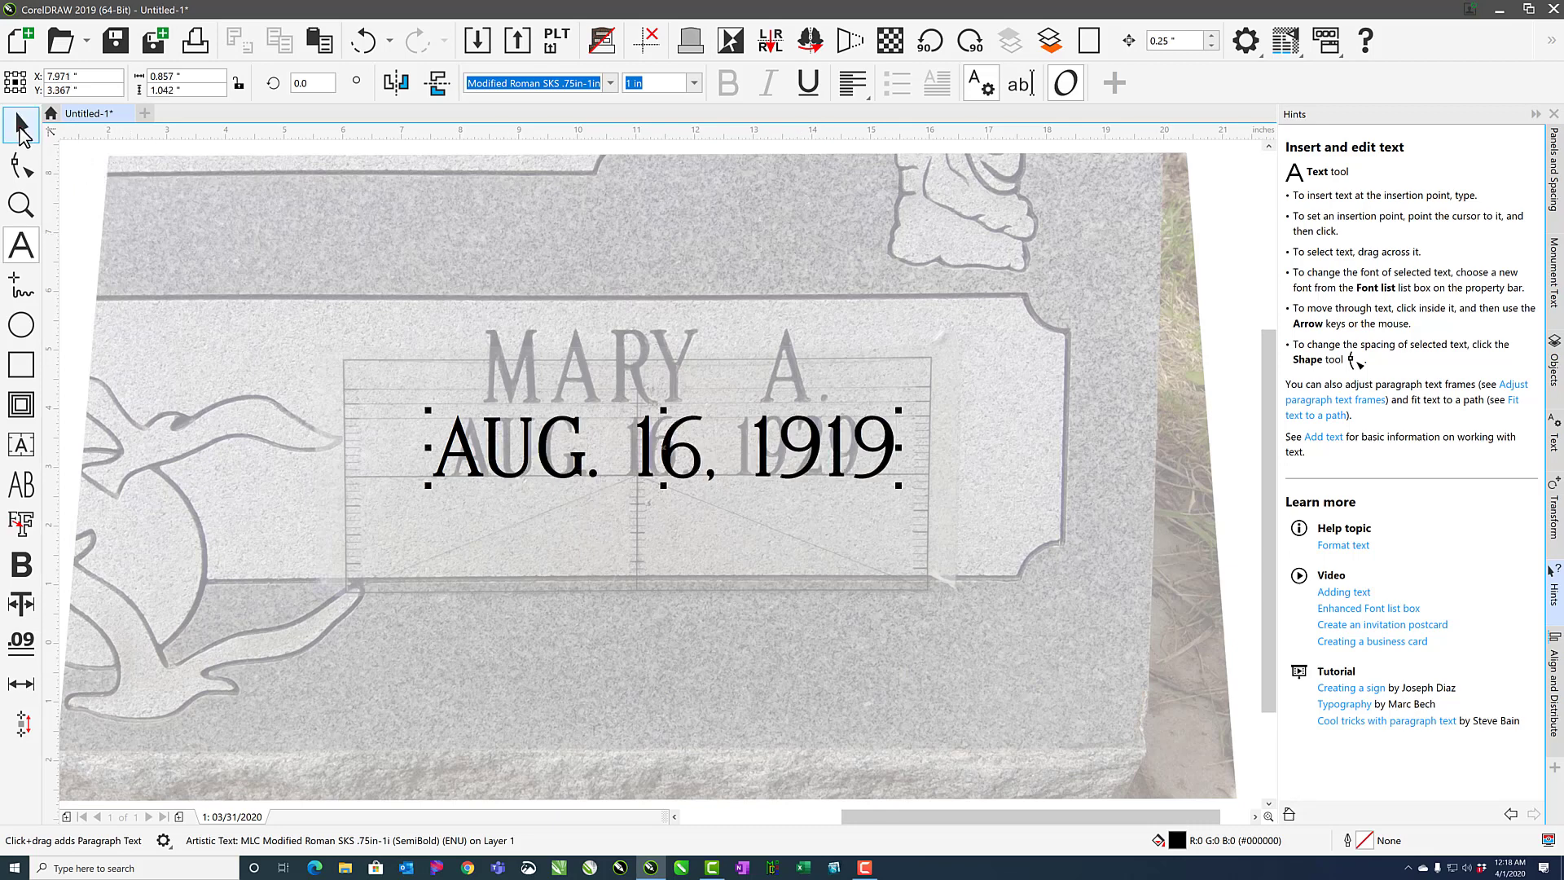
left_click(21, 124)
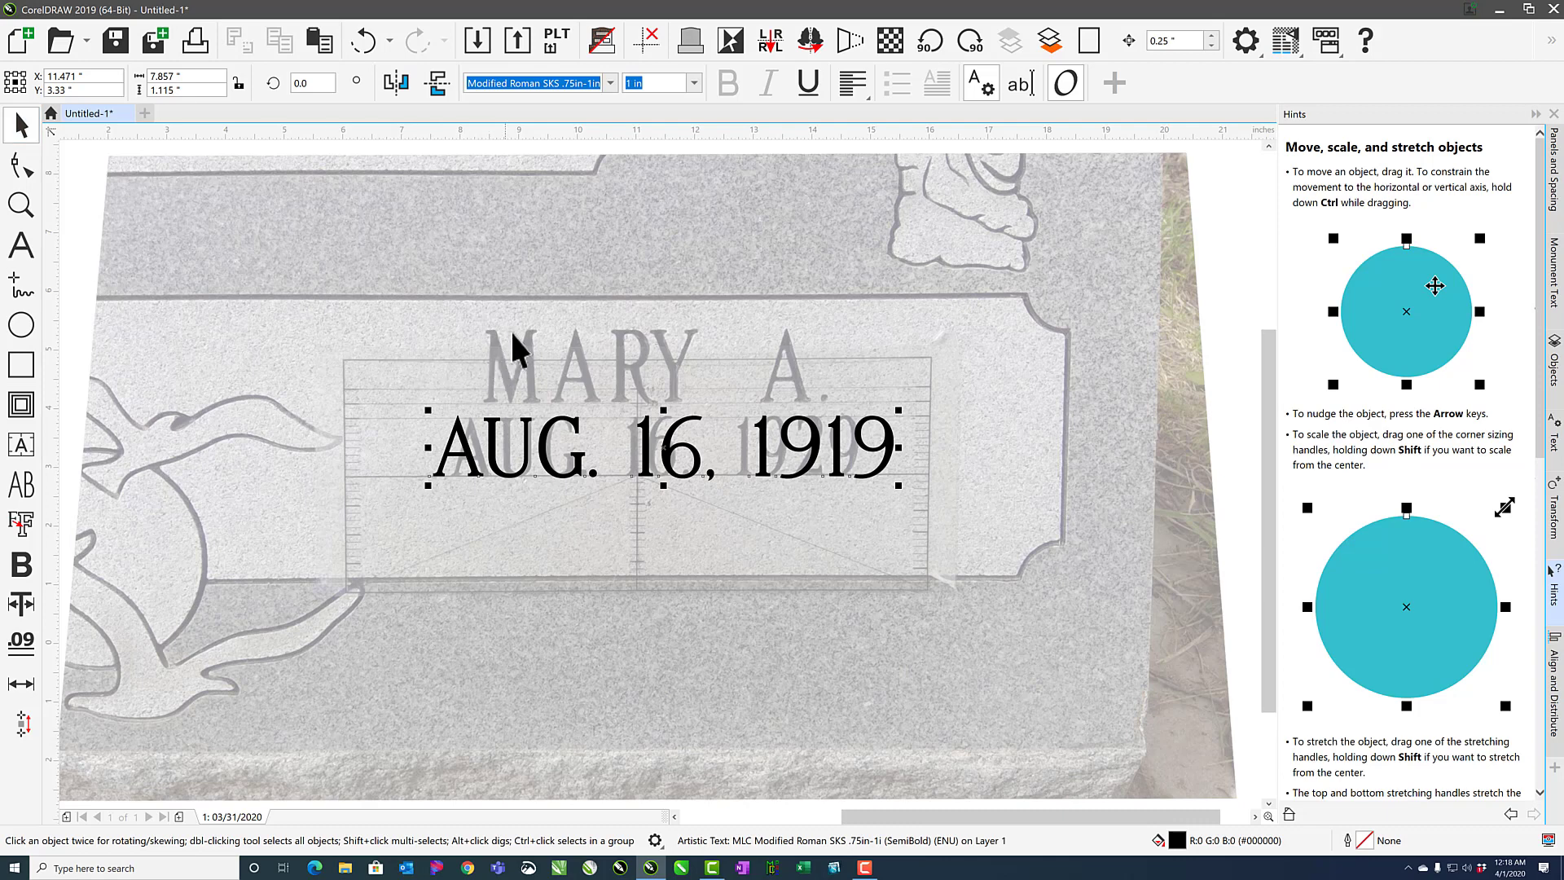
Set the date text's font to MLC Condensed Roman SKS .75in-1in and move it about 0.33 in right onto the carved date's first letter.
left_click(610, 84)
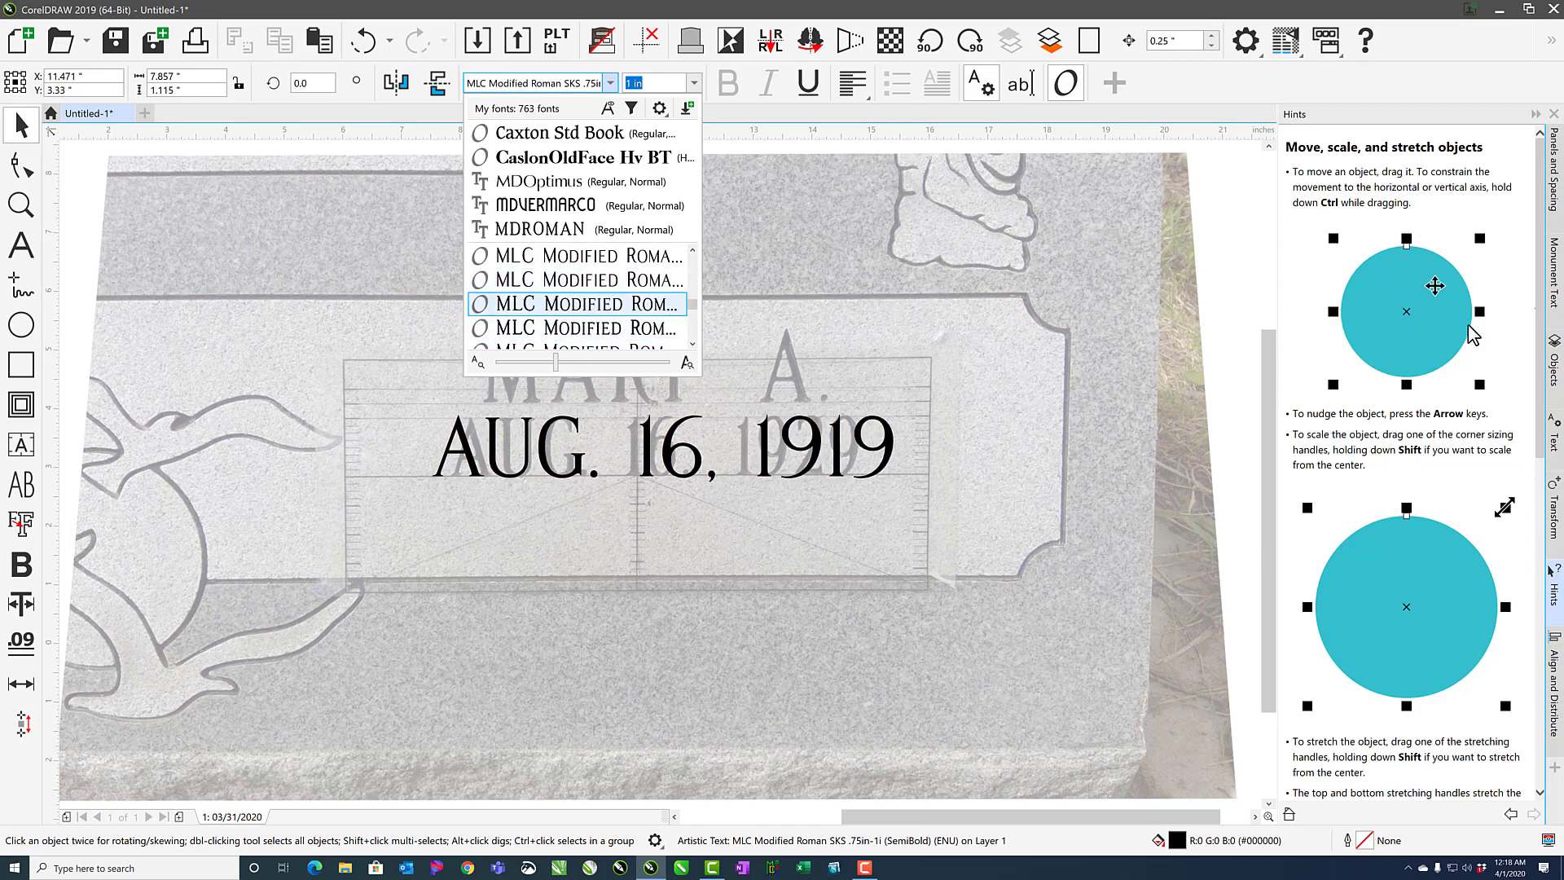
left_click(1556, 444)
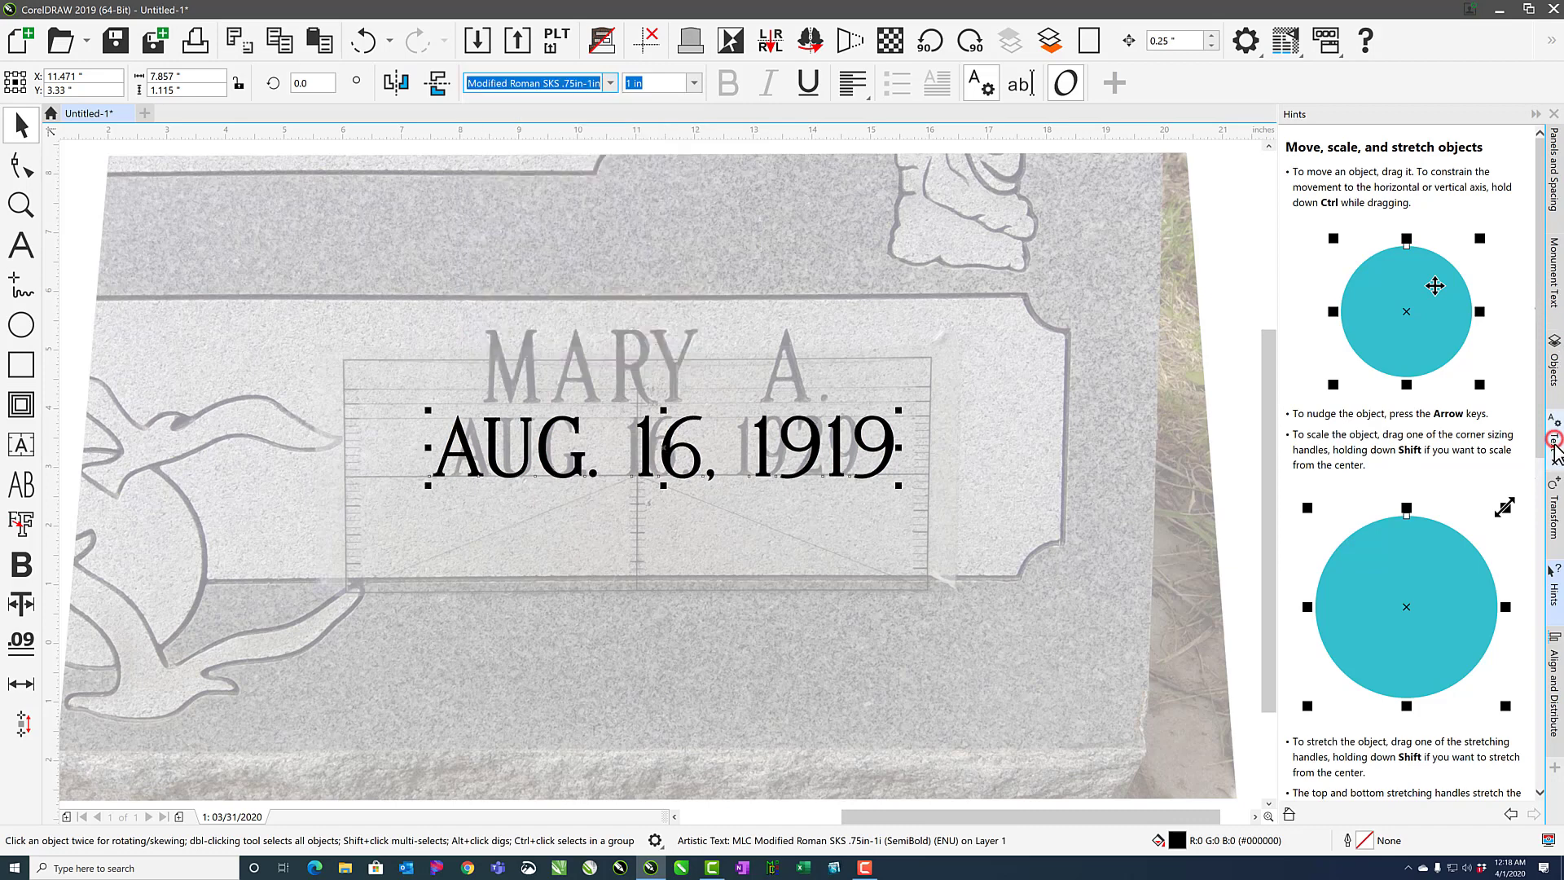
left_click(1555, 444)
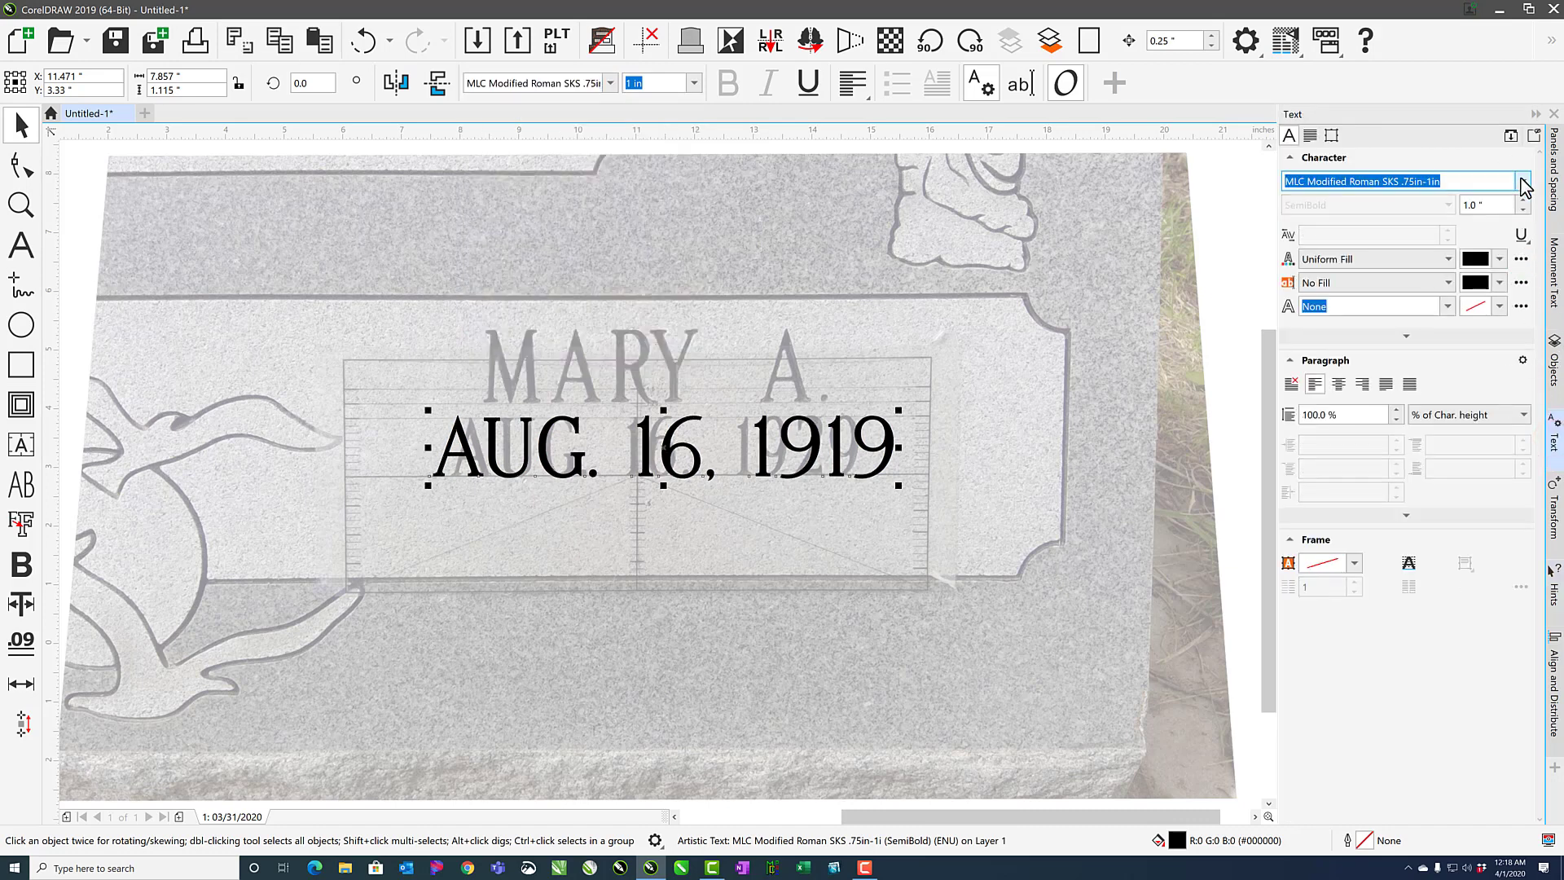
left_click(1522, 181)
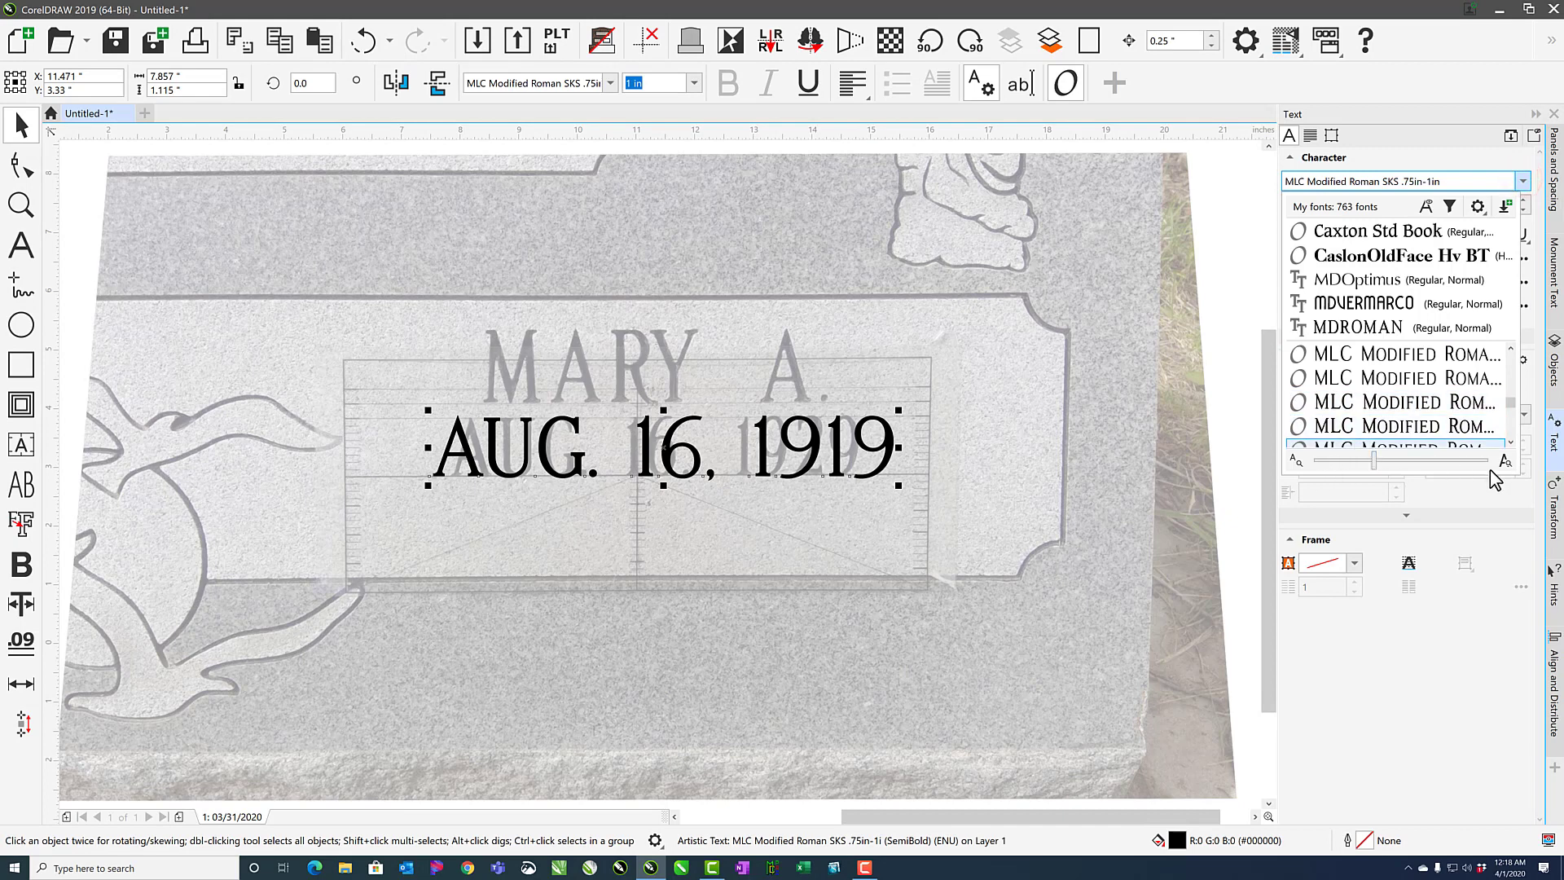
left_click_drag(1517, 477, 1546, 809)
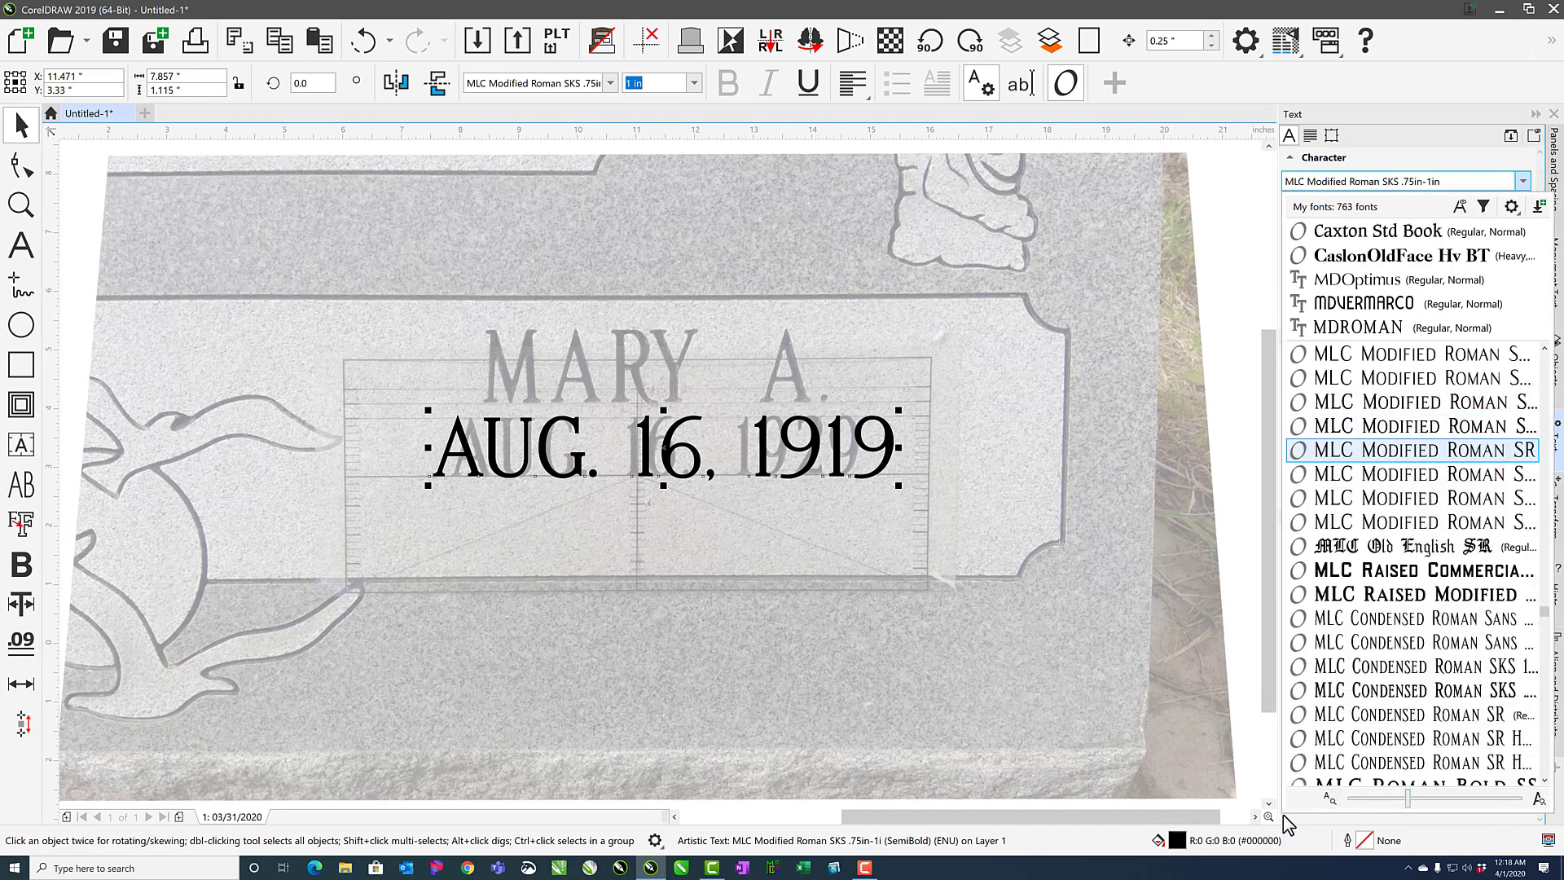
left_click(1485, 691)
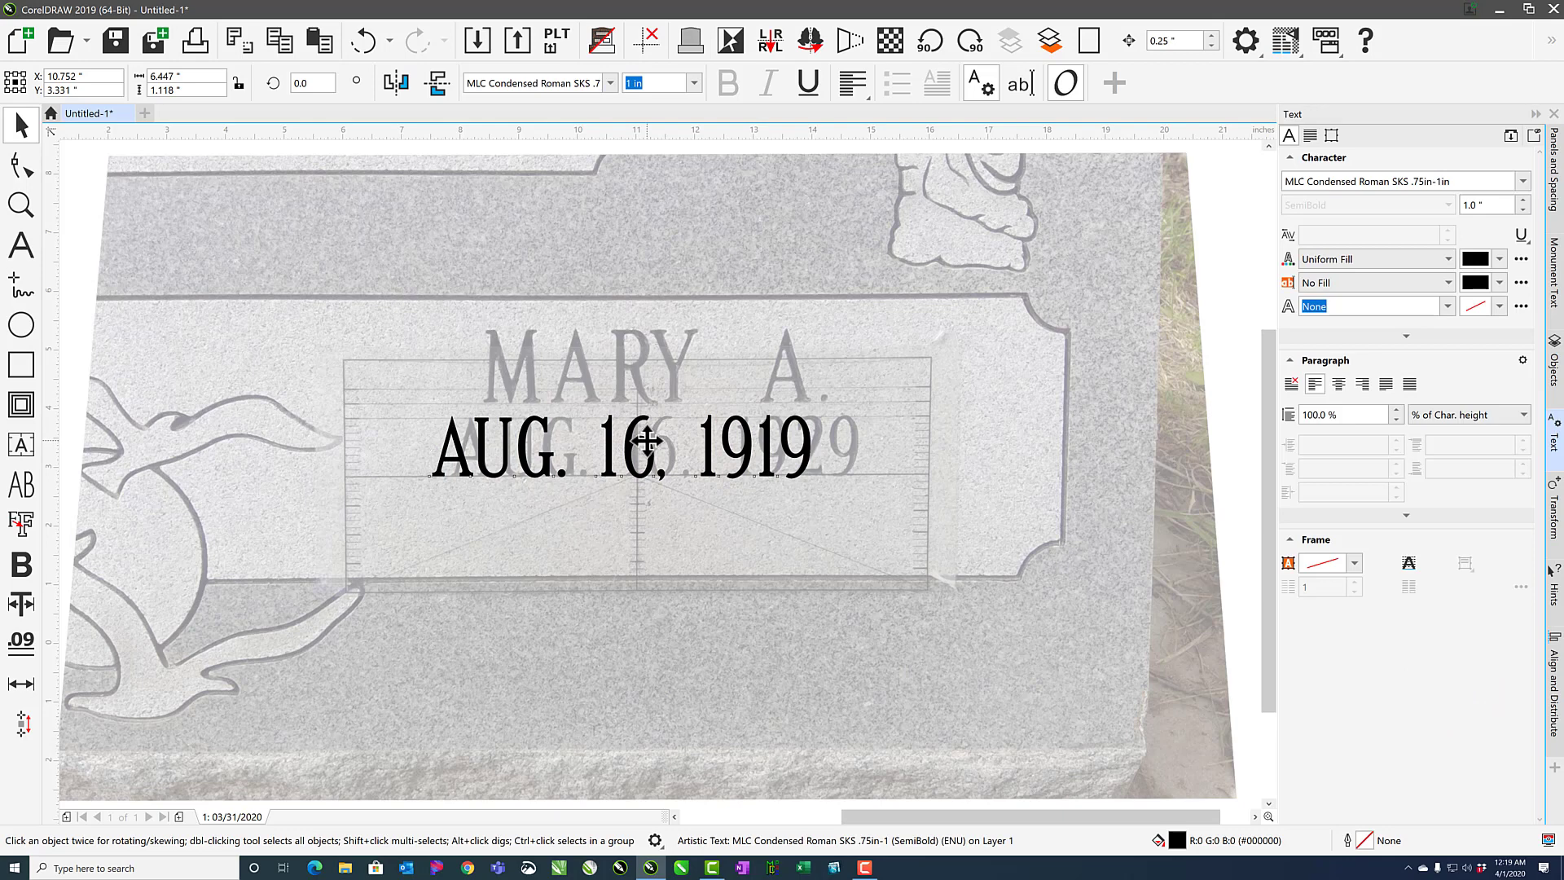
left_click_drag(646, 440, 671, 450)
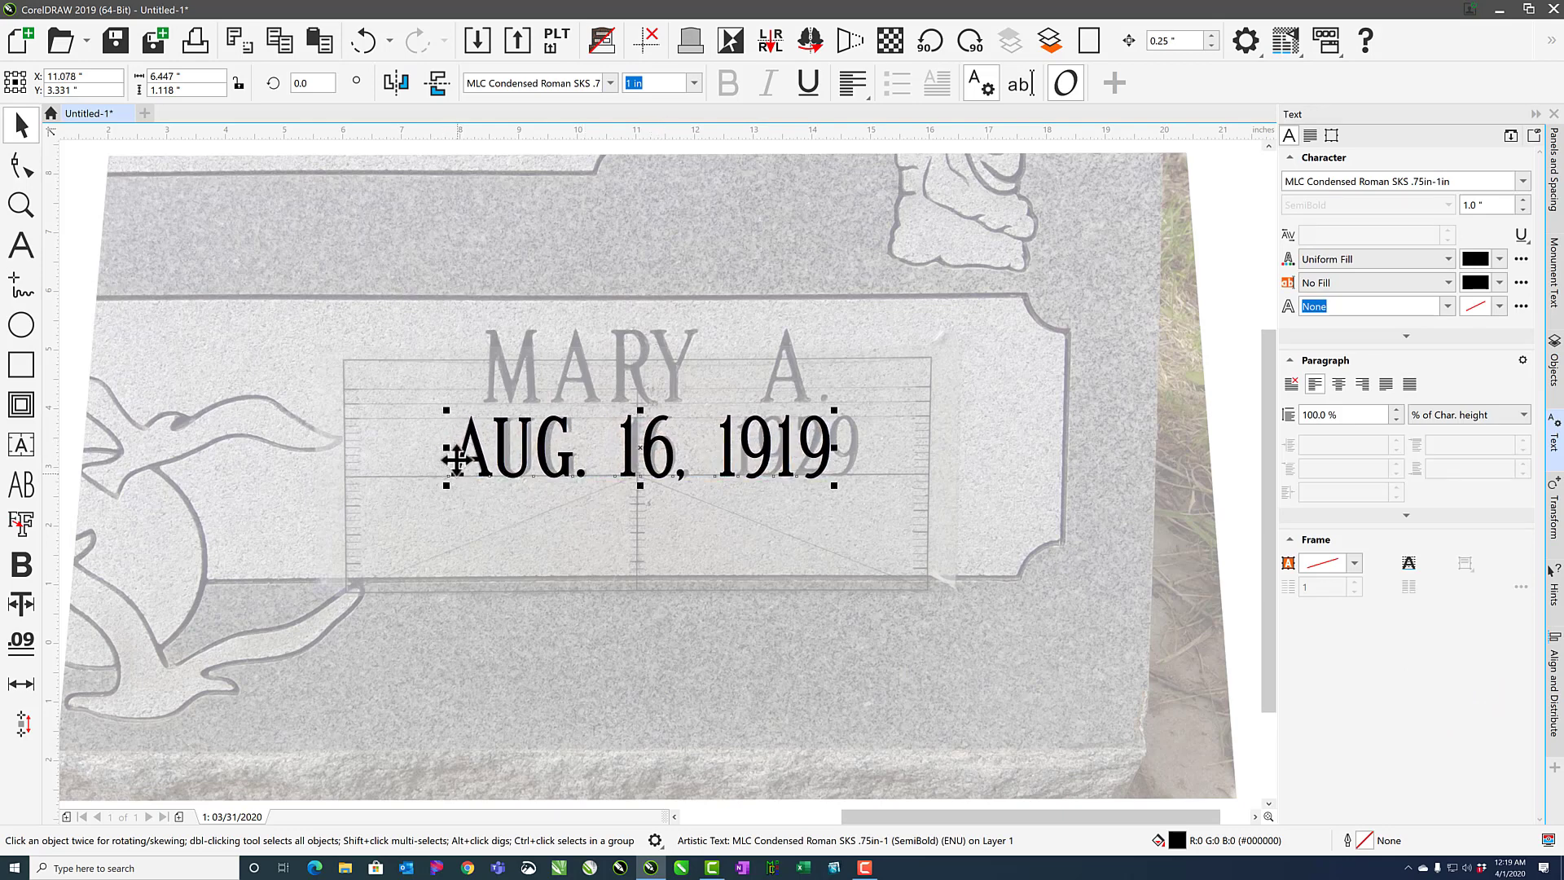
Correct the third digit of the birth year and widen the character spacing until the date text spans the carved date, about 6.95 in wide.
left_click(21, 244)
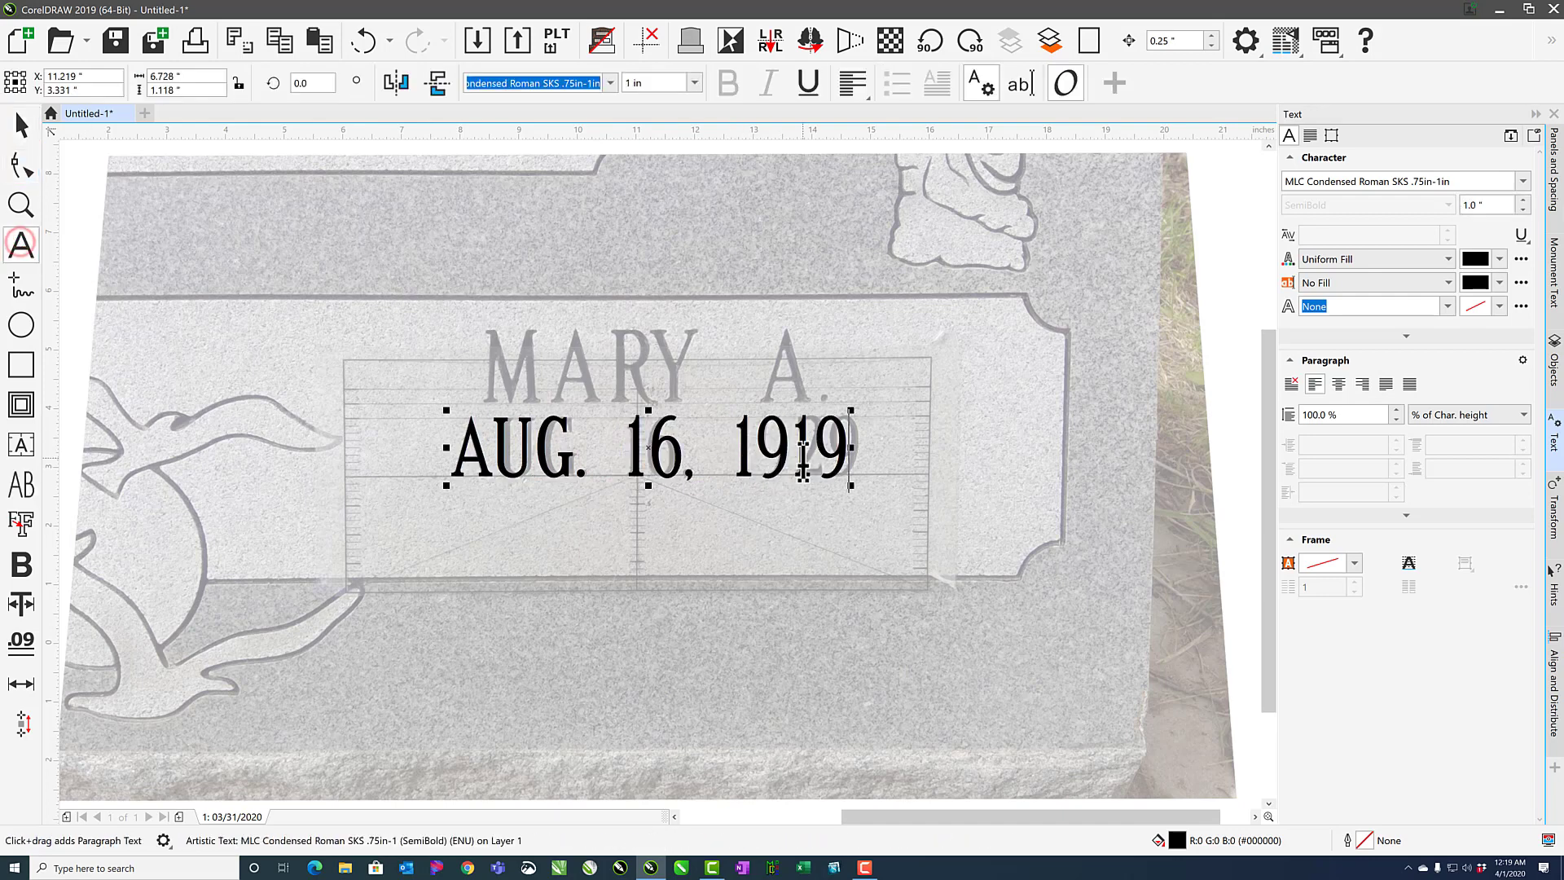
left_click_drag(791, 461, 812, 461)
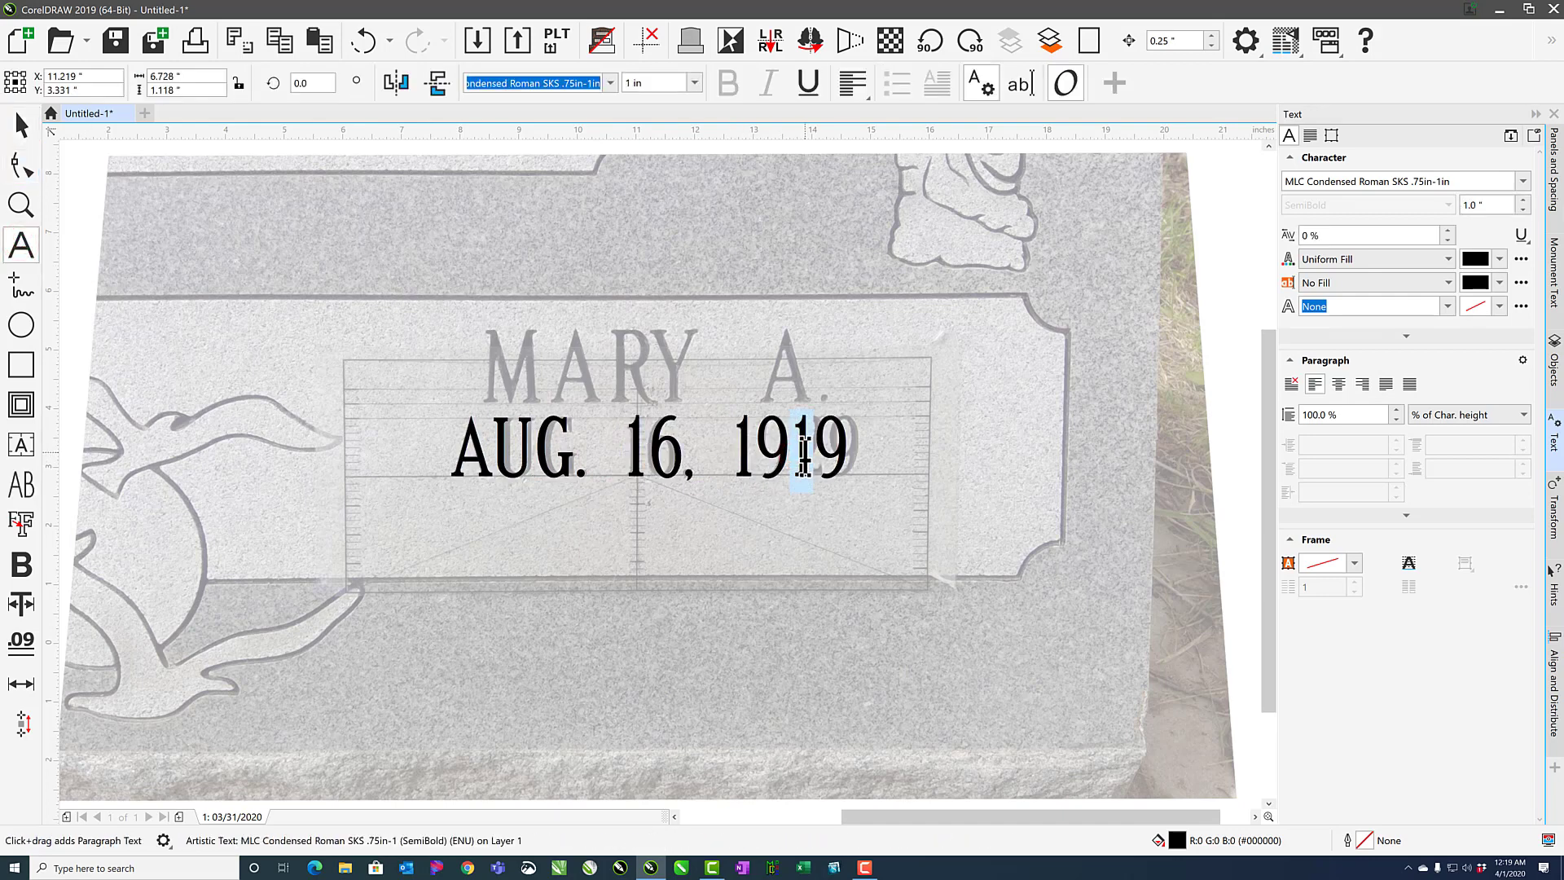
type("2")
left_click(21, 165)
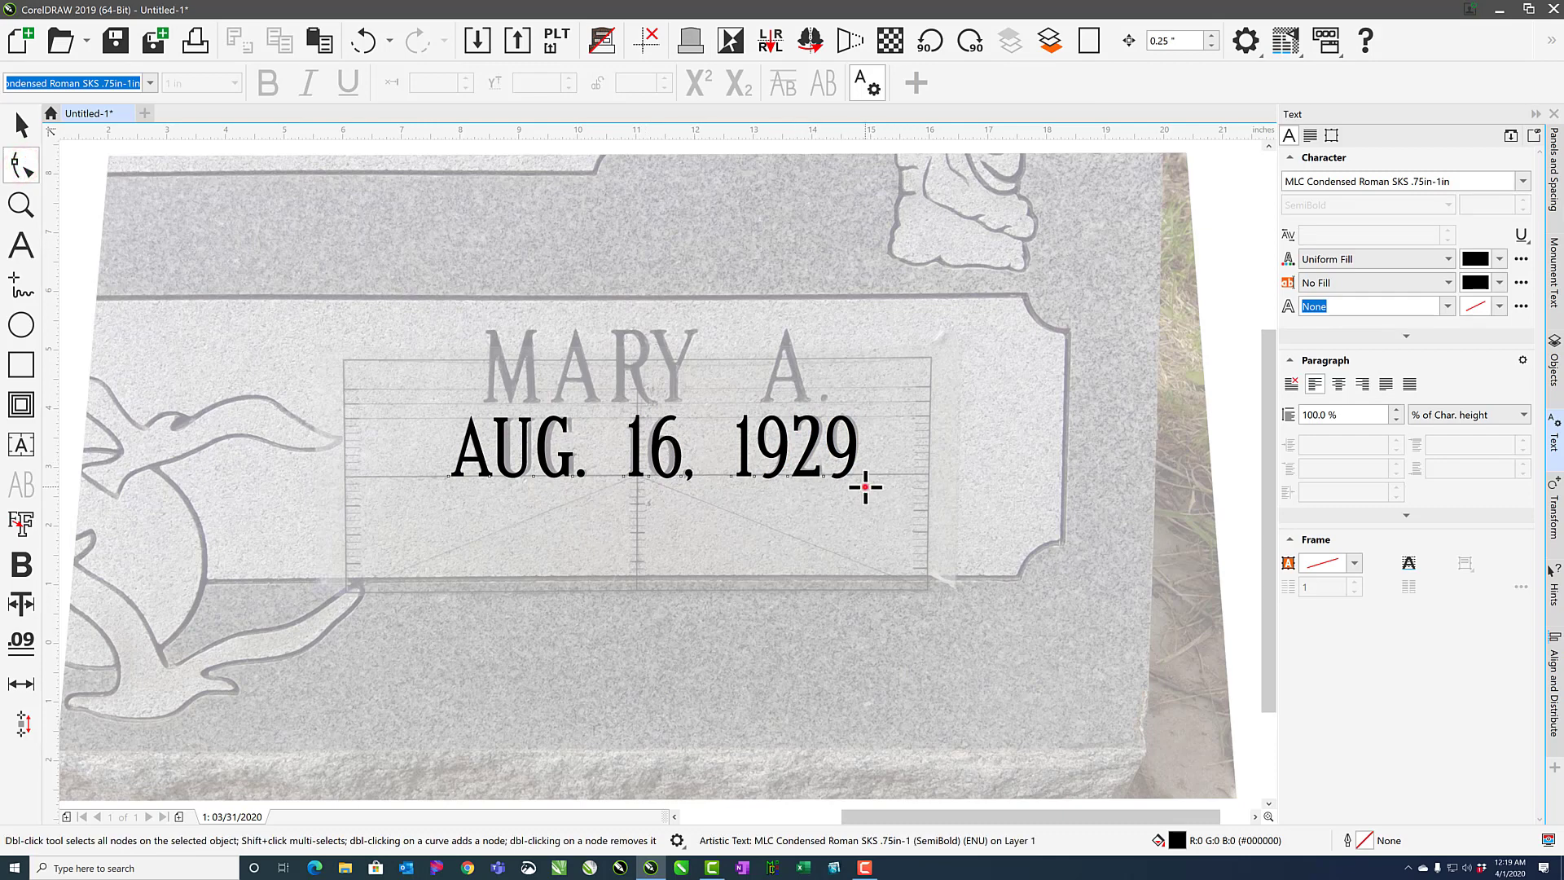
left_click_drag(862, 487, 860, 487)
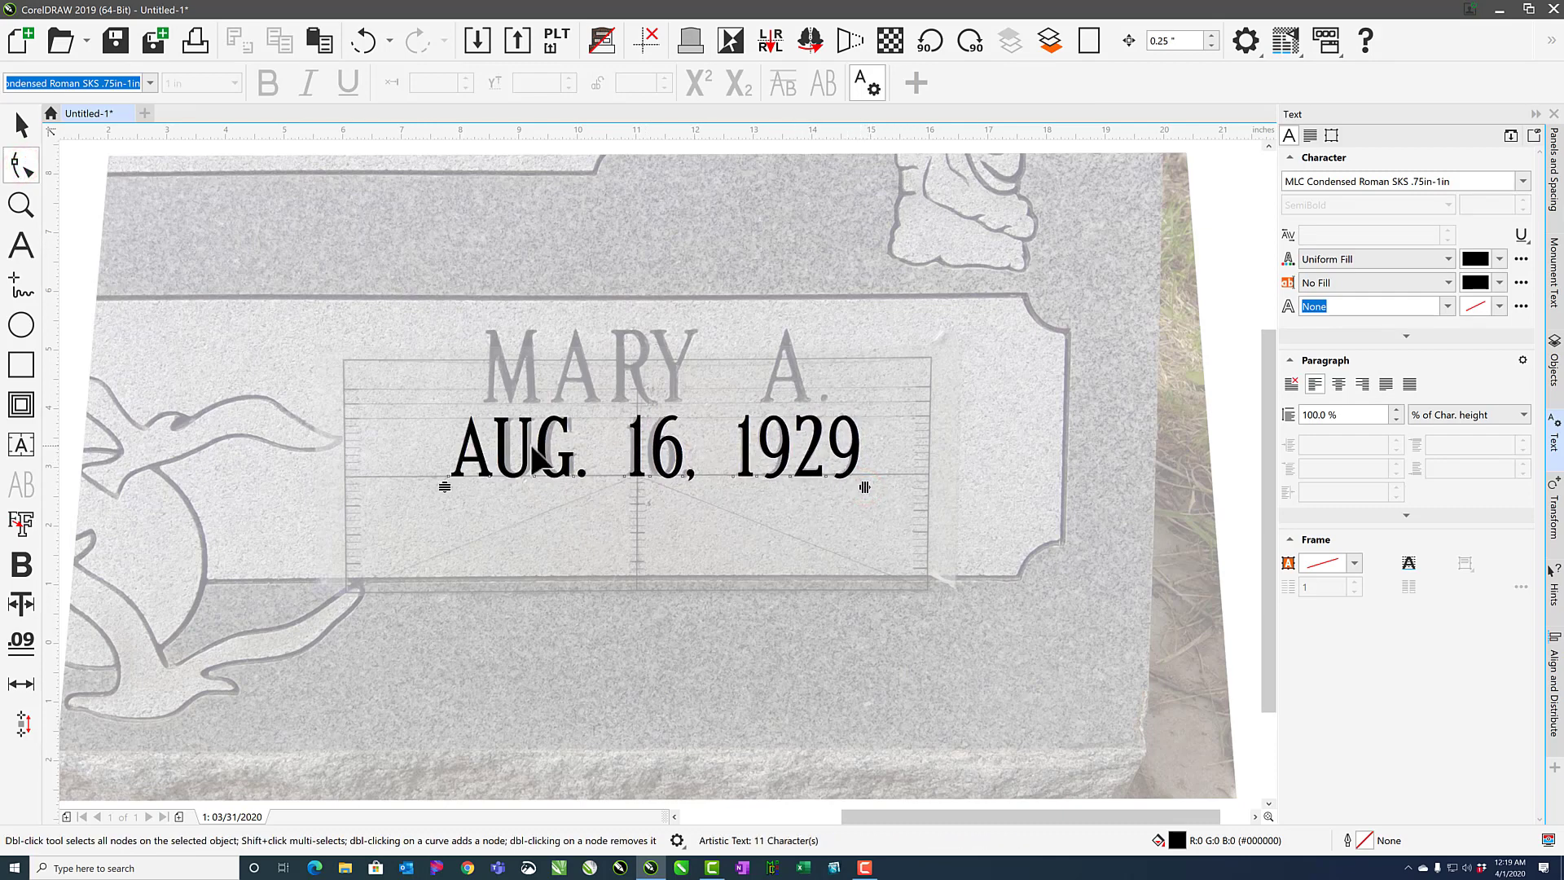
left_click(19, 123)
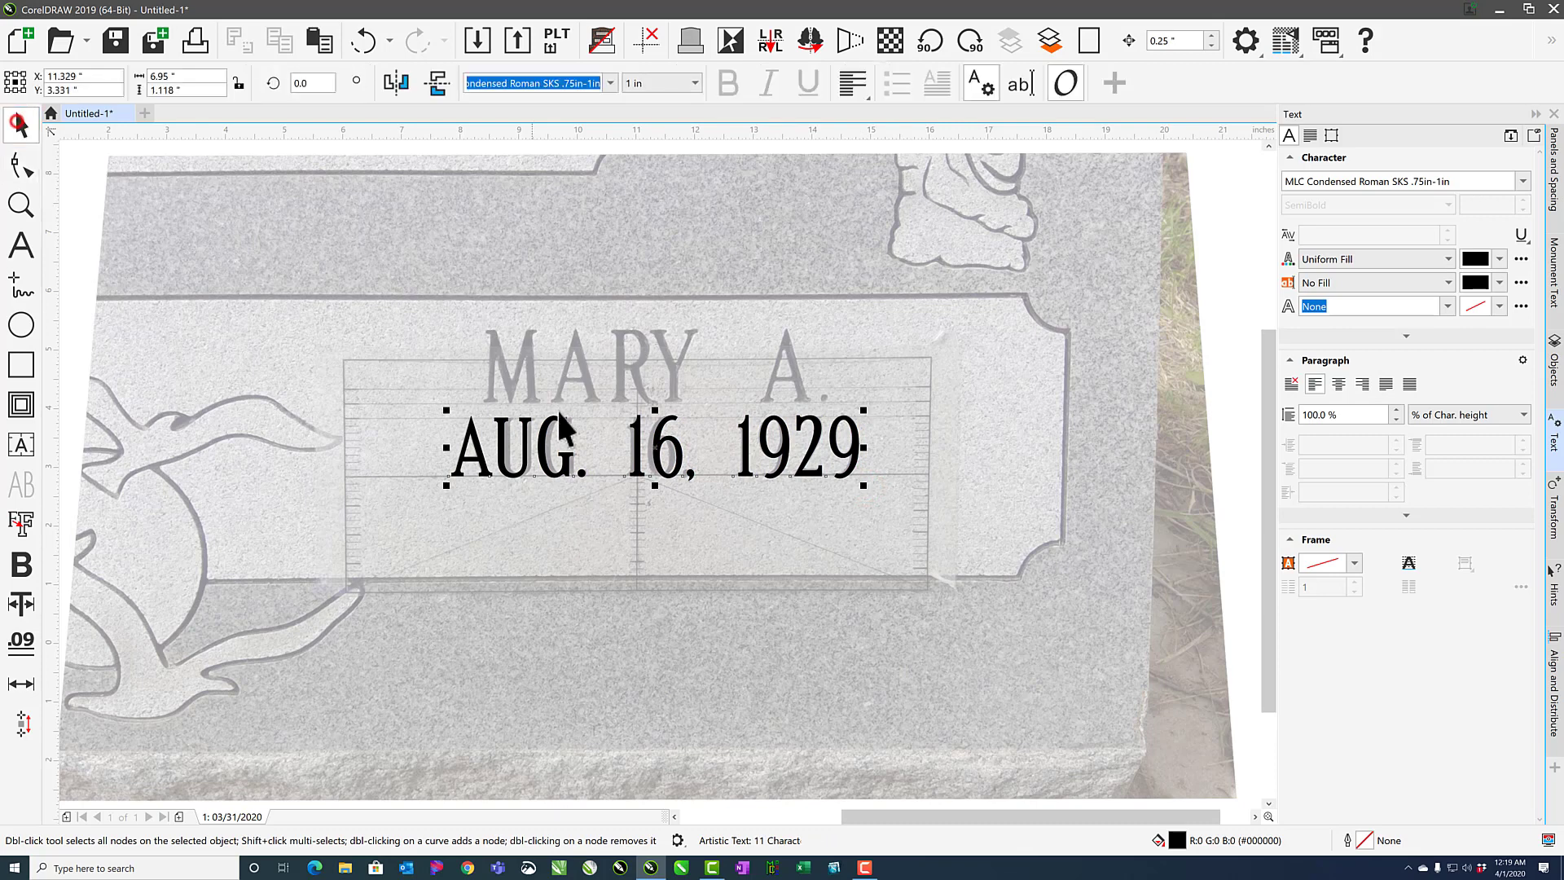
Duplicate the date text about 1.35 in straight below the original and centre-align the copy.
left_click_drag(542, 436, 554, 525)
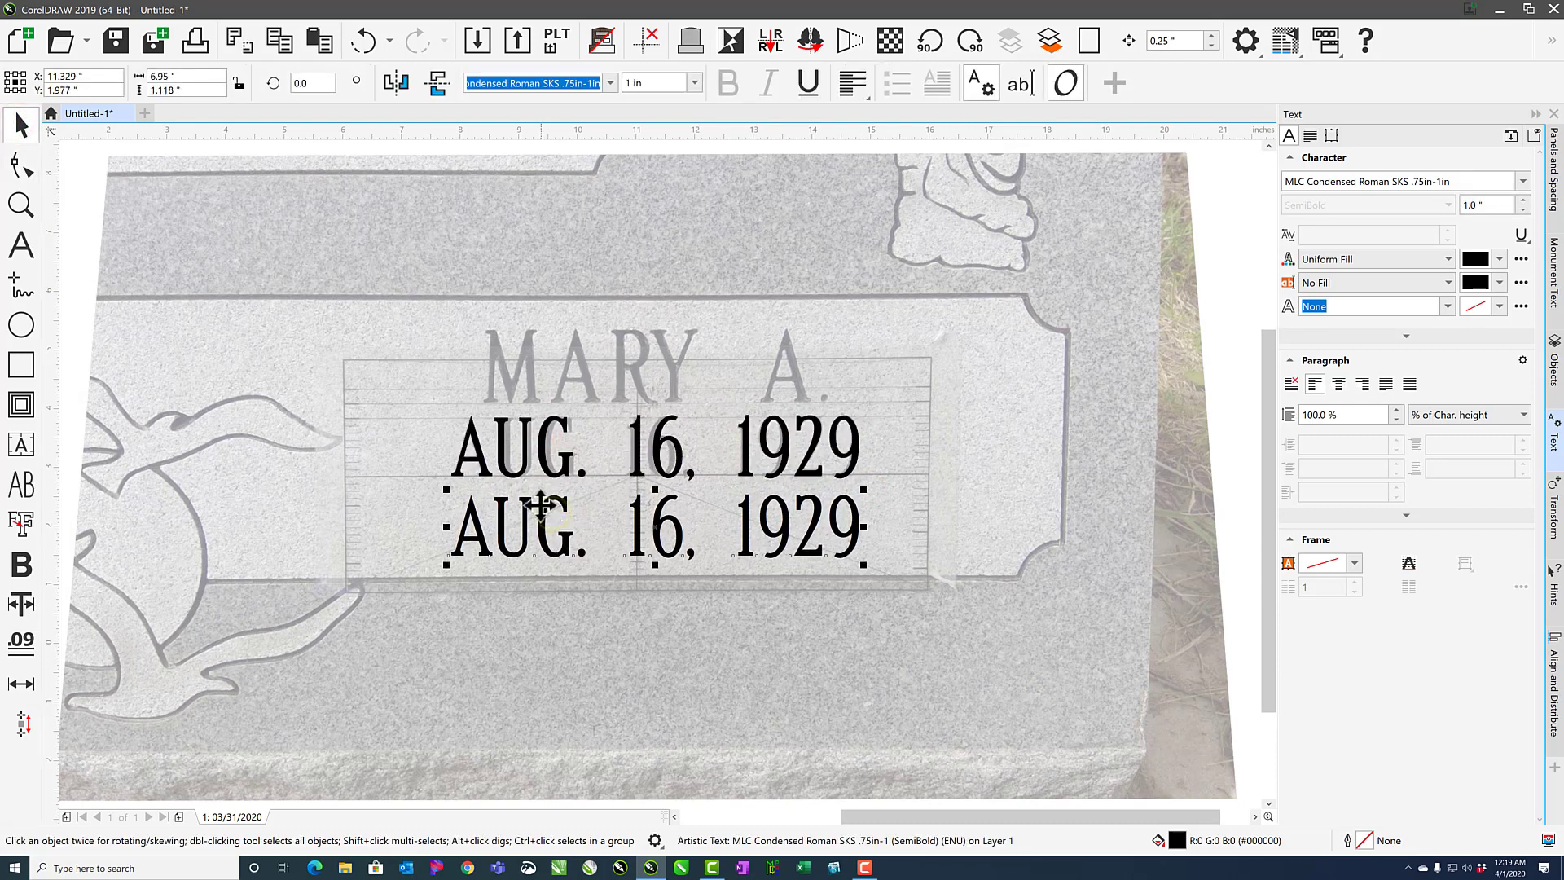
left_click(851, 91)
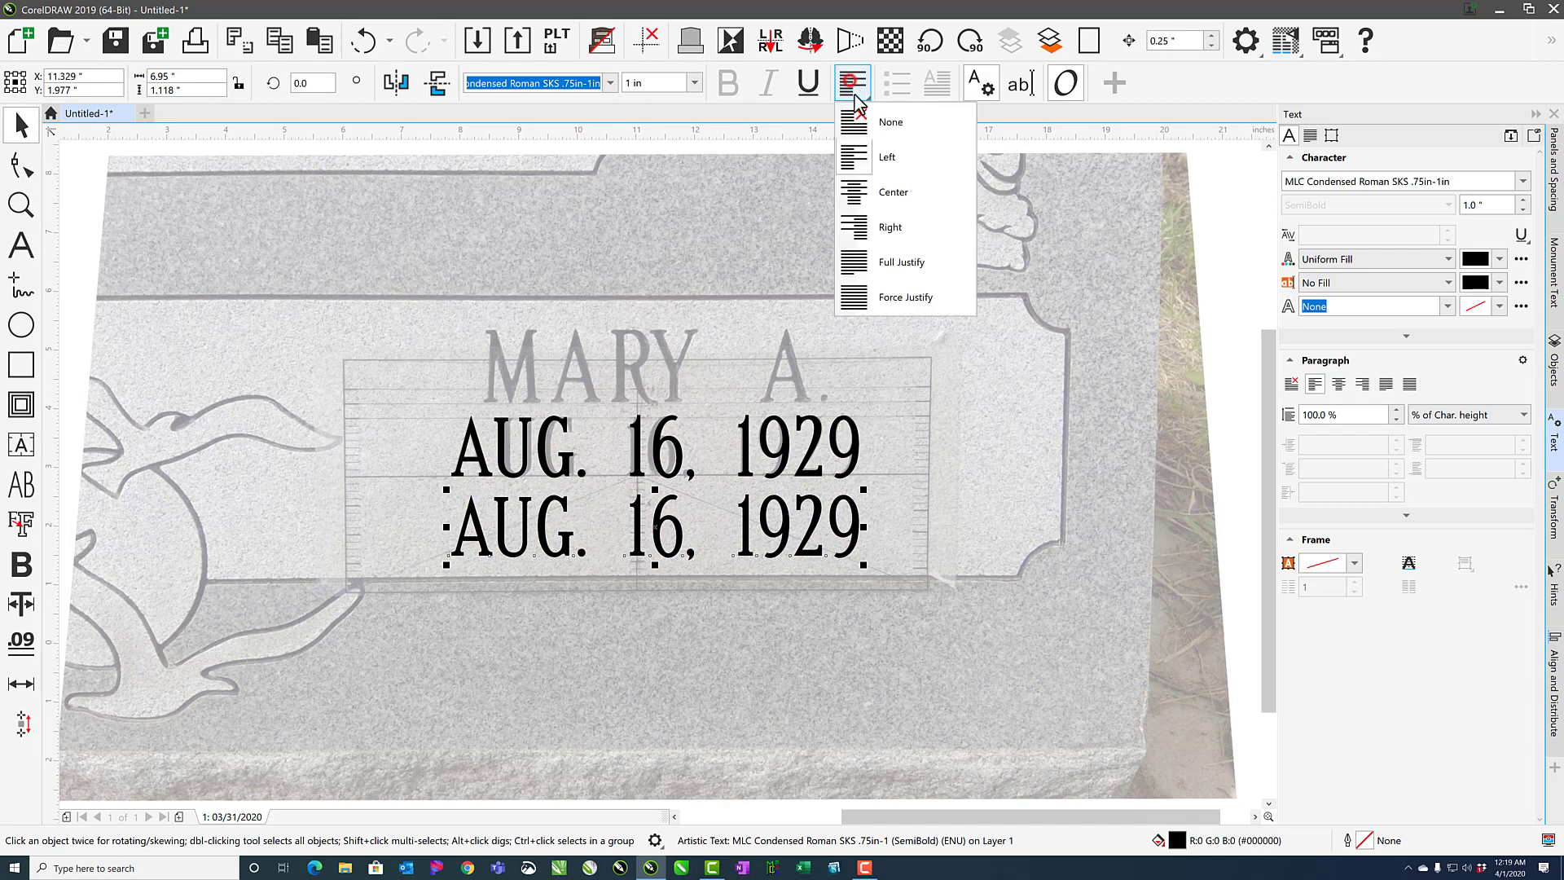
left_click(890, 199)
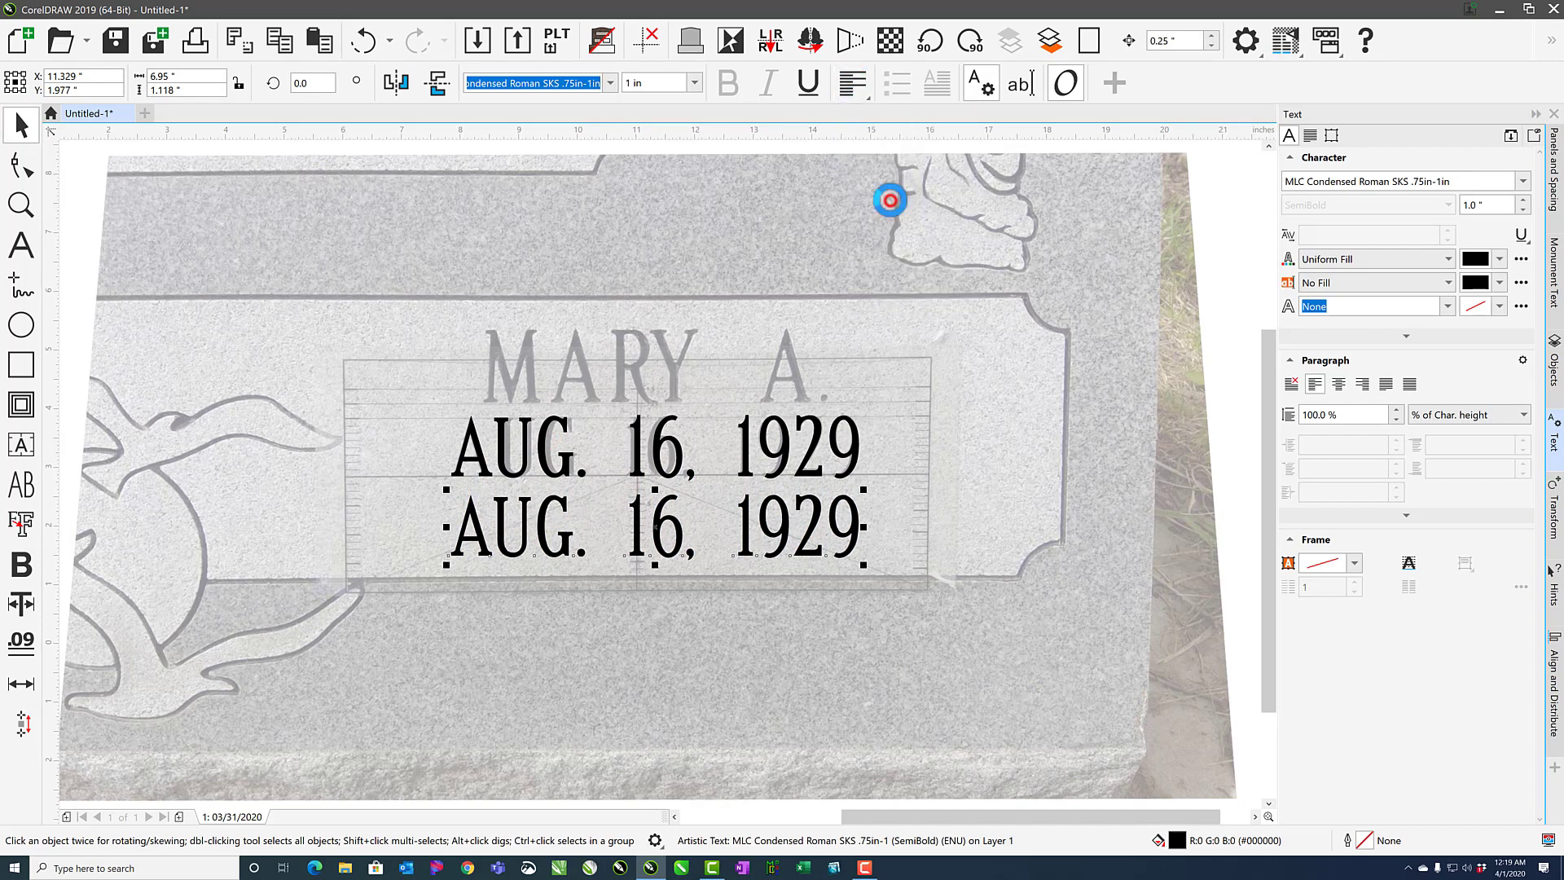
Replace the whole text of the lower date with "OCT. 30, 2020" and finish the text editing.
left_click(21, 245)
left_click(459, 533)
left_click_drag(473, 537, 984, 549)
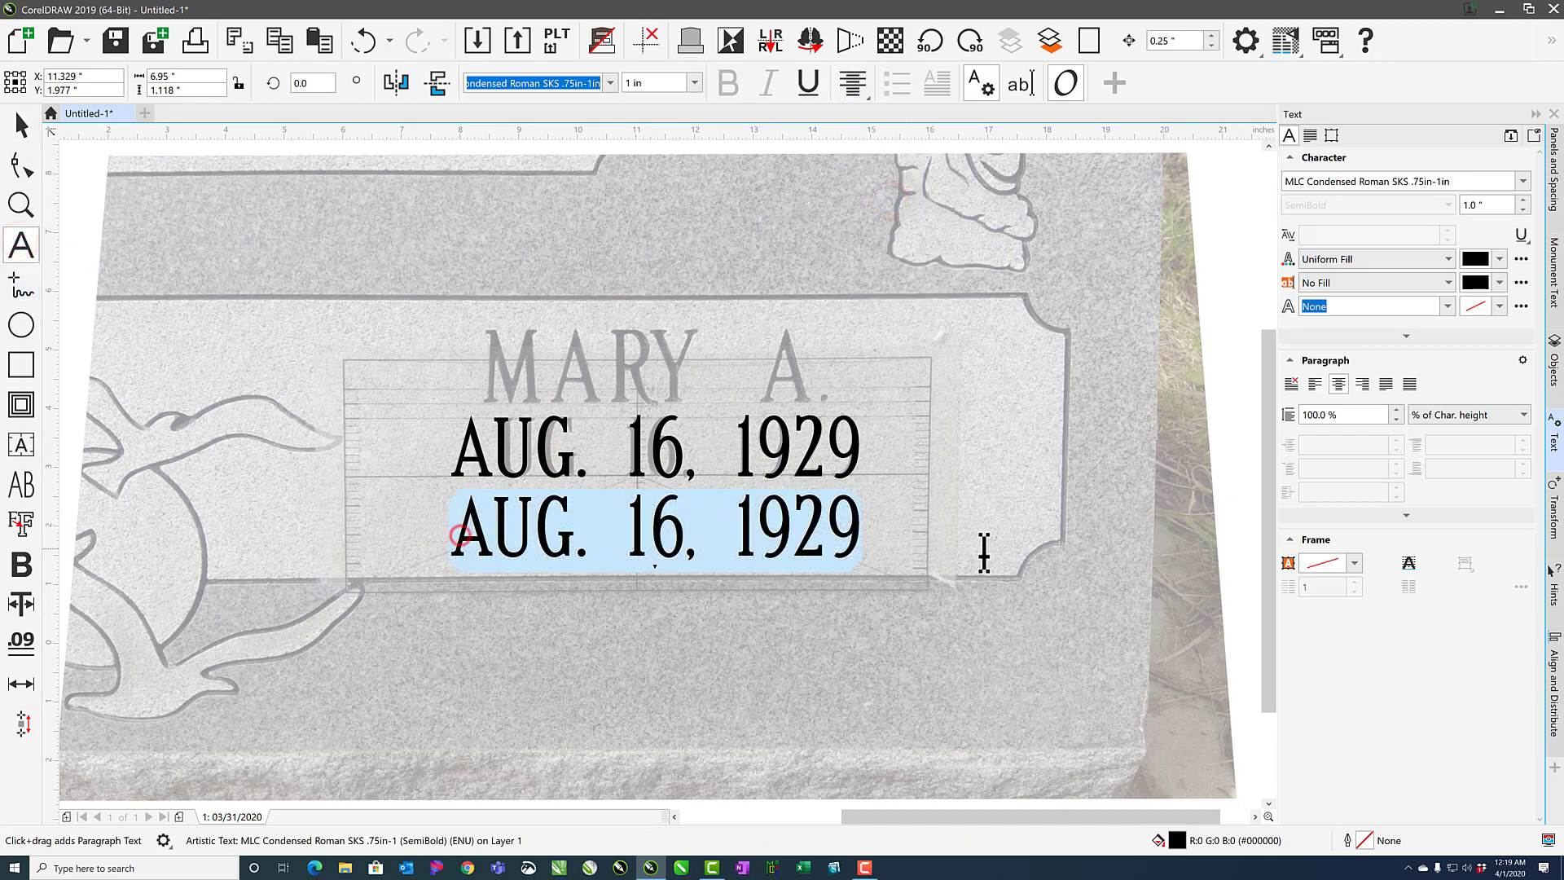
type("OCT. ")
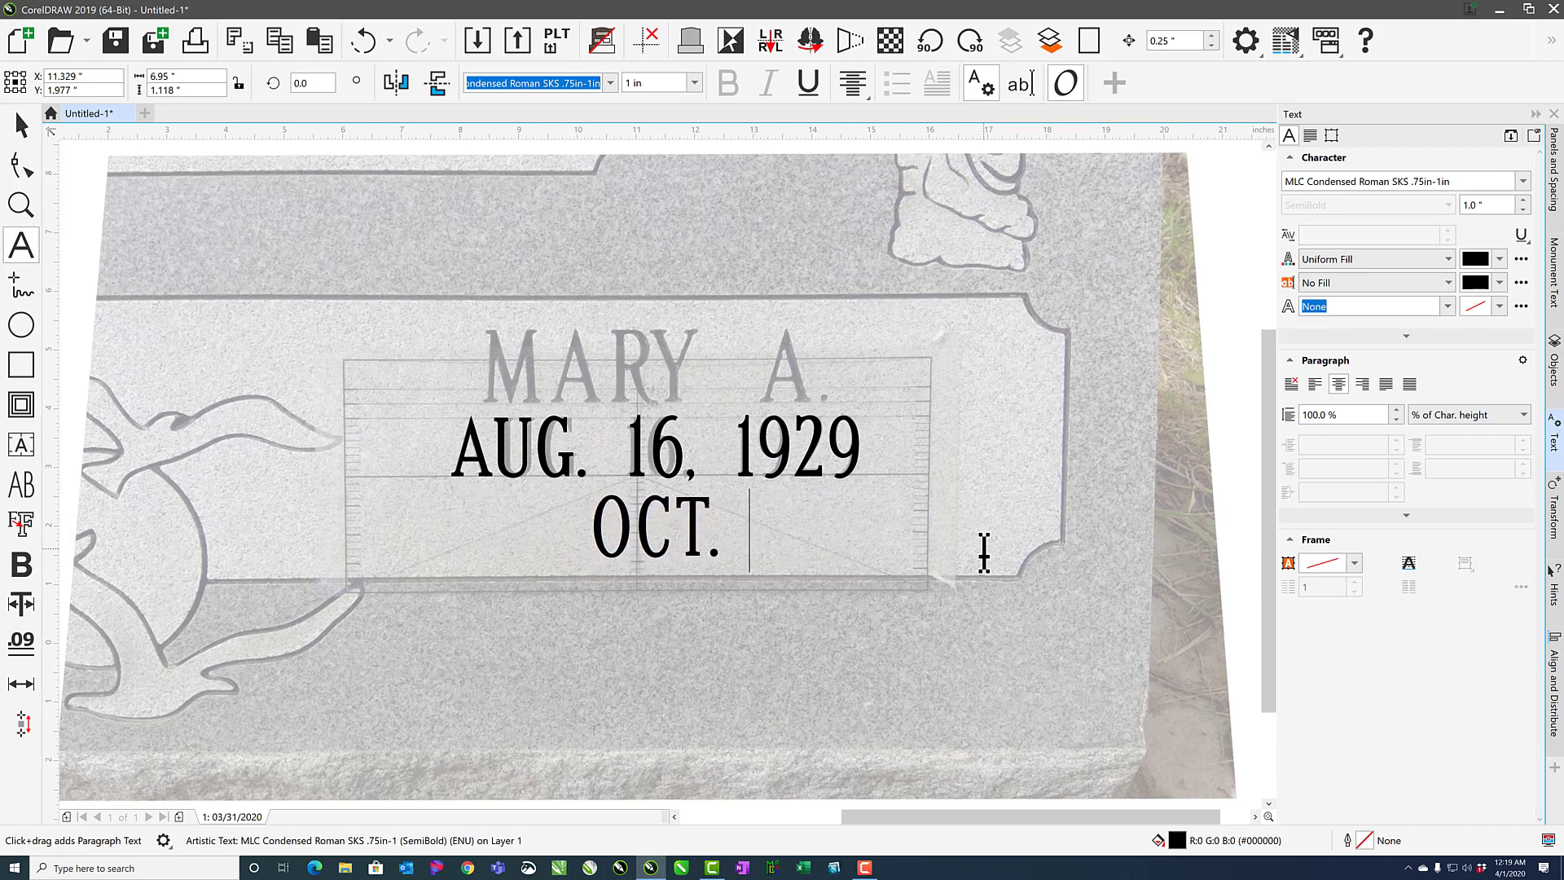
type("30, 20")
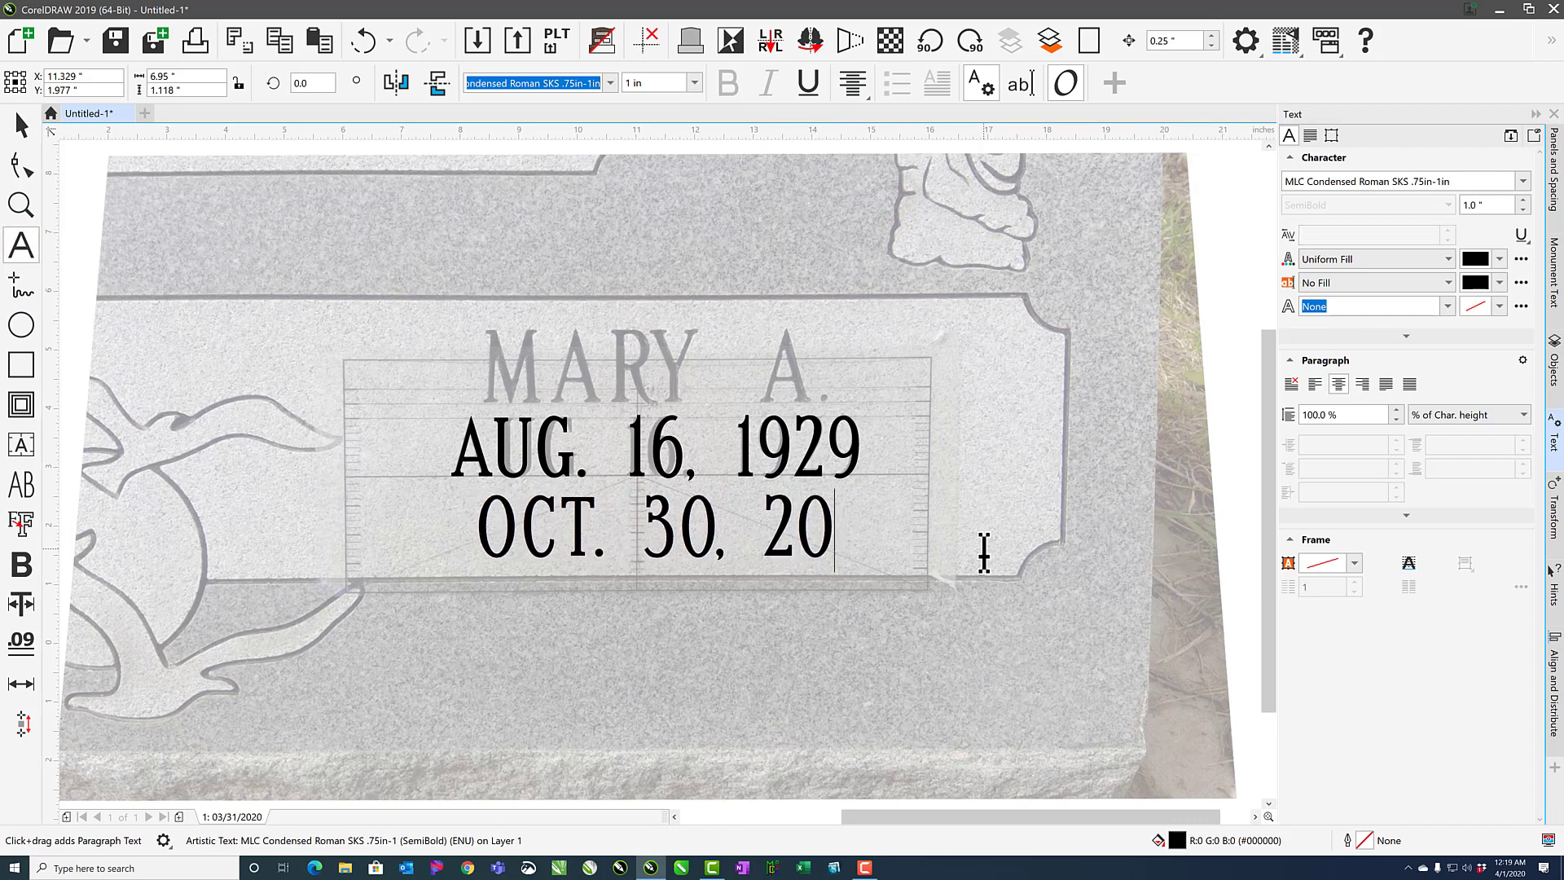
type("20")
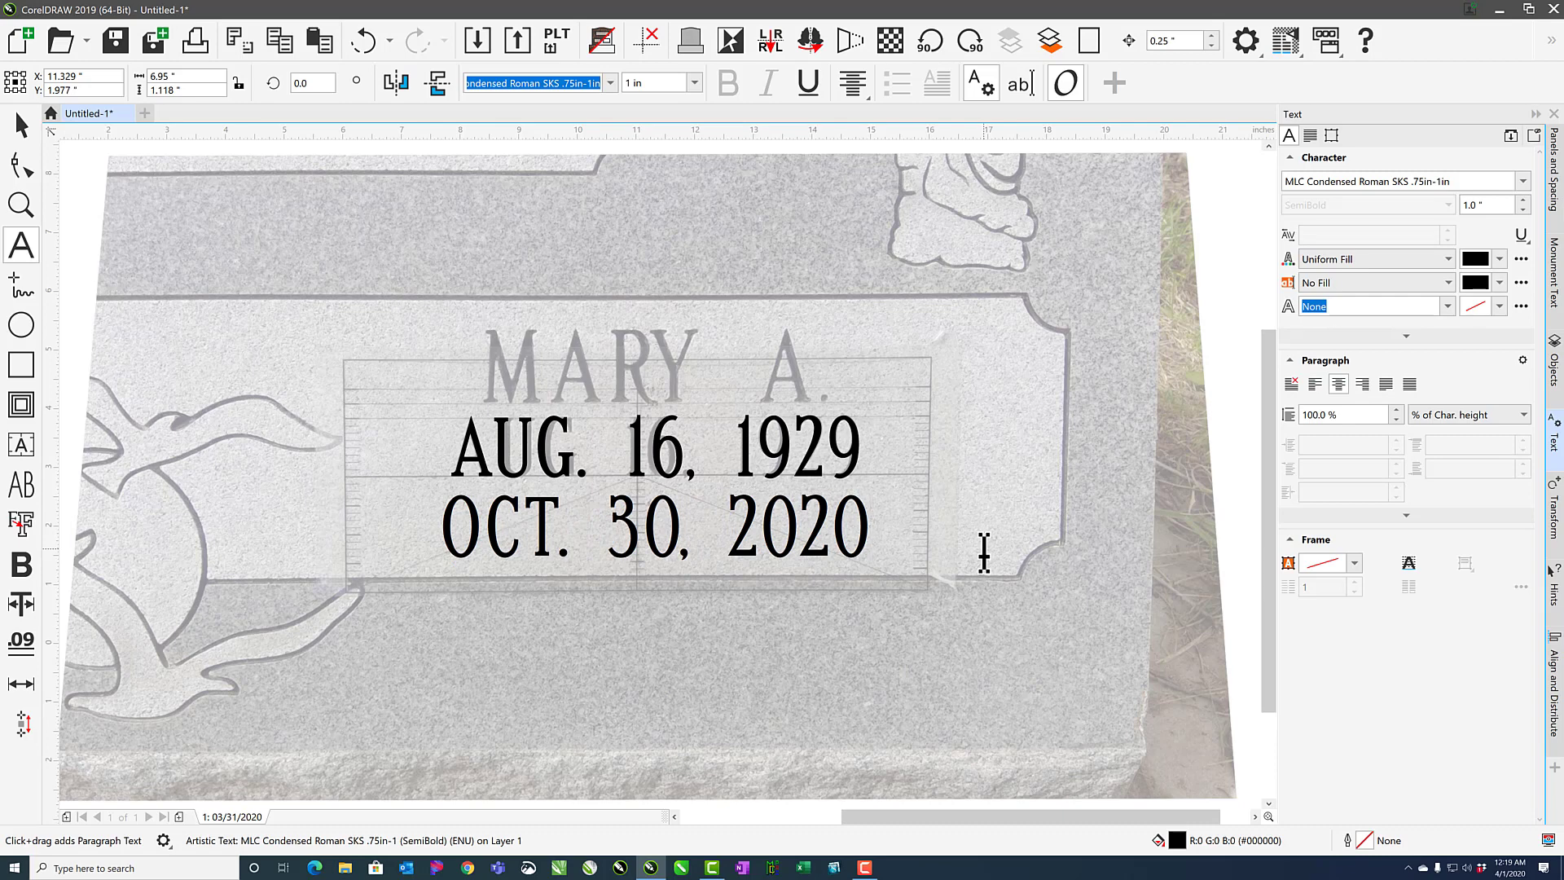
left_click(22, 125)
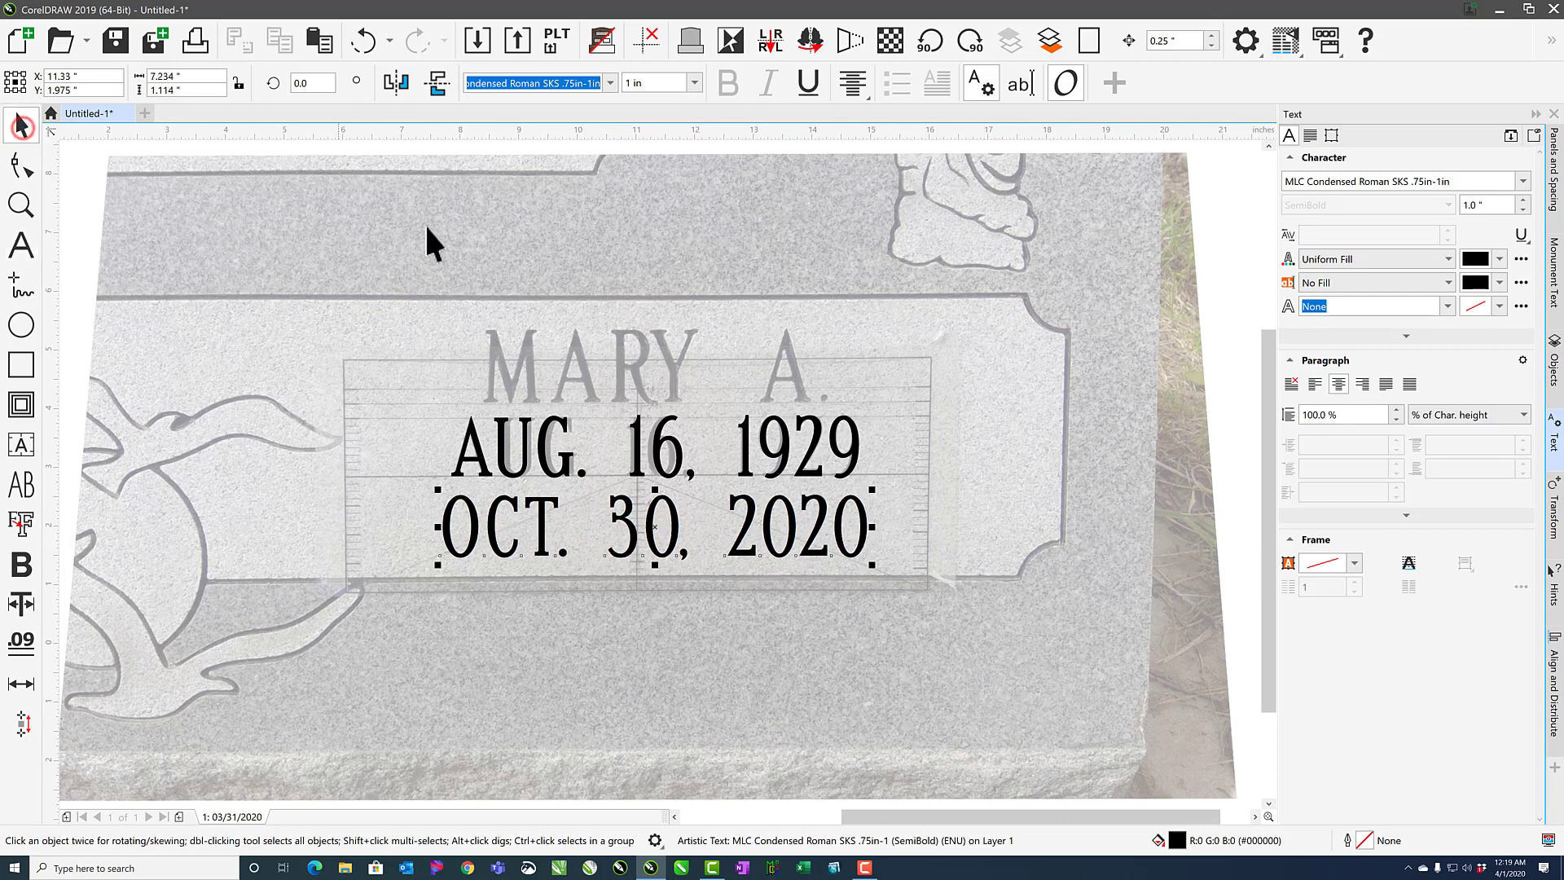
Distribute the two date lines vertically with 0.25 in between objects, measured from uppercase top to baseline.
left_click(636, 468, "shift")
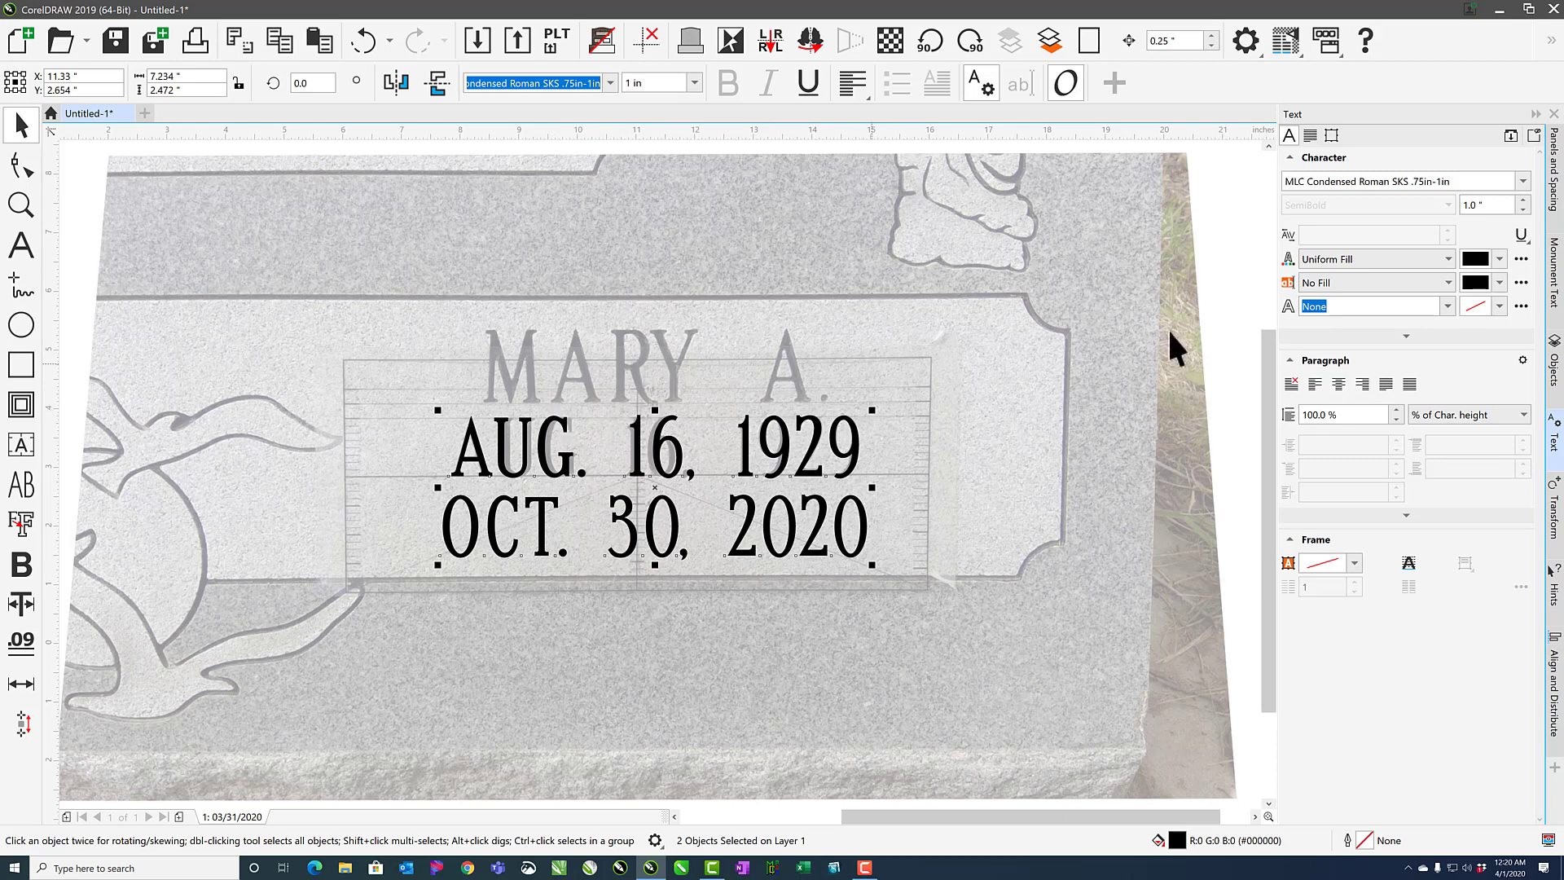
left_click(1554, 185)
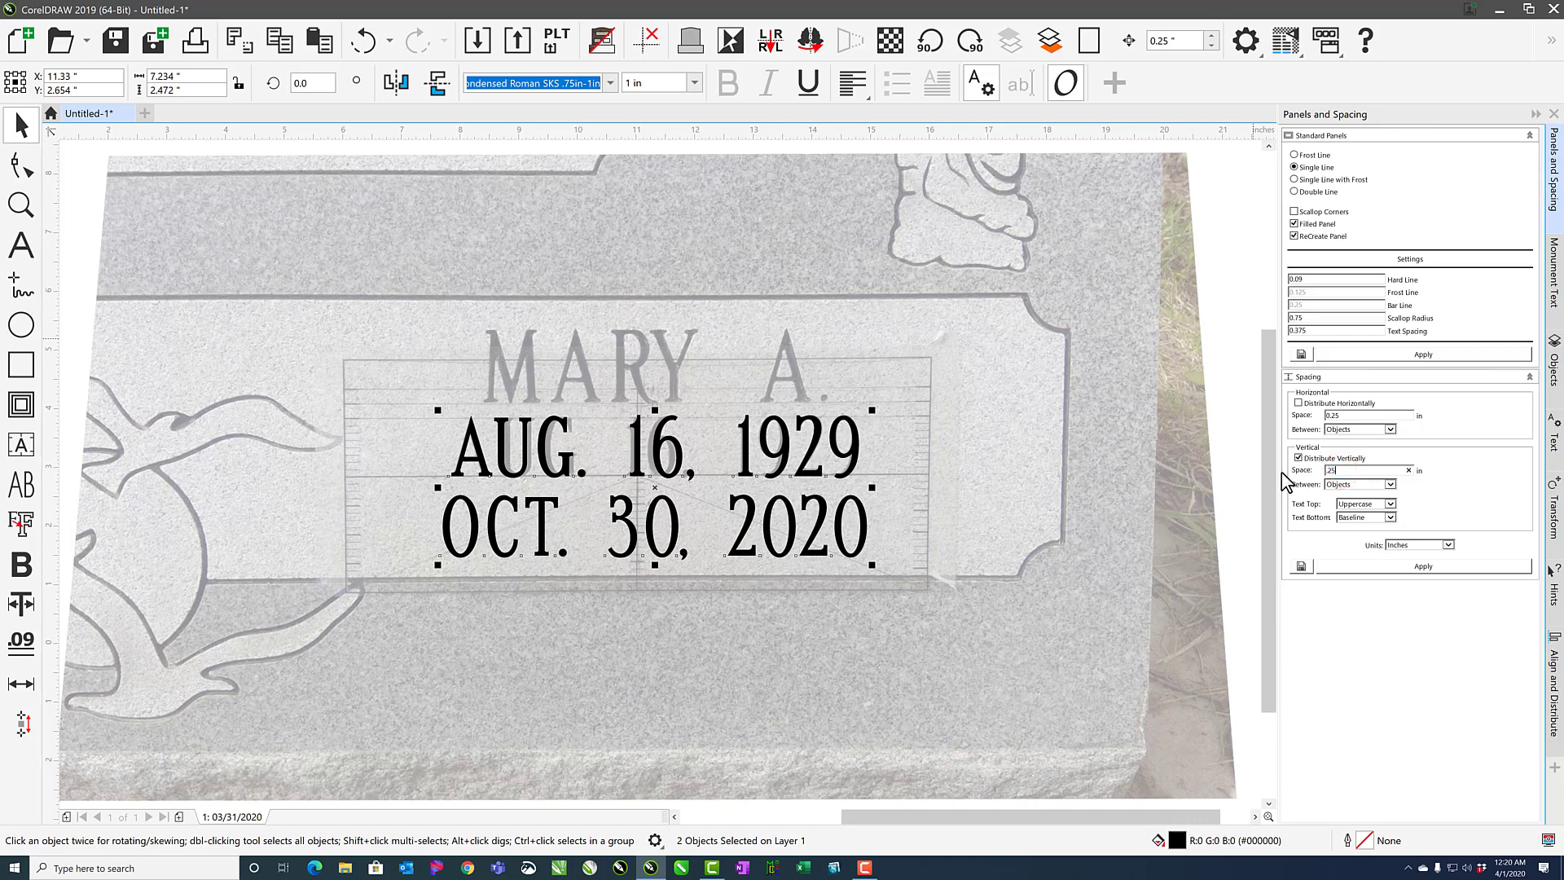
key("BackSpace")
left_click(1424, 568)
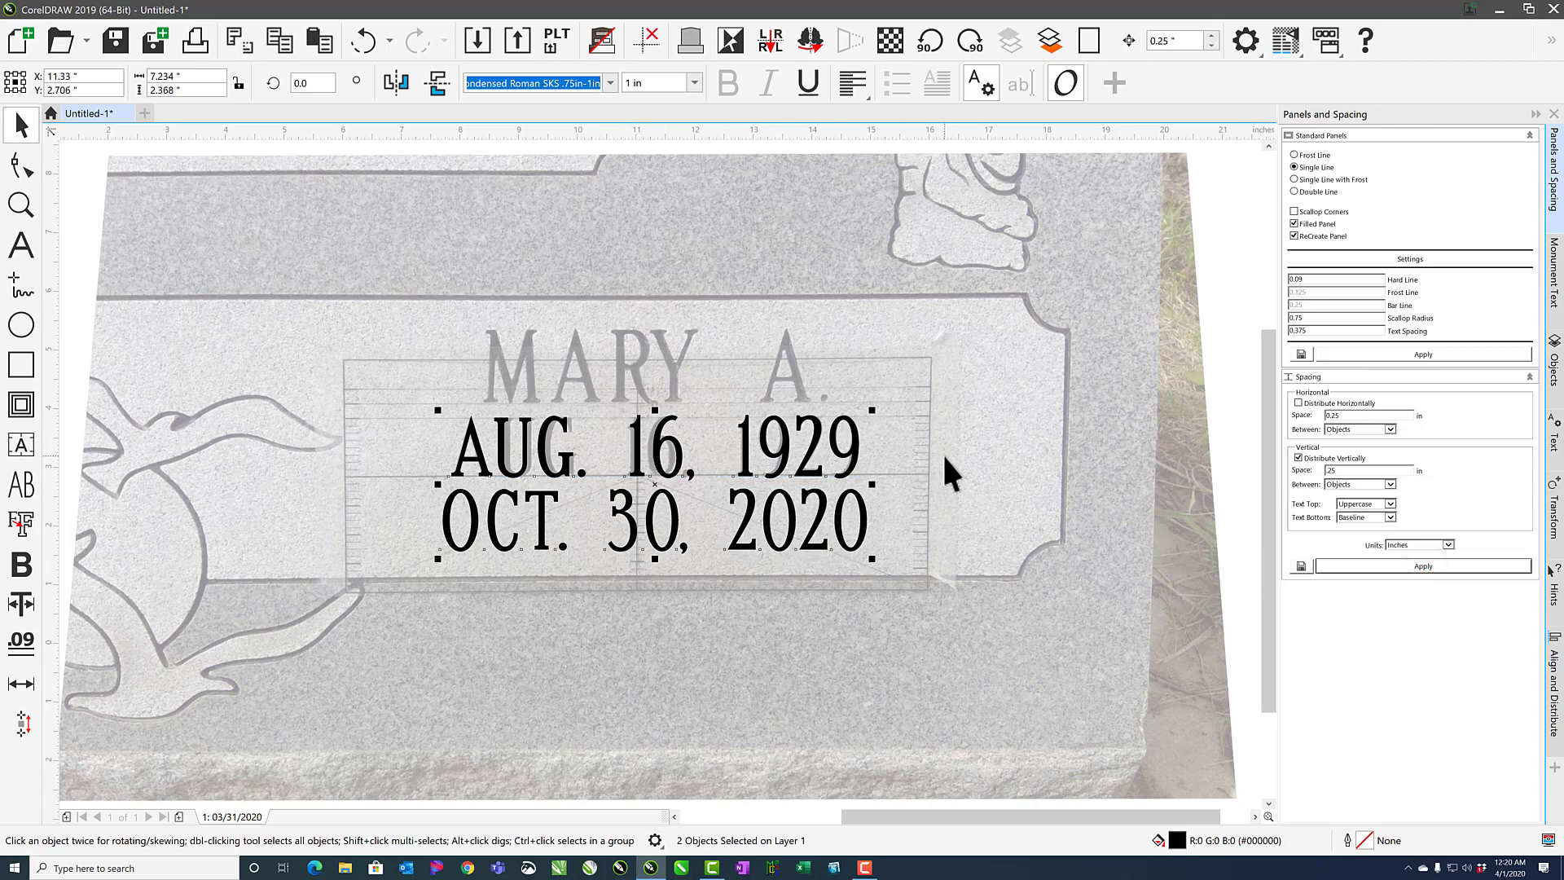
Convert the upper date to curves and delete all its characters except the first letter and the last digit.
left_click(817, 428)
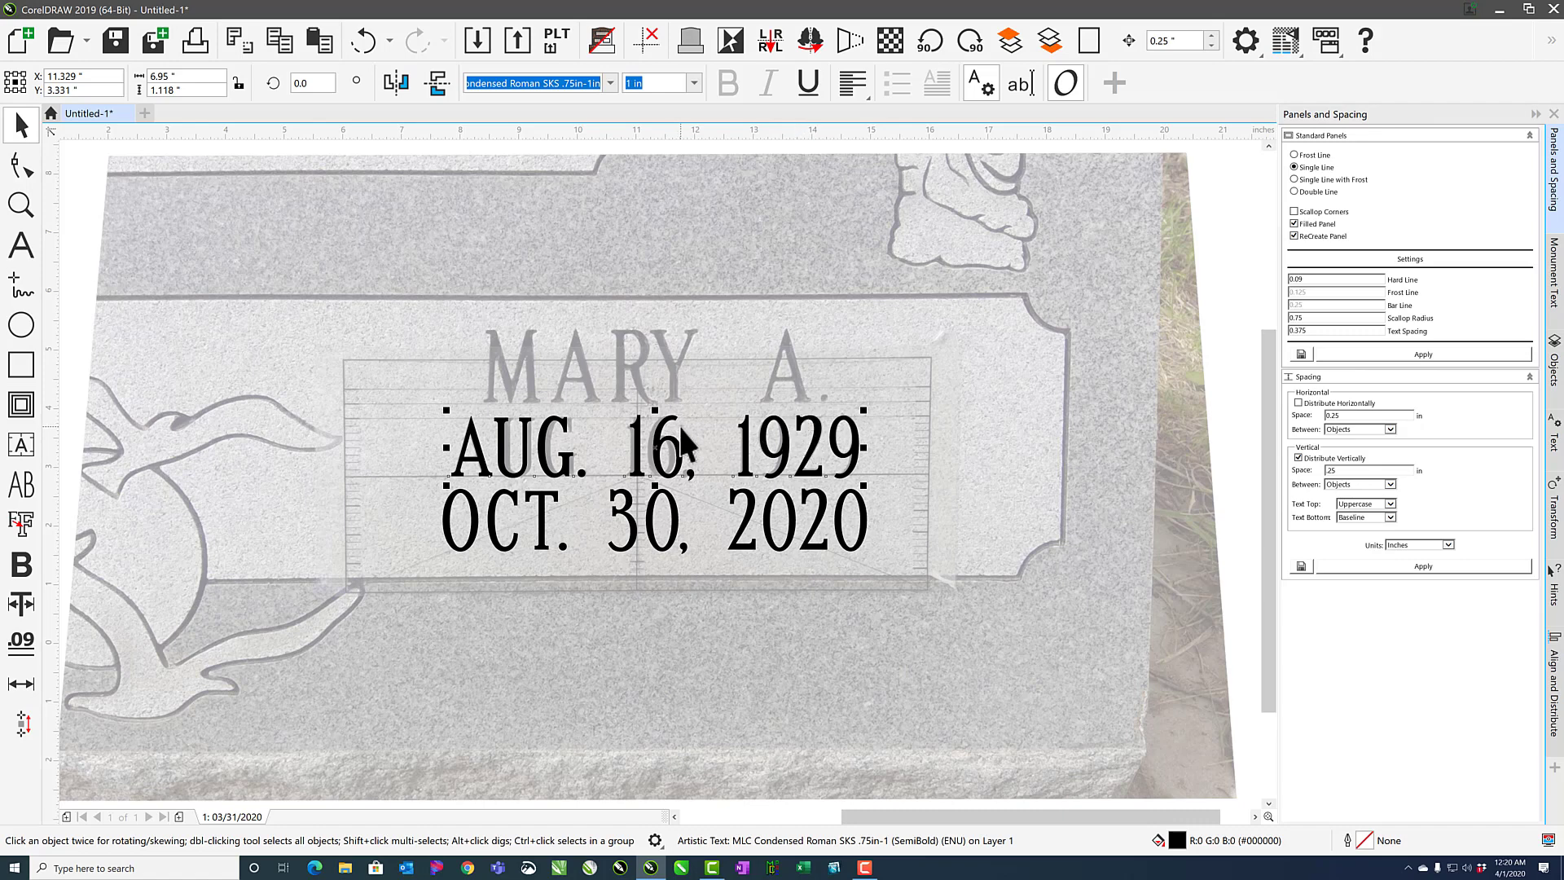
key("ctrl+q")
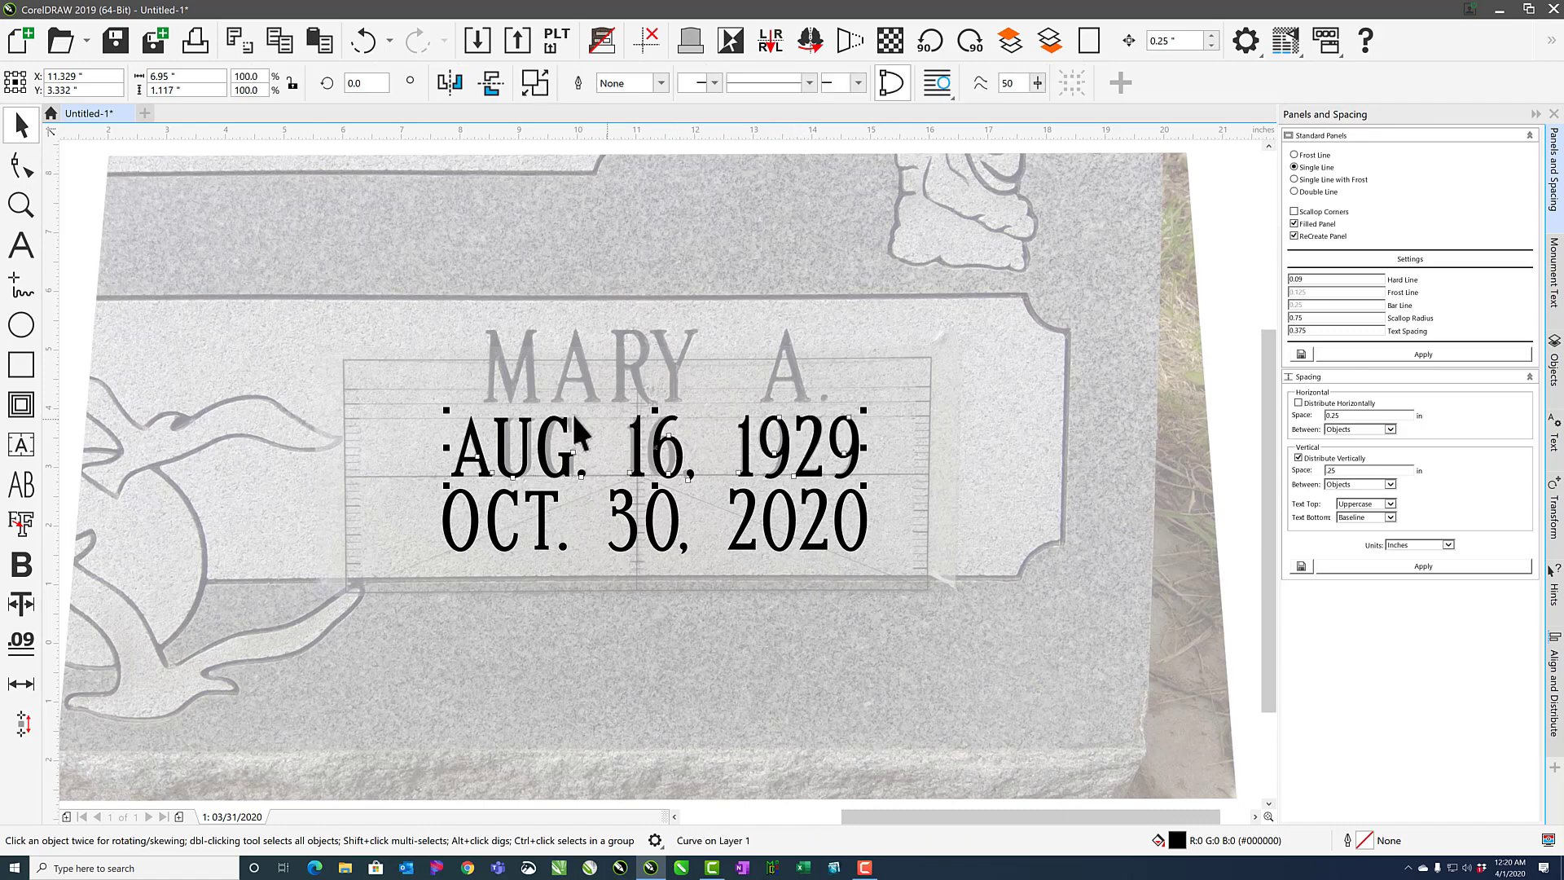
left_click(20, 167)
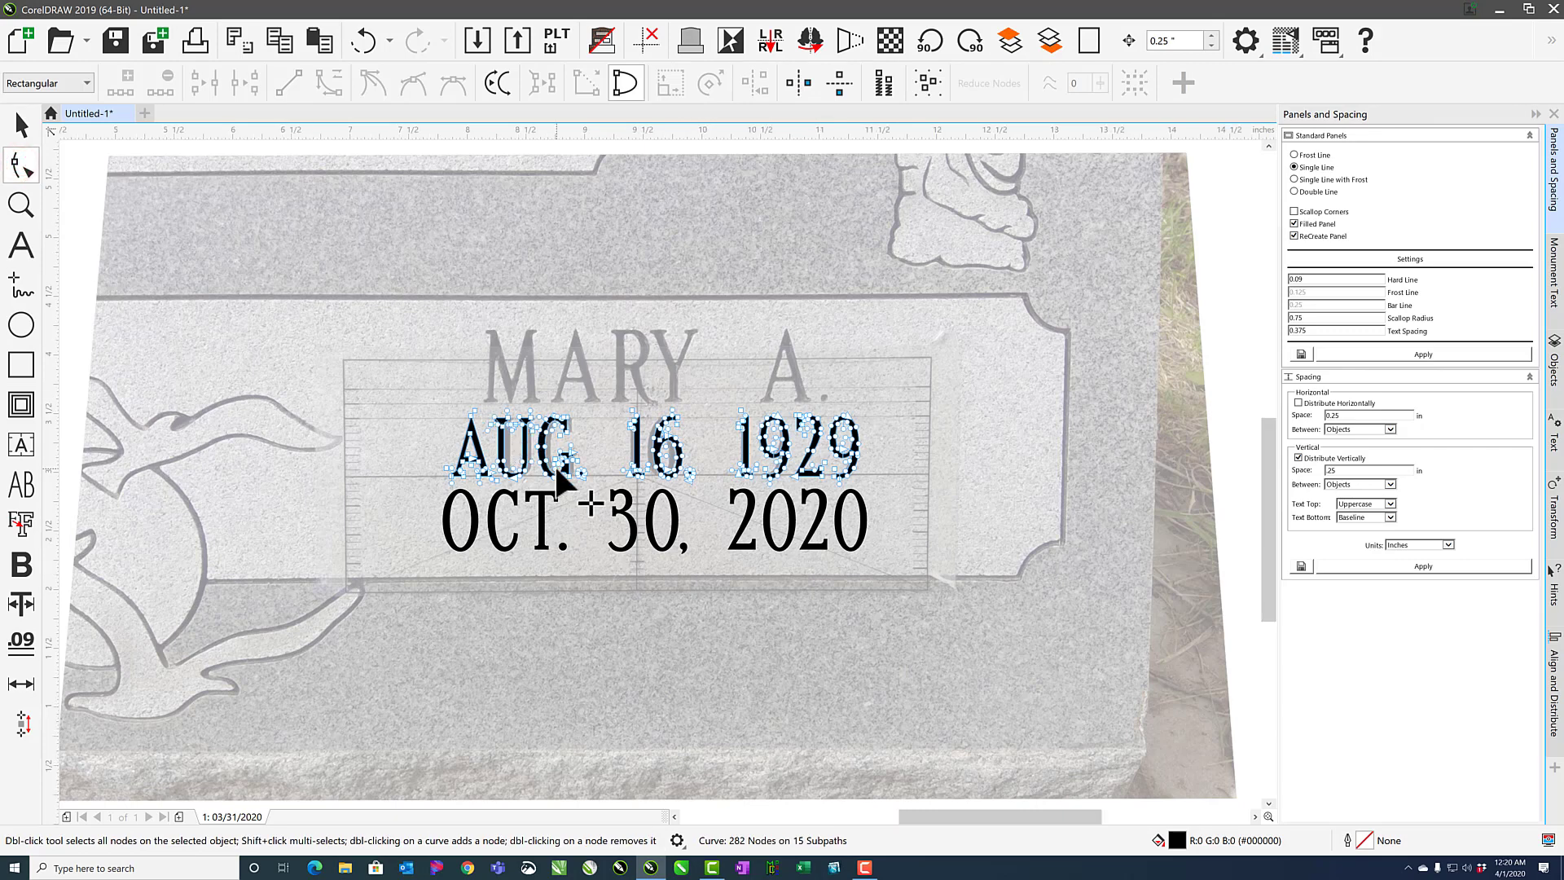
scroll(554, 462, "up", 2)
scroll(530, 367, "down", 1)
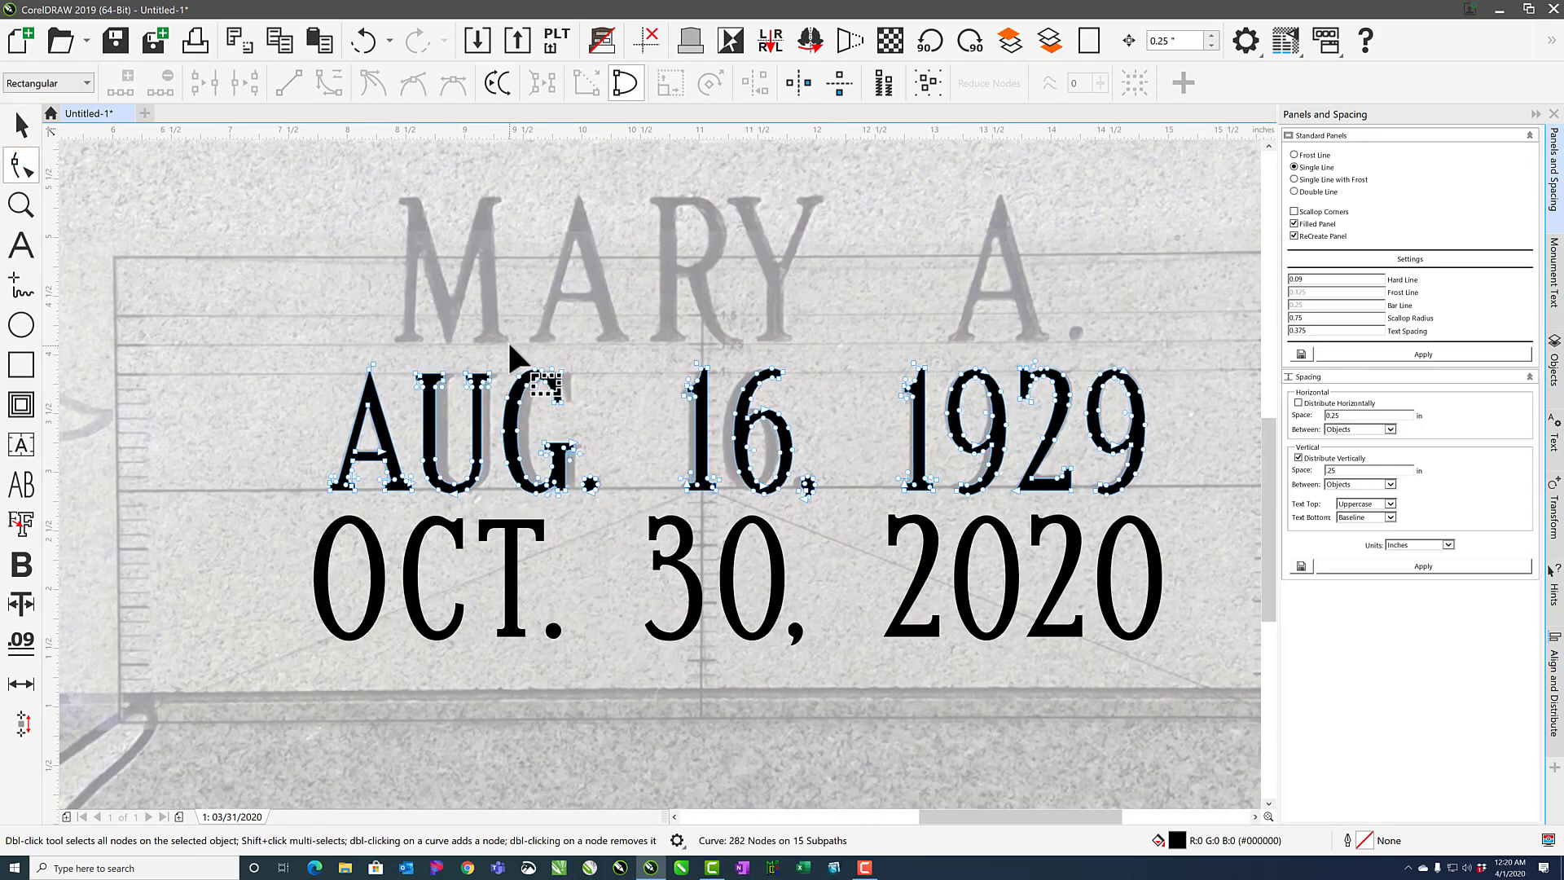
mouse_move(506, 339)
left_mouse_down()
mouse_move(408, 361)
mouse_move(420, 479)
mouse_move(453, 515)
mouse_move(830, 531)
mouse_move(1065, 516)
mouse_move(1076, 366)
mouse_move(1018, 320)
mouse_move(800, 324)
left_mouse_up()
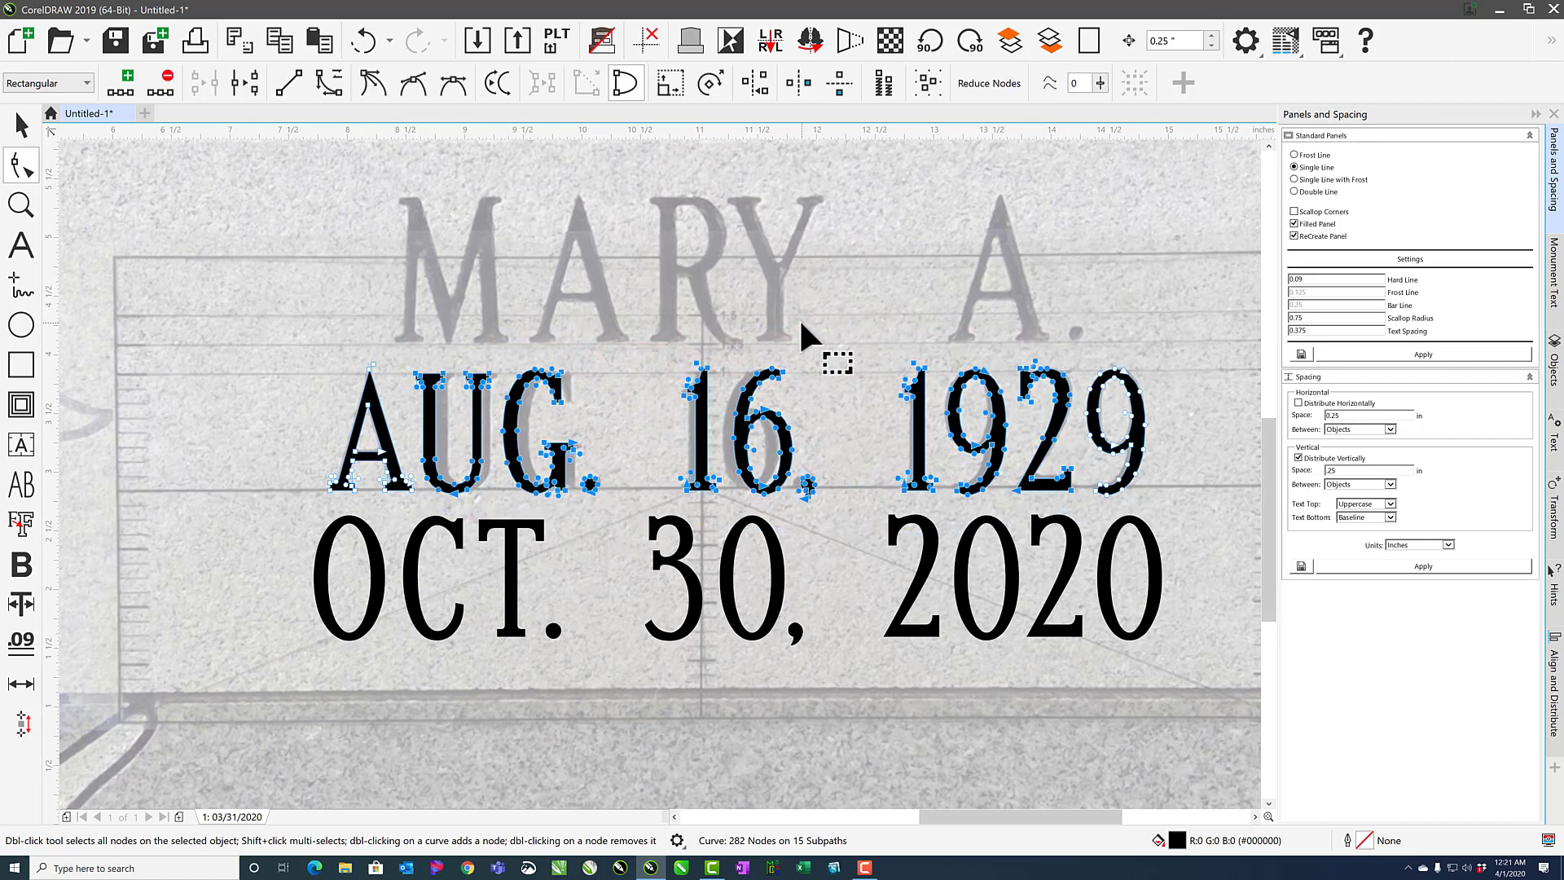
key("Delete")
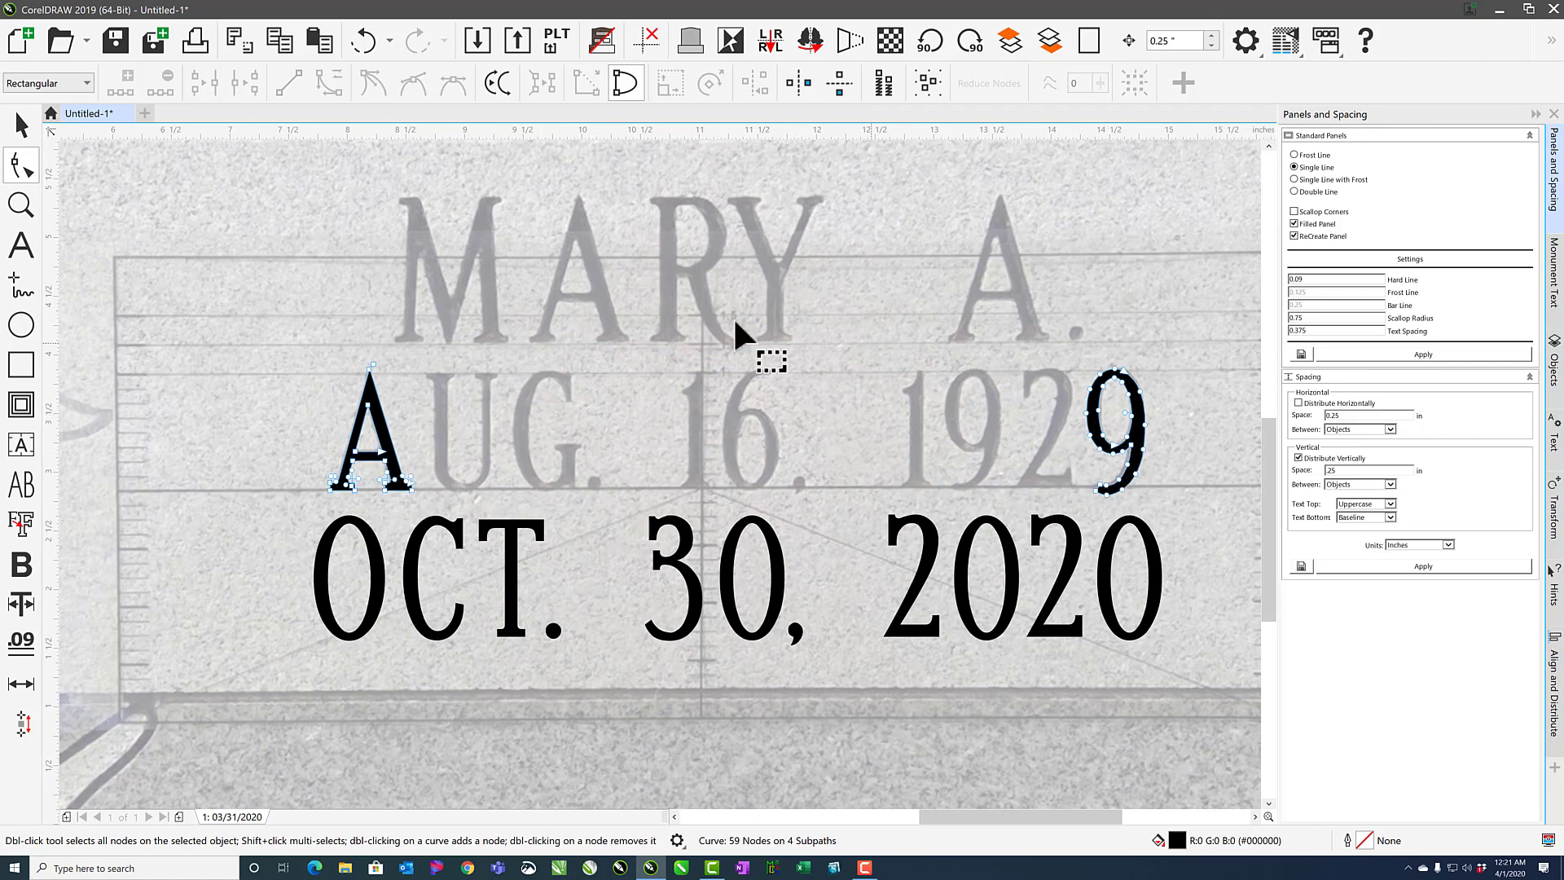
left_click(20, 125)
Delete the gravestone photo from behind the lettering and select the new date together with the two remaining alignment characters.
scroll(668, 471, "down", 4)
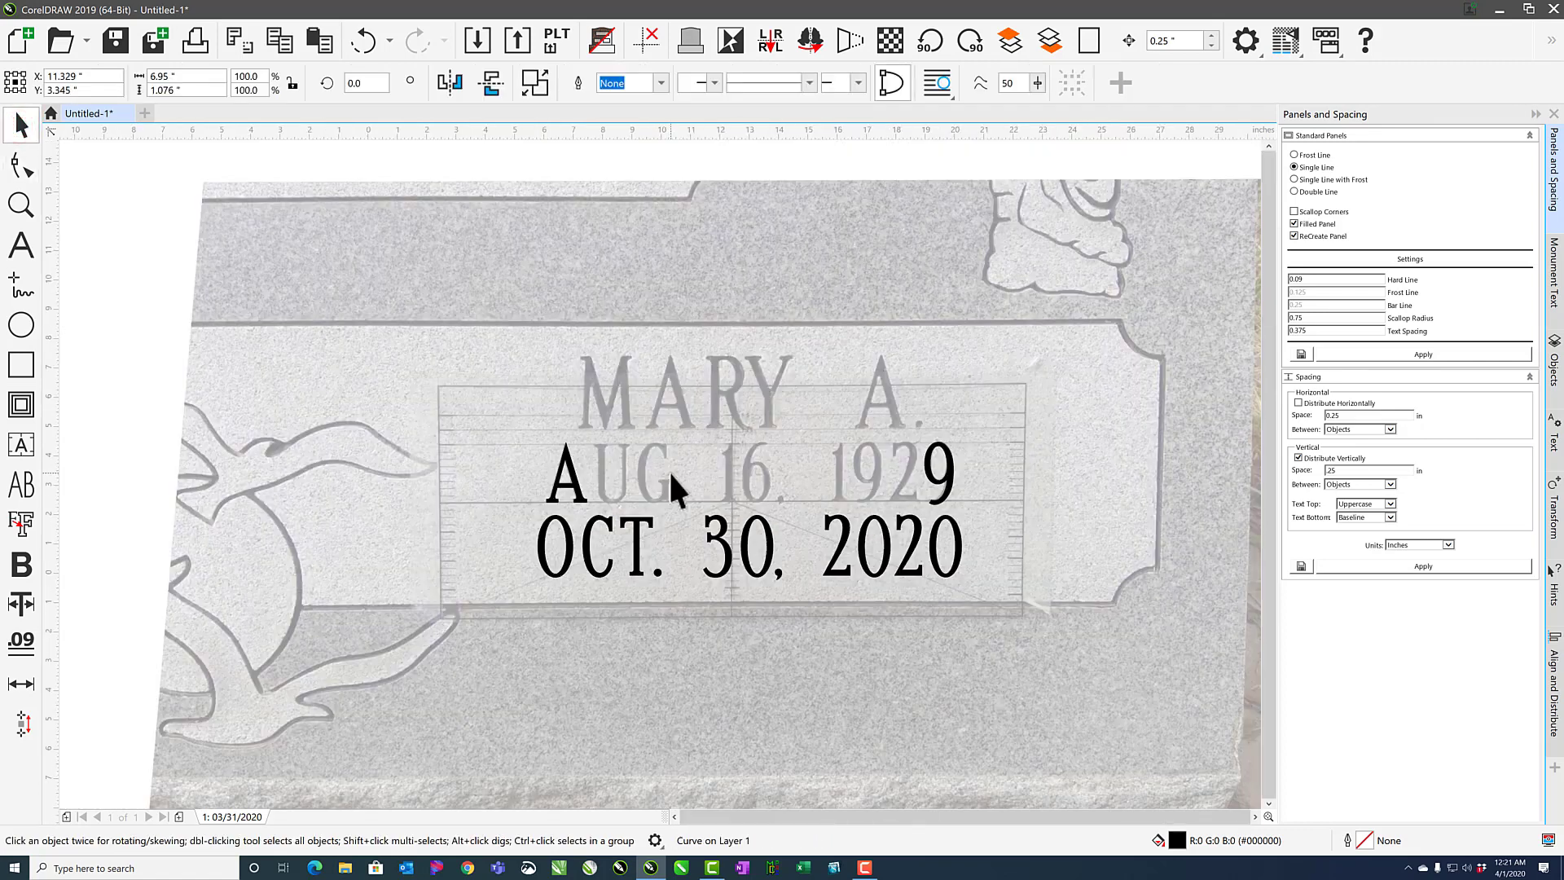
left_click_drag(882, 583, 881, 582)
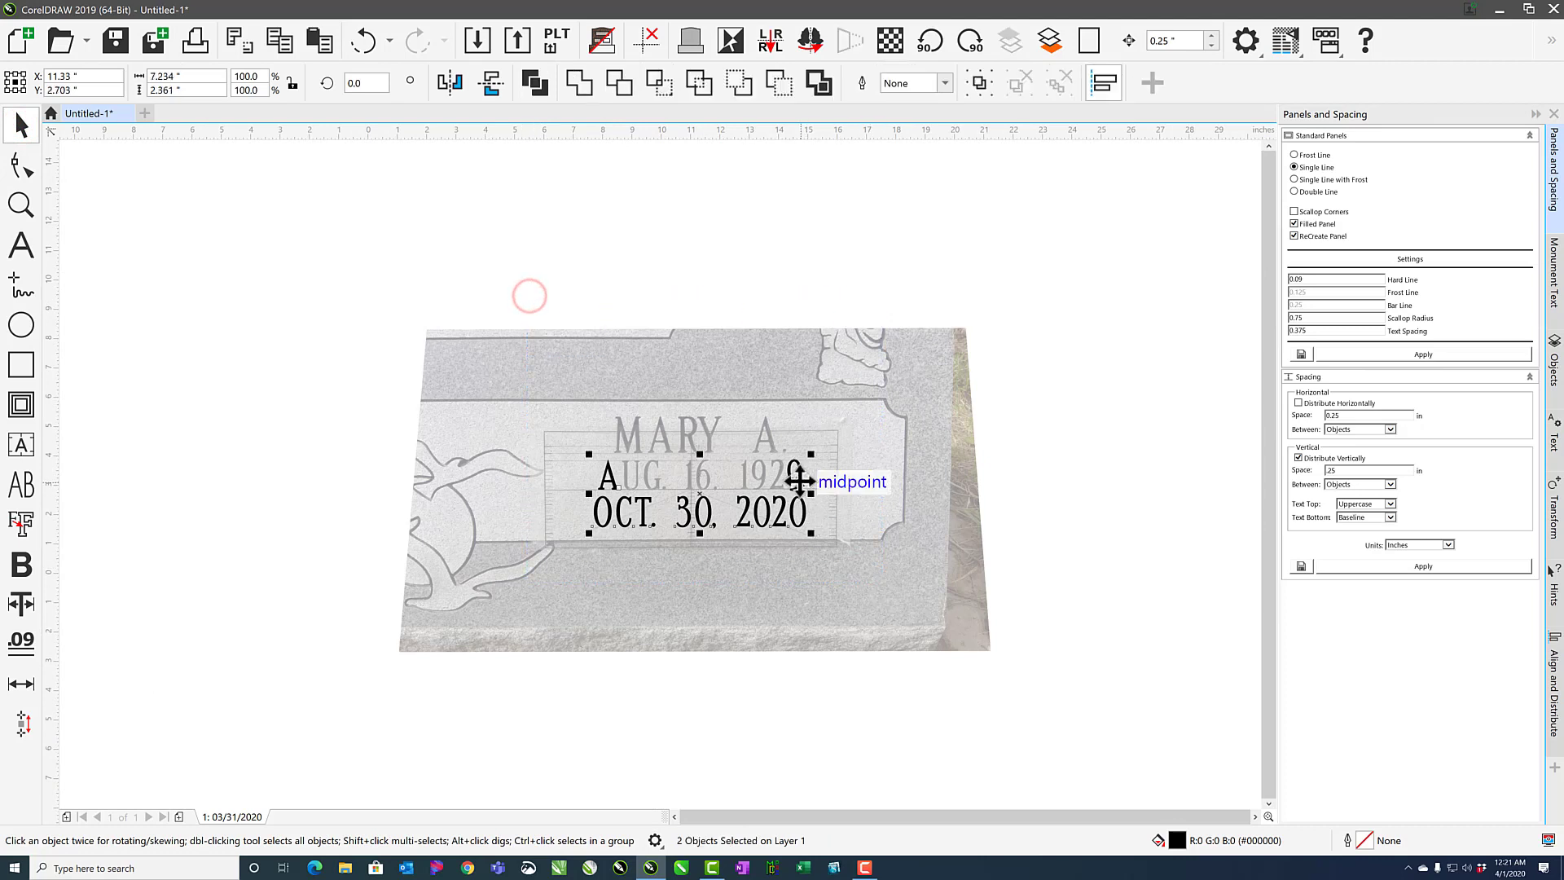
left_click(736, 363)
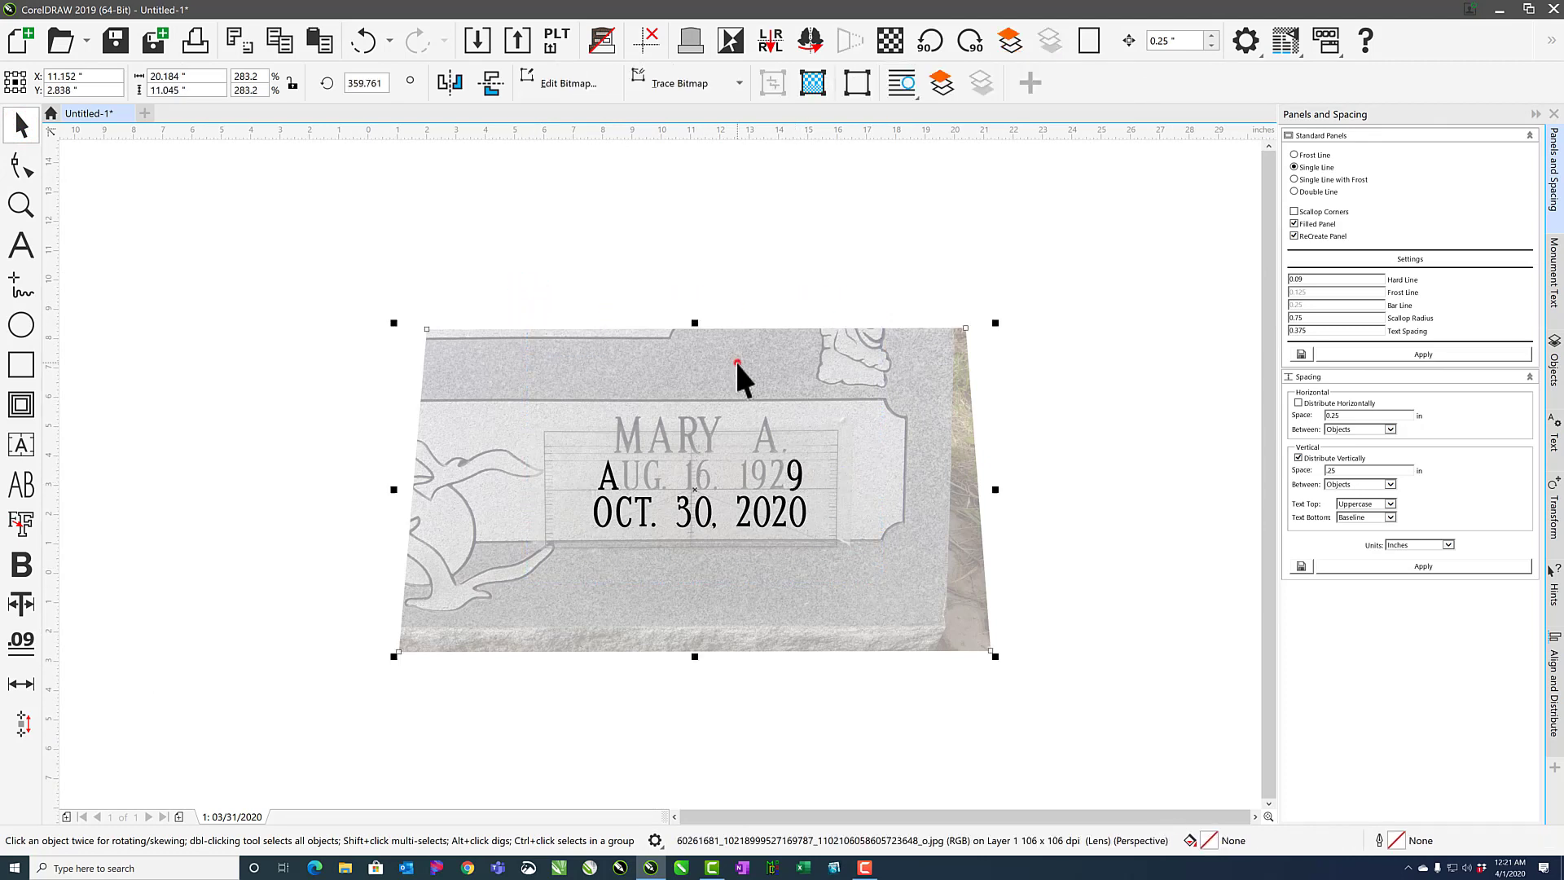
key("Delete")
left_click_drag(554, 411, 904, 591)
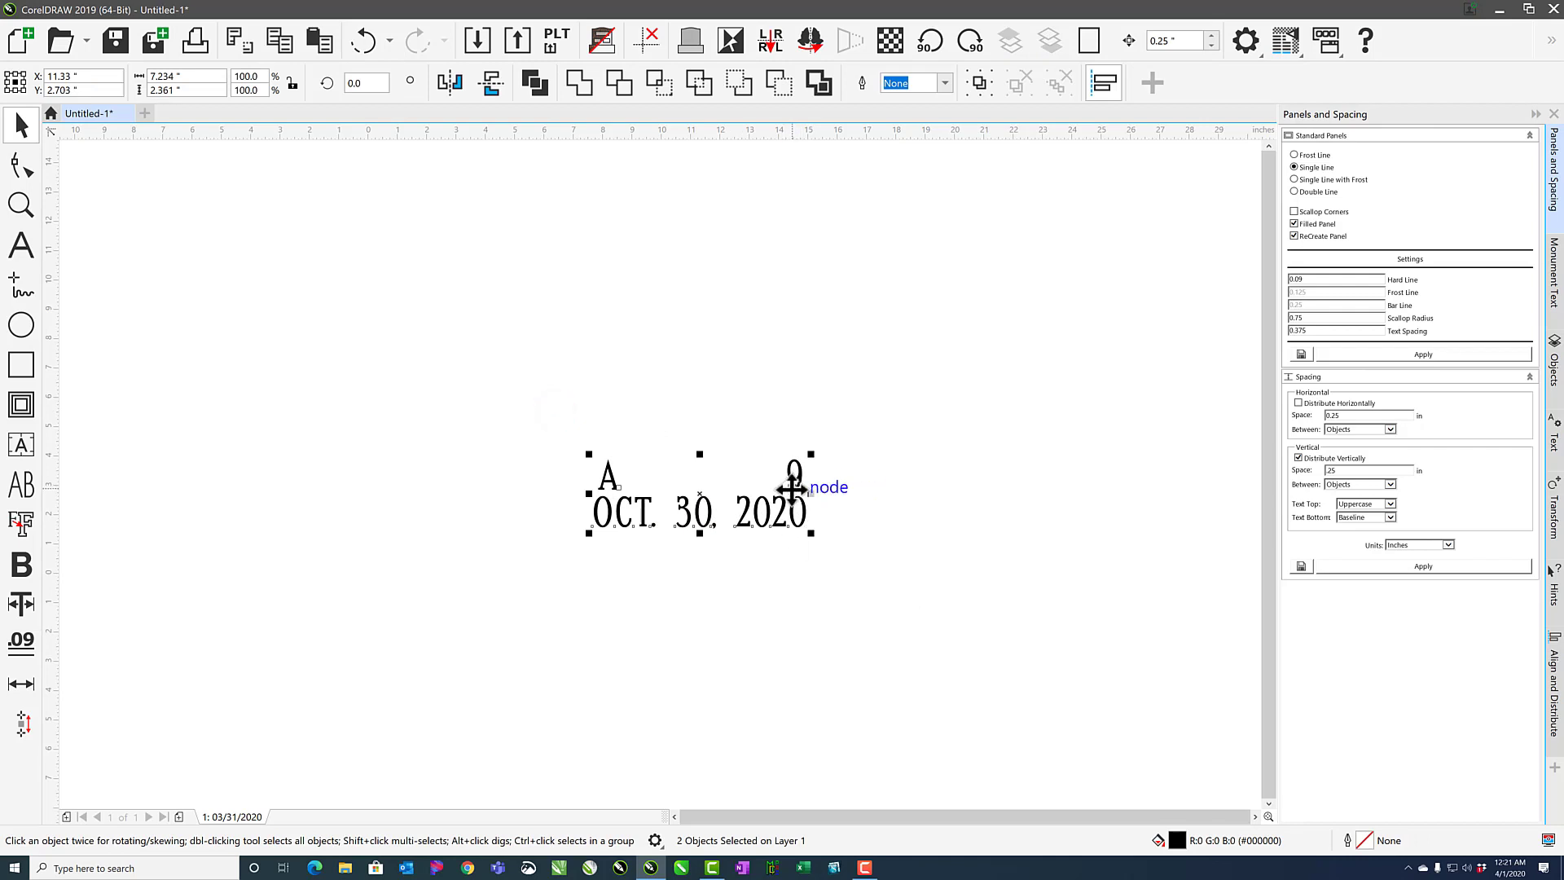